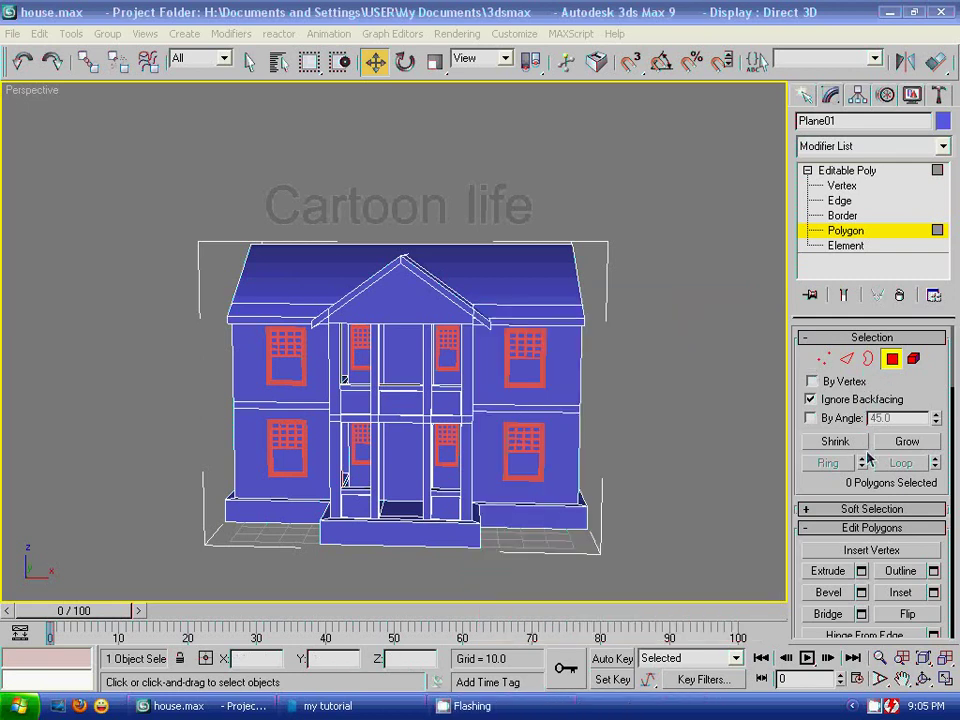
- Draw a circle of radius about 23 to the right of the house in the Front view
{"action": "left_click", "coordinate": [810, 100]}
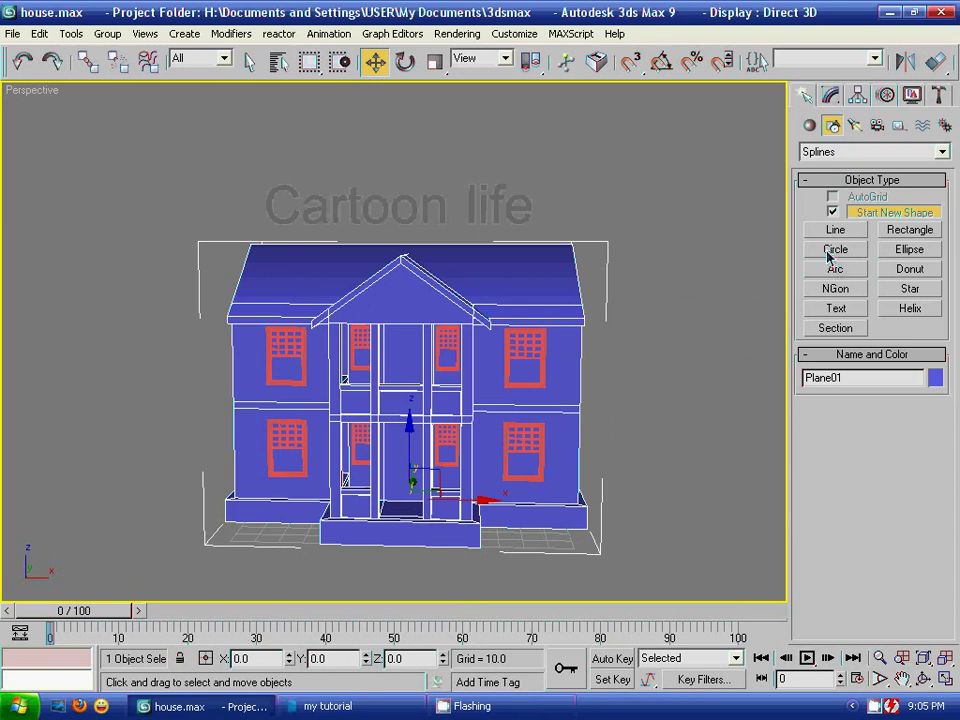
{"action": "key", "text": "f"}
{"action": "scroll", "coordinate": [621, 364], "scroll_direction": "up", "scroll_amount": 1}
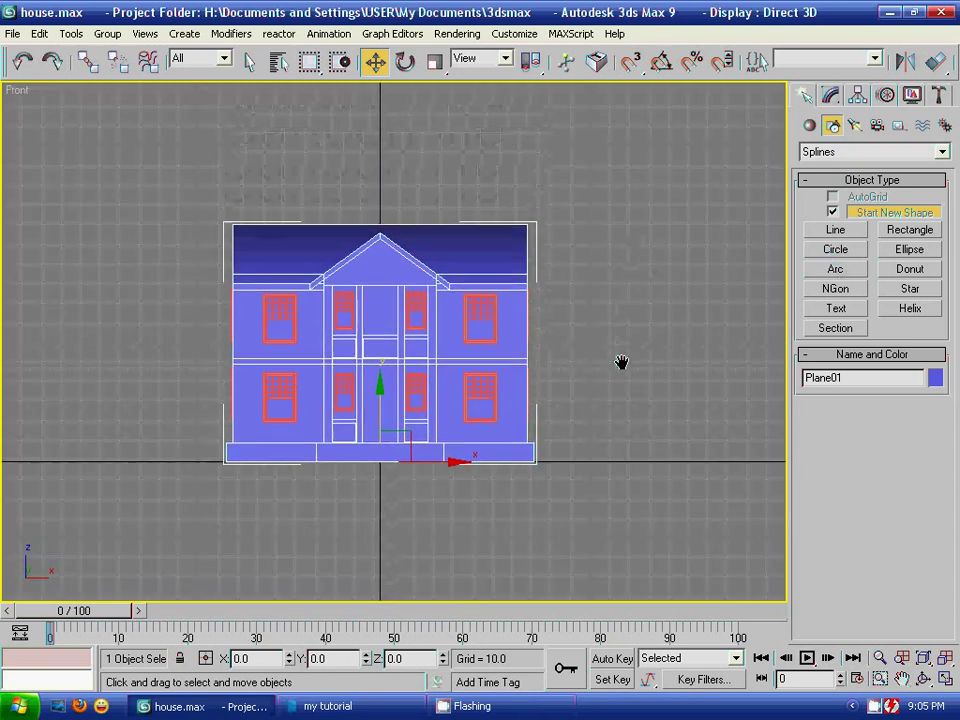
{"action": "scroll", "coordinate": [620, 378], "scroll_direction": "up", "scroll_amount": 1}
{"action": "scroll", "coordinate": [621, 378], "scroll_direction": "up", "scroll_amount": 1}
{"action": "middle_click_drag", "start_coordinate": [668, 321], "coordinate": [611, 355]}
{"action": "scroll", "coordinate": [611, 355], "scroll_direction": "down", "scroll_amount": 1}
{"action": "middle_click_drag", "start_coordinate": [551, 315], "coordinate": [540, 311]}
{"action": "left_click", "coordinate": [836, 250]}
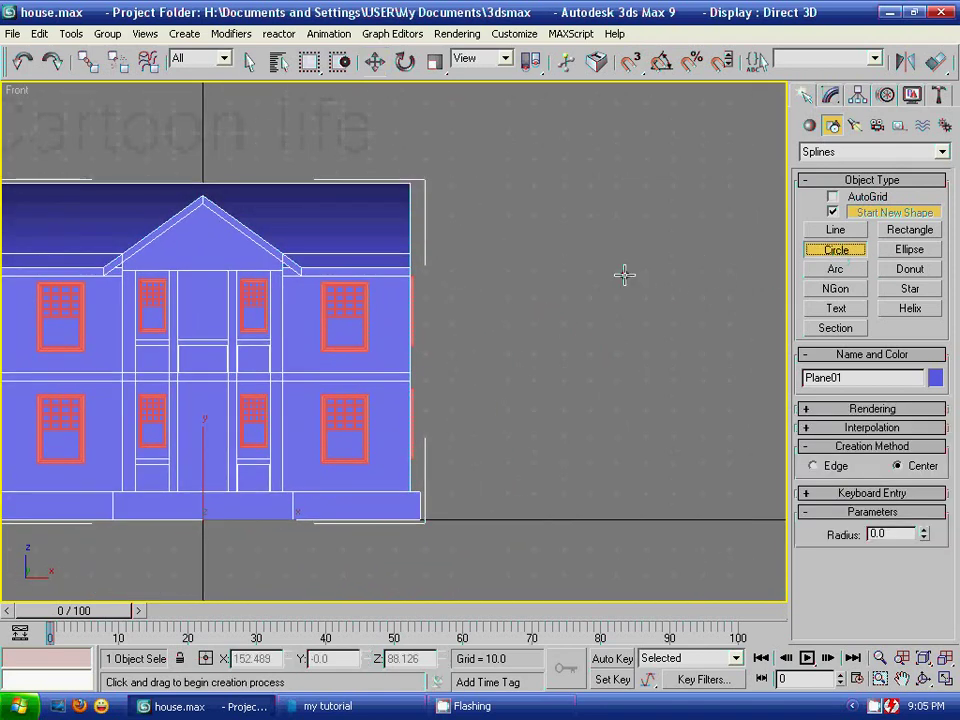
{"action": "left_click_drag", "start_coordinate": [536, 242], "coordinate": [583, 285]}
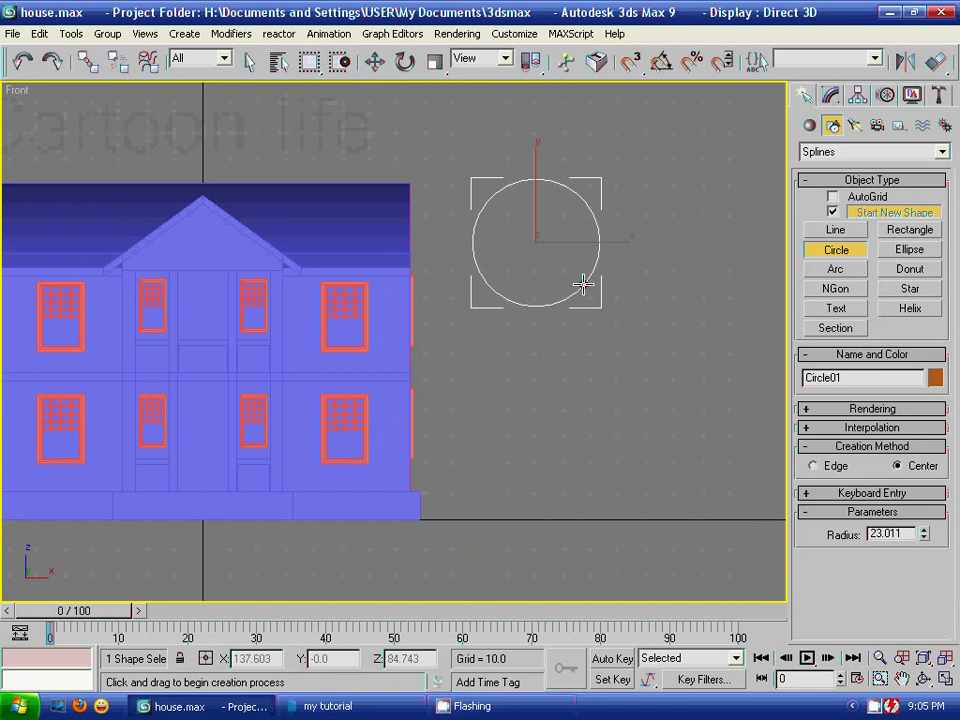
- Turn on Enable In Viewport so the circle displays as a thick ring
{"action": "left_click", "coordinate": [832, 97]}
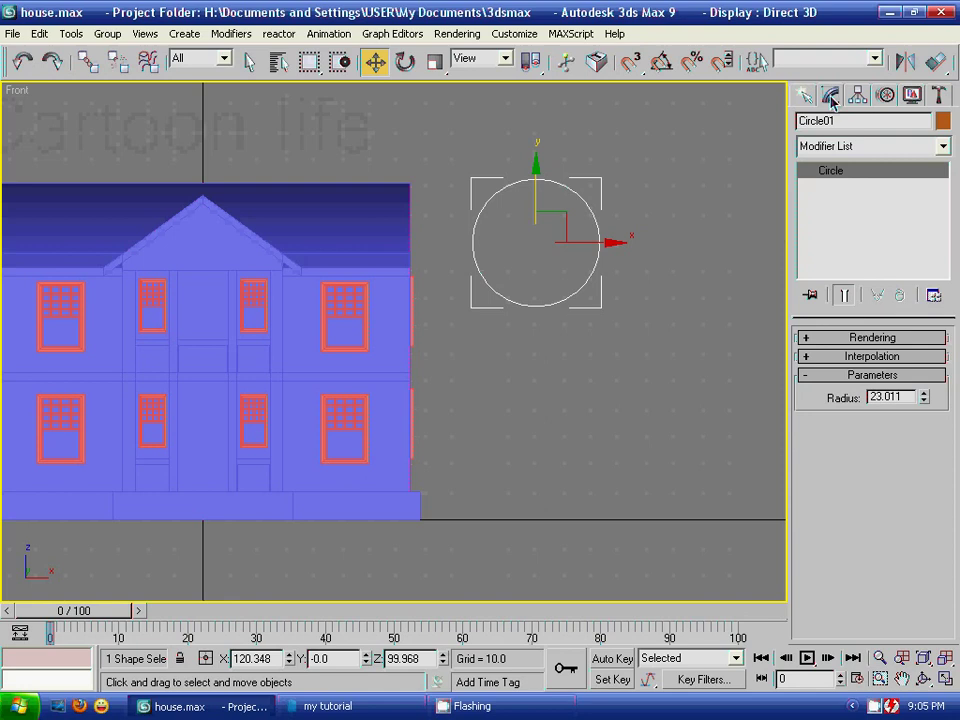
{"action": "left_click", "coordinate": [811, 379]}
{"action": "left_click", "coordinate": [811, 377]}
{"action": "left_click", "coordinate": [810, 358]}
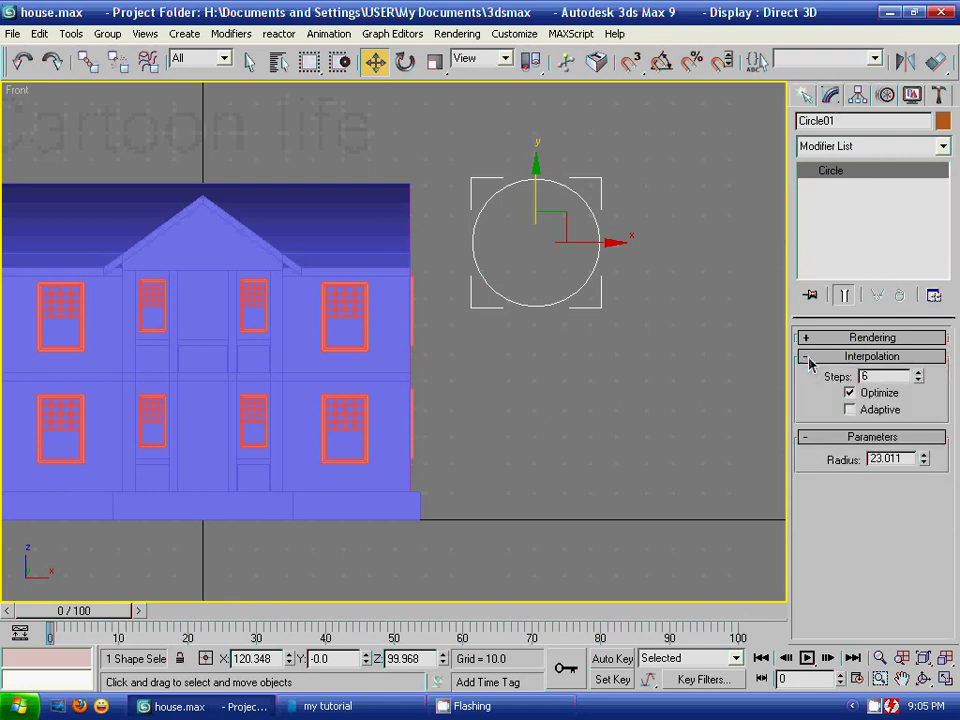
{"action": "left_click", "coordinate": [815, 340]}
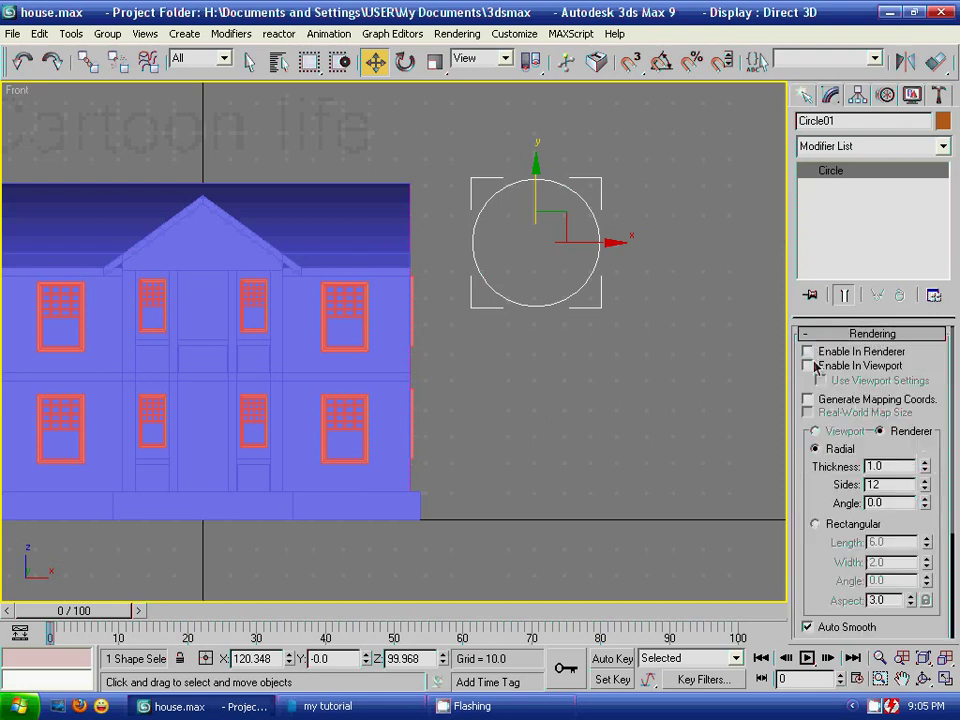
{"action": "left_click", "coordinate": [808, 366]}
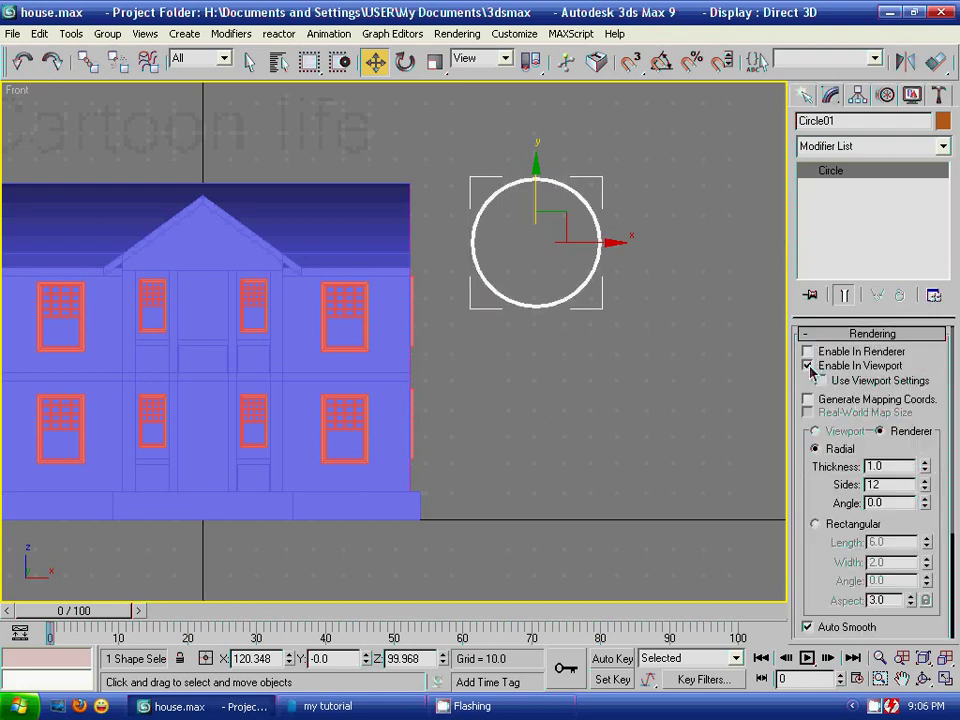
{"action": "key", "text": "p"}
- Switch the ring's rendering profile to Rectangular with length 3.386 and width 2.0
{"action": "mouse_move", "coordinate": [684, 322]}
{"action": "middle_mouse_down", "text": "alt"}
{"action": "mouse_move", "coordinate": [510, 349]}
{"action": "mouse_move", "coordinate": [563, 361]}
{"action": "middle_mouse_up", "text": "alt"}
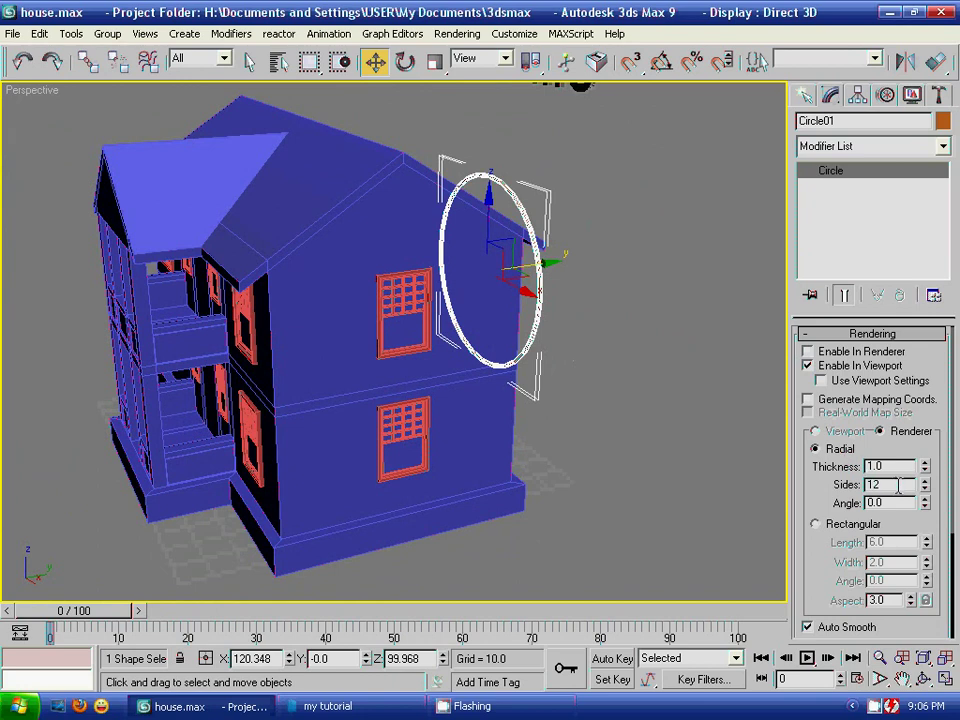
{"action": "left_click", "coordinate": [815, 525]}
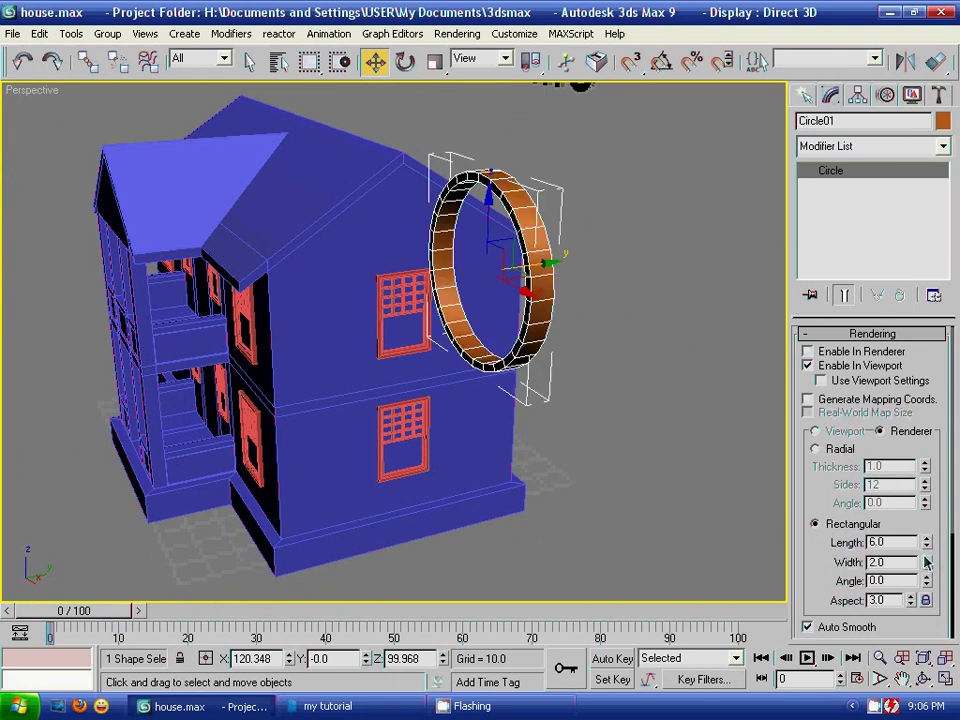
{"action": "mouse_move", "coordinate": [928, 550]}
{"action": "left_mouse_down"}
{"action": "mouse_move", "coordinate": [927, 603]}
{"action": "mouse_move", "coordinate": [926, 587]}
{"action": "left_mouse_up"}
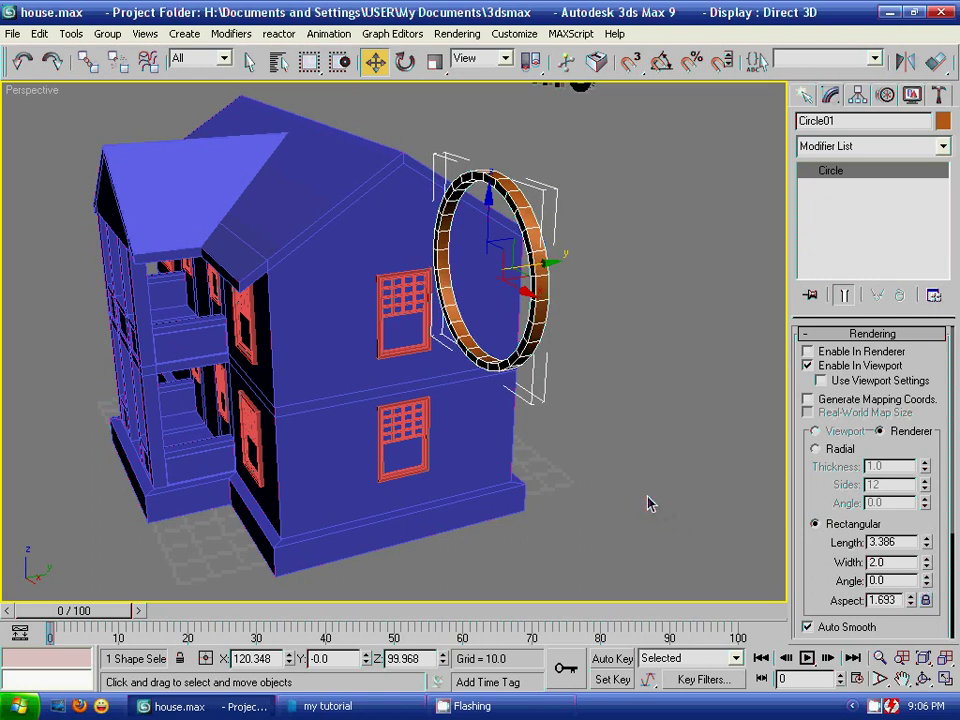
- Convert the ring to an Editable Poly and enter Vertex mode
{"action": "right_click", "coordinate": [540, 278]}
{"action": "mouse_move", "coordinate": [574, 431]}
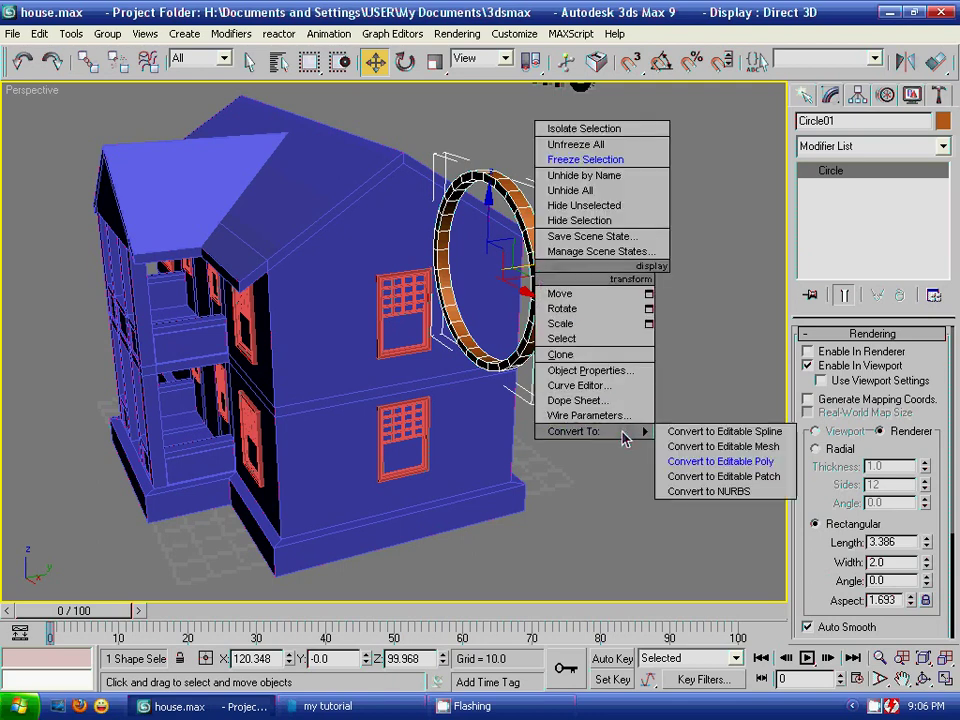
{"action": "left_click", "coordinate": [688, 466]}
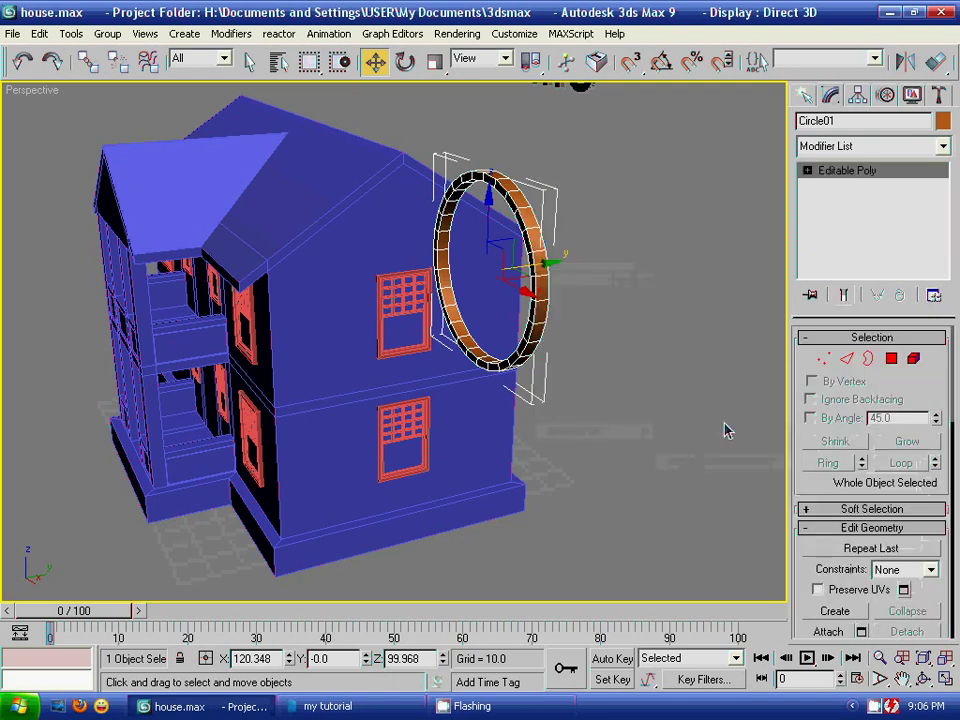
{"action": "left_click", "coordinate": [823, 358]}
- Box-select the ring's lower vertices in the Front view and delete them
{"action": "key", "text": "f"}
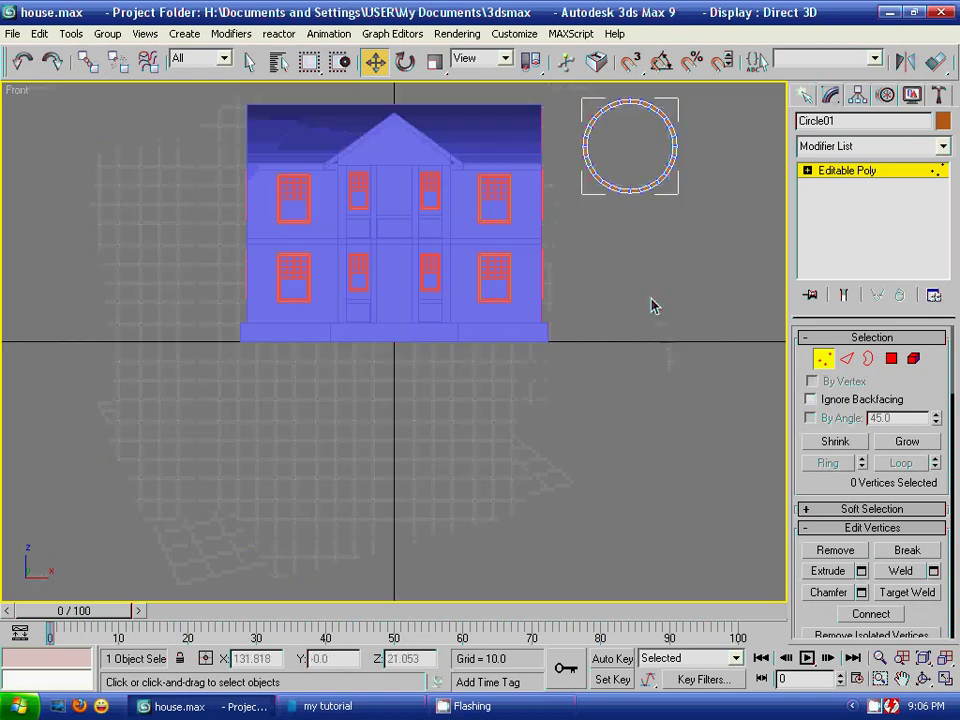
{"action": "middle_click_drag", "start_coordinate": [651, 302], "coordinate": [568, 377]}
{"action": "scroll", "coordinate": [566, 378], "scroll_direction": "up", "scroll_amount": 3}
{"action": "middle_click_drag", "start_coordinate": [707, 242], "coordinate": [525, 328]}
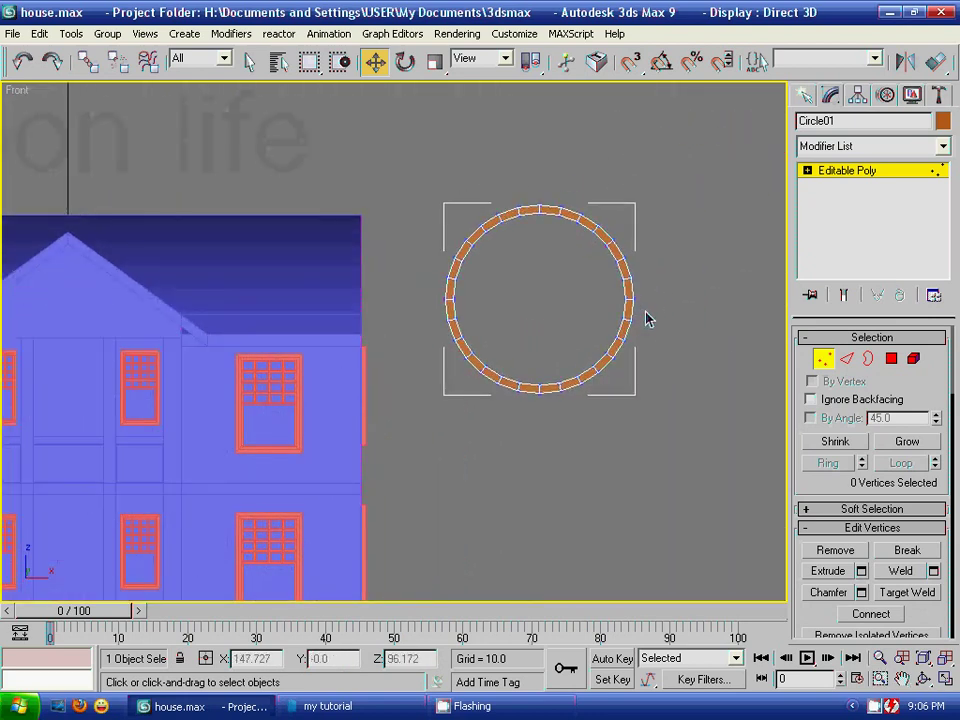
{"action": "left_click_drag", "start_coordinate": [664, 312], "coordinate": [437, 417]}
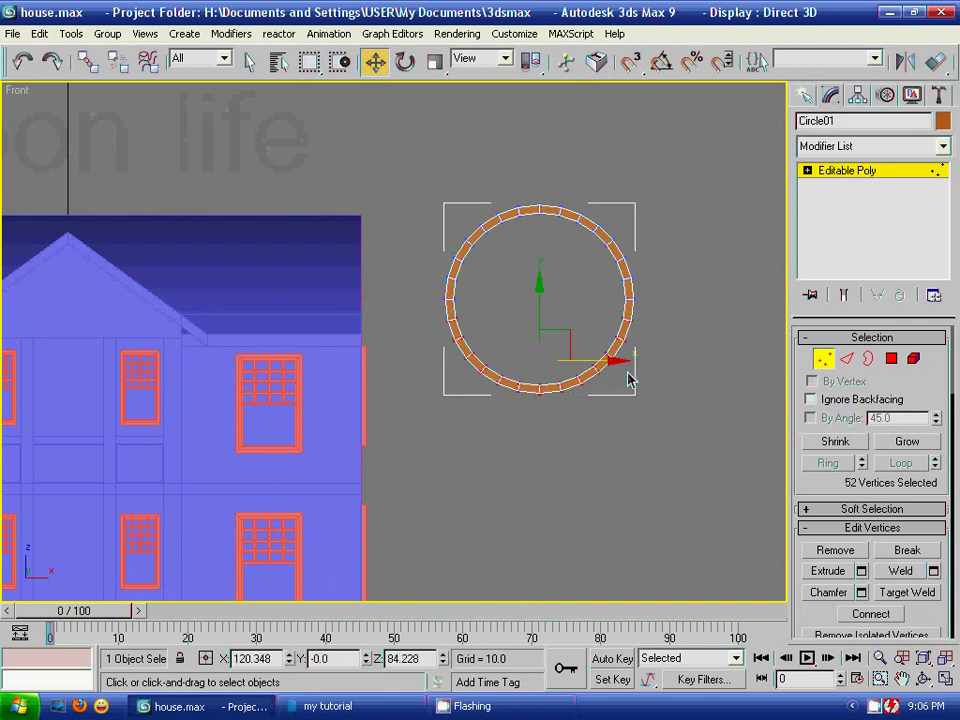
{"action": "key", "text": "Delete"}
{"action": "mouse_move", "coordinate": [628, 379]}
{"action": "middle_mouse_down"}
{"action": "mouse_move", "coordinate": [600, 392]}
{"action": "mouse_move", "coordinate": [588, 378]}
{"action": "middle_mouse_up"}
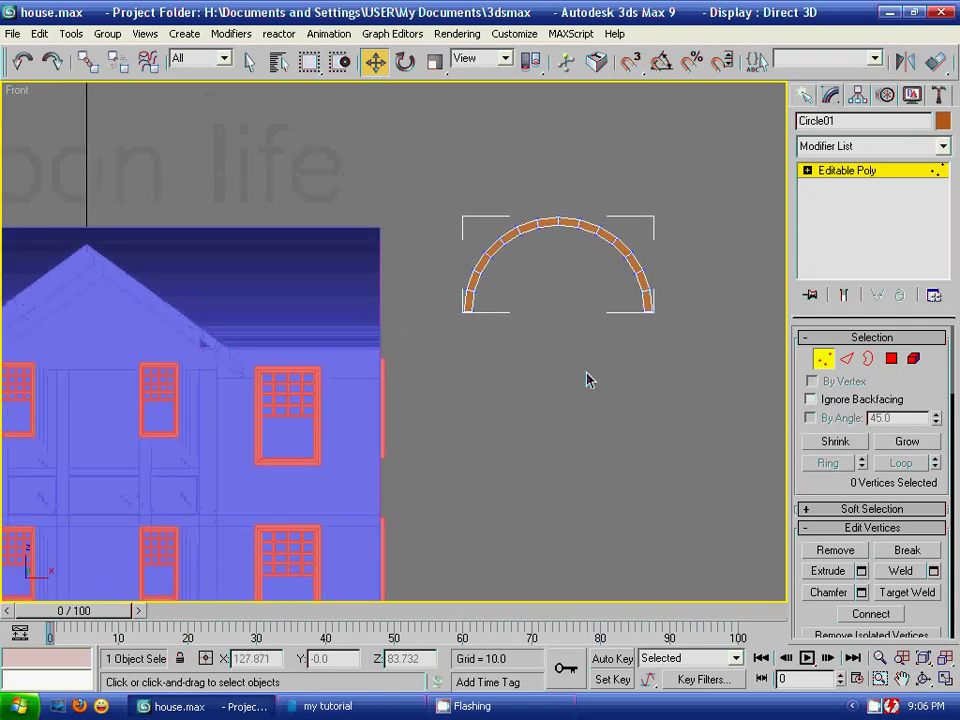
- Select both open border ends of the arch and cap them
{"action": "scroll", "coordinate": [587, 379], "scroll_direction": "up", "scroll_amount": 2}
{"action": "scroll", "coordinate": [553, 339], "scroll_direction": "up", "scroll_amount": 2}
{"action": "scroll", "coordinate": [556, 343], "scroll_direction": "up", "scroll_amount": 1}
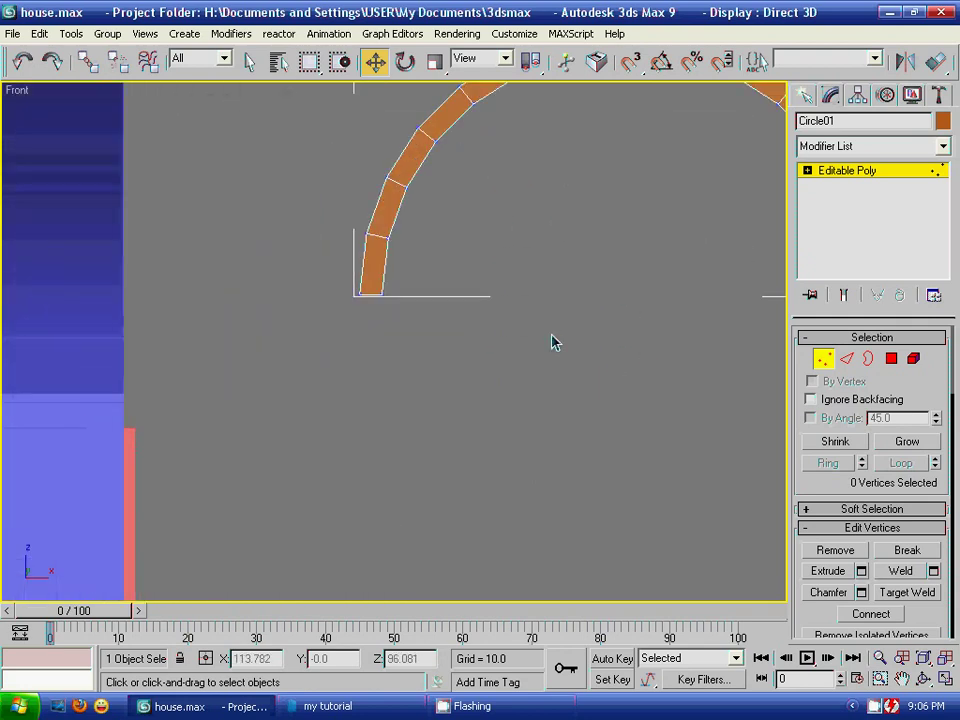
{"action": "scroll", "coordinate": [553, 343], "scroll_direction": "up", "scroll_amount": 1}
{"action": "mouse_move", "coordinate": [527, 251]}
{"action": "middle_mouse_down"}
{"action": "mouse_move", "coordinate": [481, 310]}
{"action": "mouse_move", "coordinate": [465, 272]}
{"action": "middle_mouse_up"}
{"action": "scroll", "coordinate": [486, 306], "scroll_direction": "down", "scroll_amount": 3}
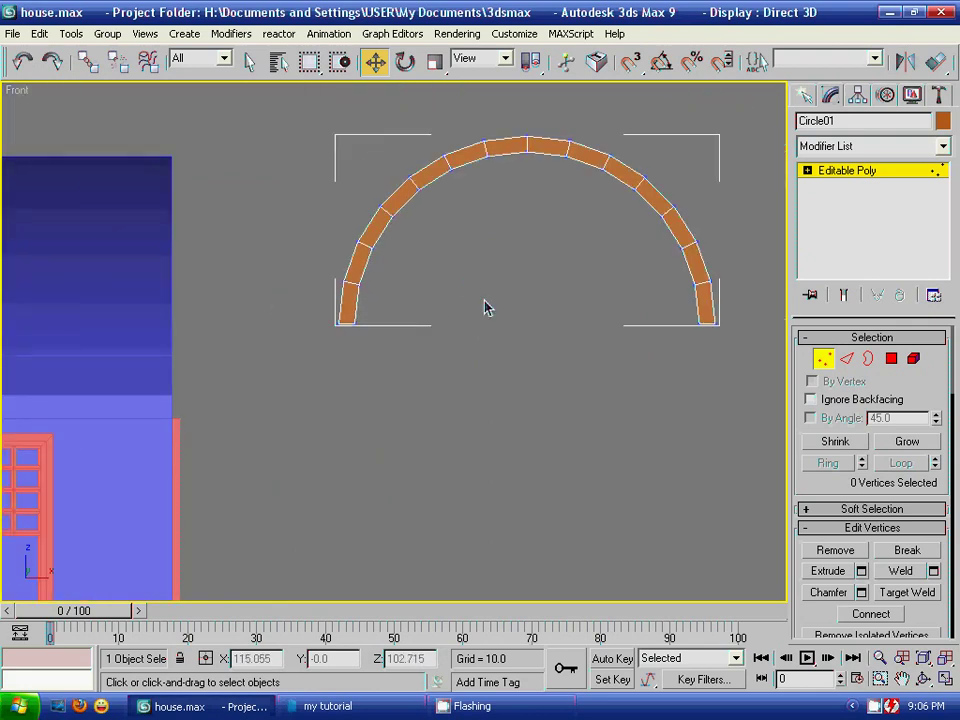
{"action": "left_click", "coordinate": [891, 358]}
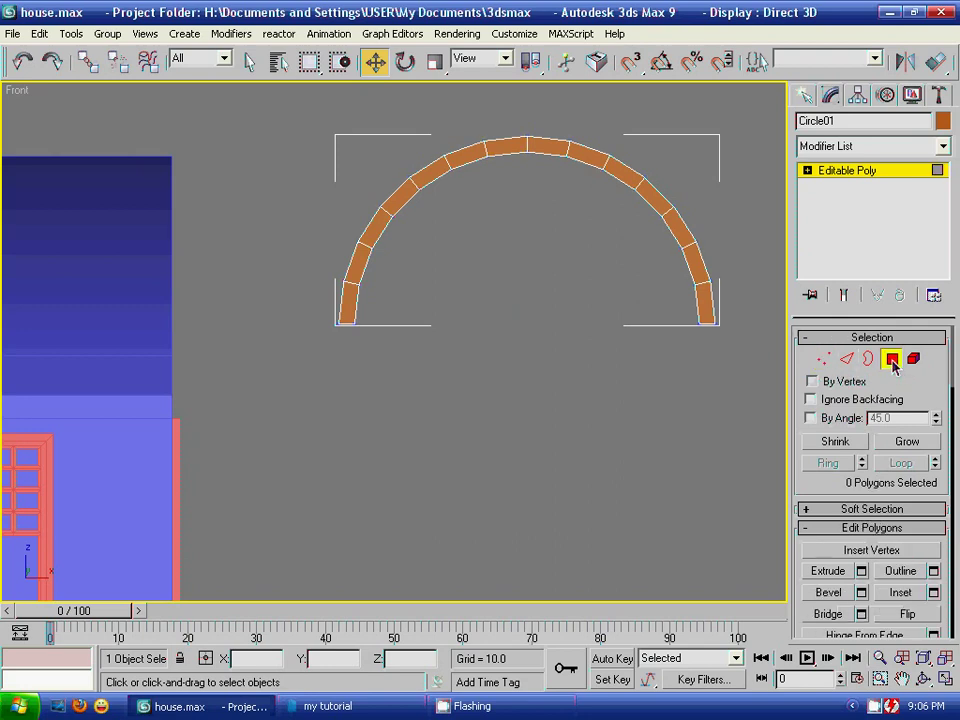
{"action": "key", "text": "p"}
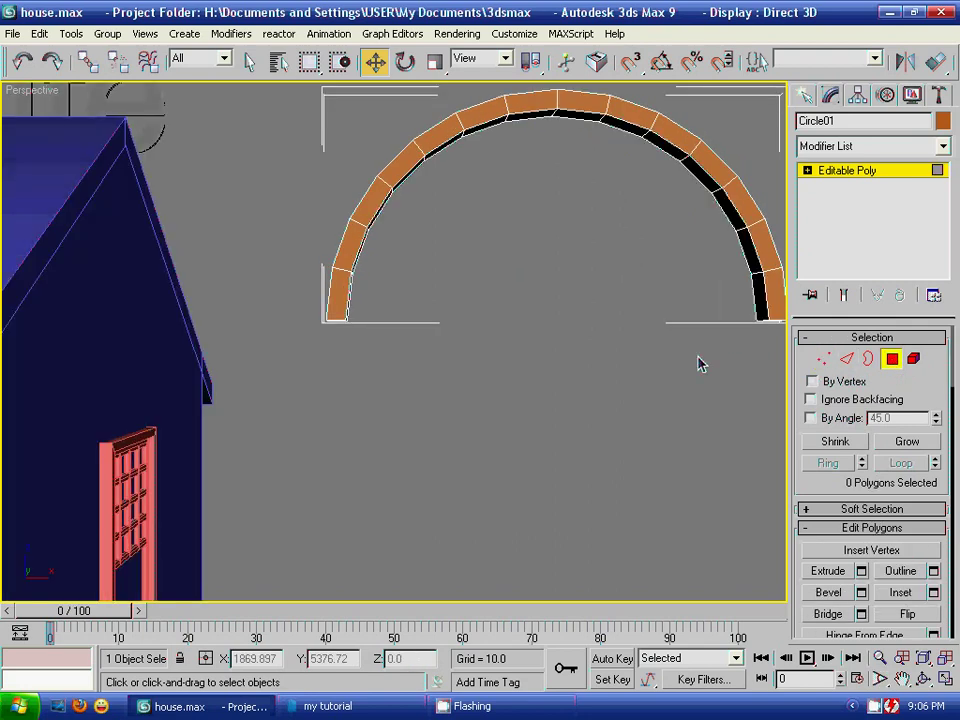
{"action": "middle_click_drag", "start_coordinate": [648, 397], "coordinate": [639, 302], "text": "alt"}
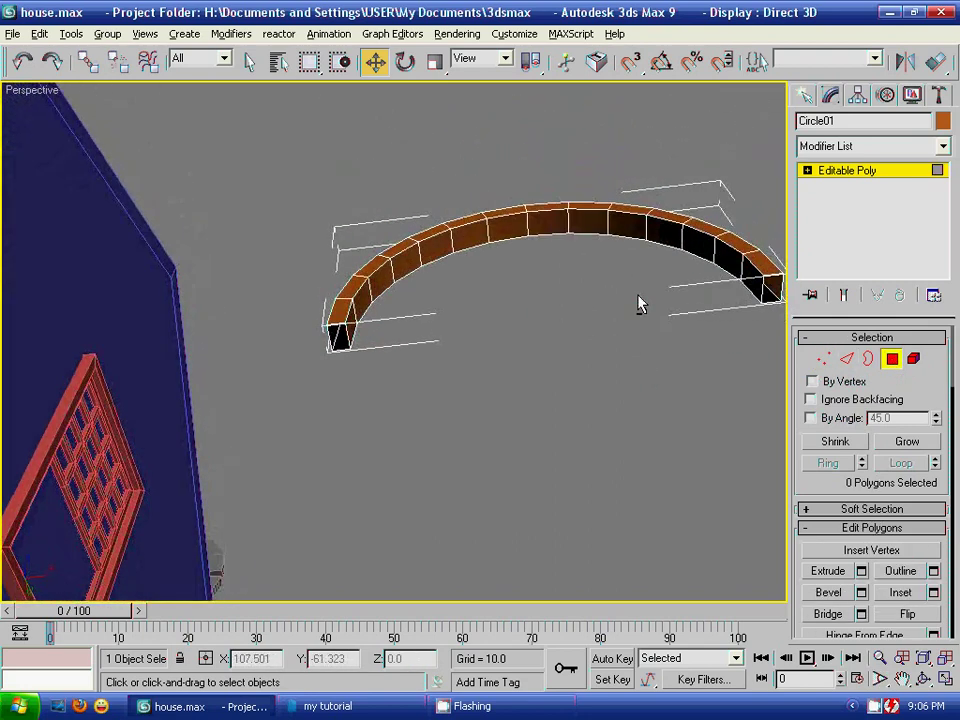
{"action": "left_click", "coordinate": [847, 358]}
{"action": "left_click", "coordinate": [869, 358]}
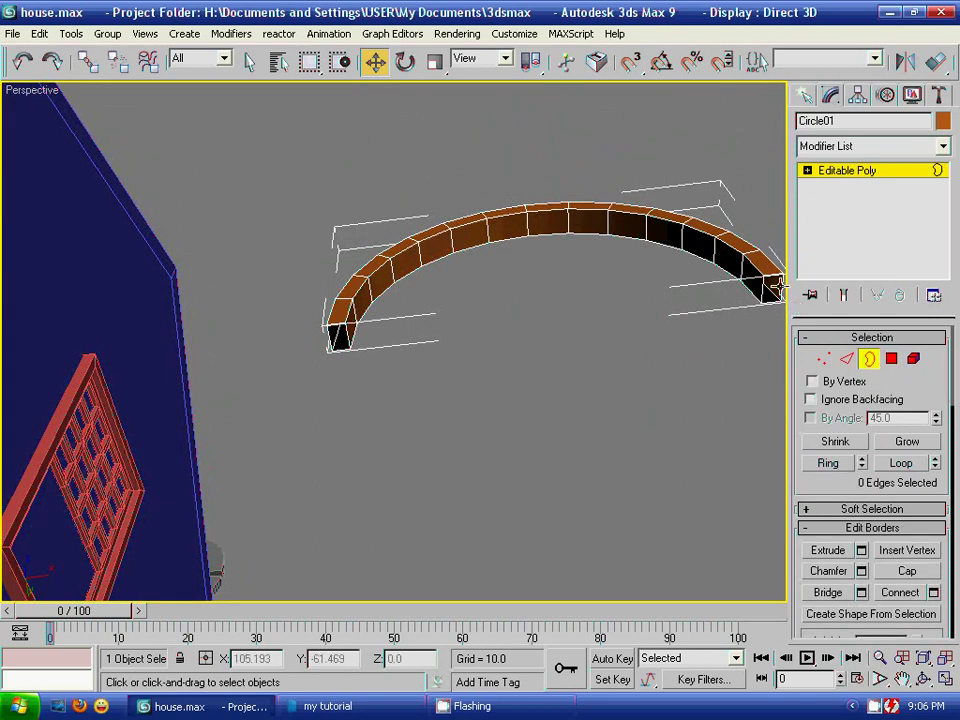
{"action": "left_click", "coordinate": [768, 285]}
{"action": "left_click", "coordinate": [338, 326]}
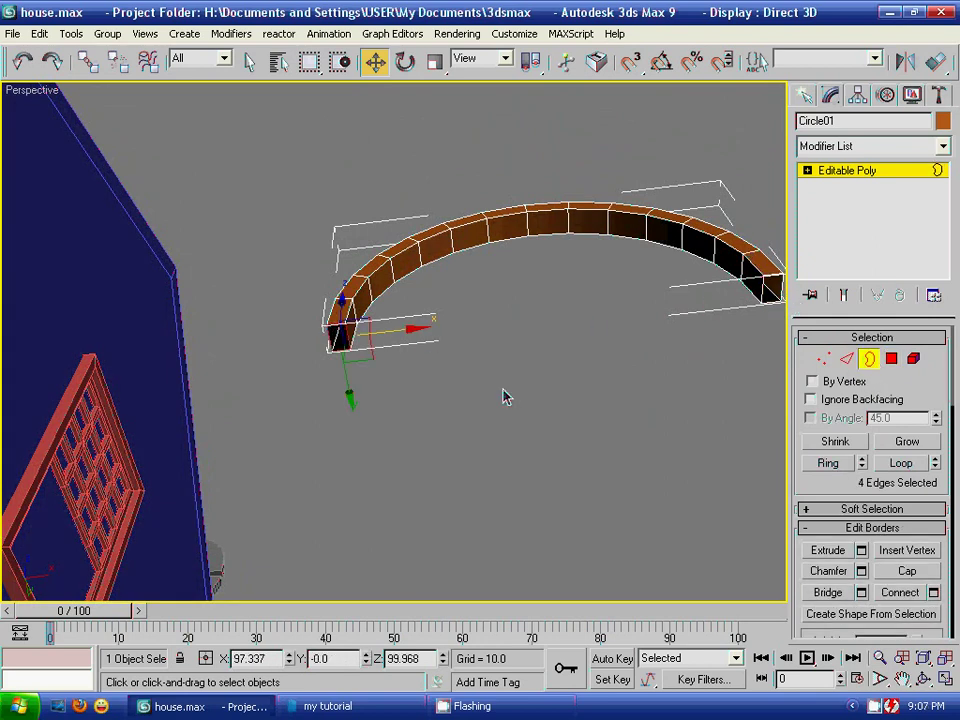
{"action": "left_click", "coordinate": [771, 279], "text": "ctrl"}
{"action": "left_click", "coordinate": [904, 572]}
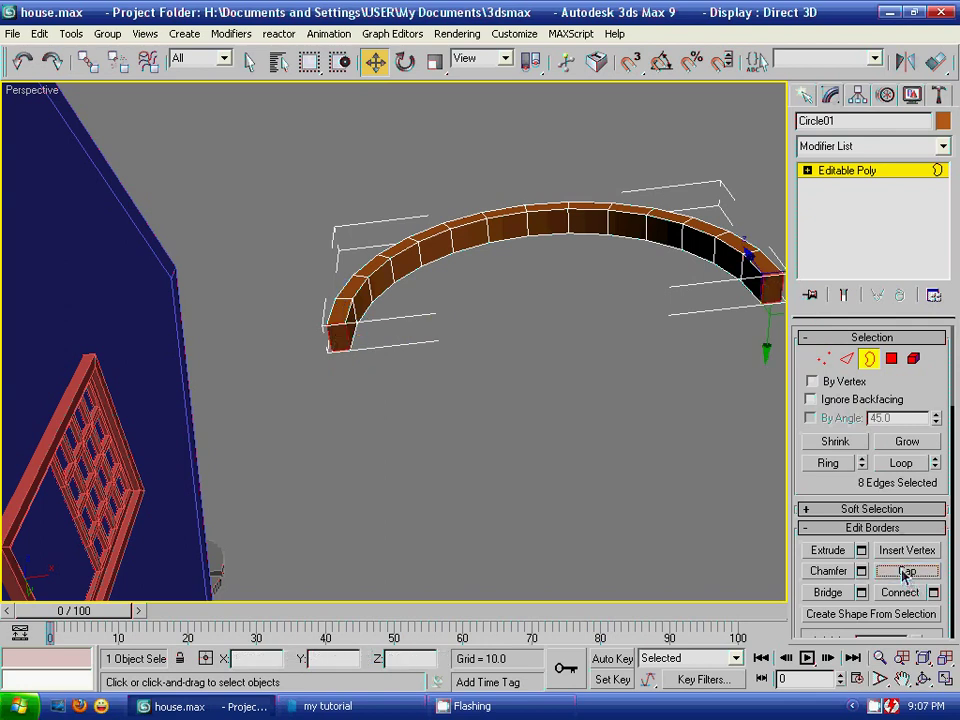
- Select the two end-cap polygons at the arch's ends
{"action": "left_click", "coordinate": [891, 359]}
{"action": "left_click", "coordinate": [769, 288]}
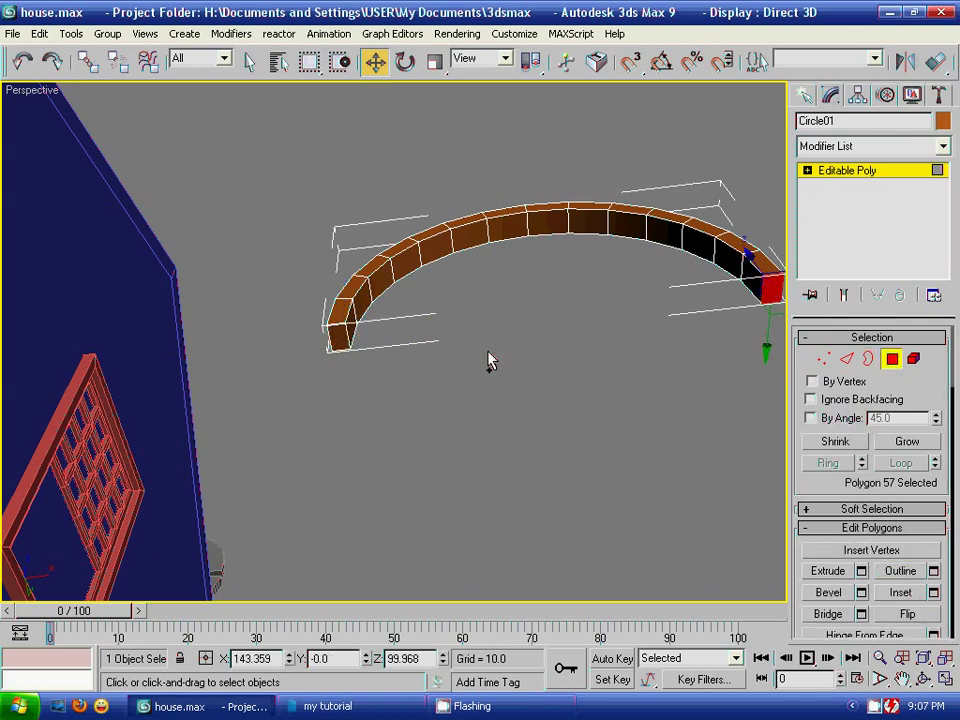
{"action": "left_click", "coordinate": [339, 330], "text": "ctrl"}
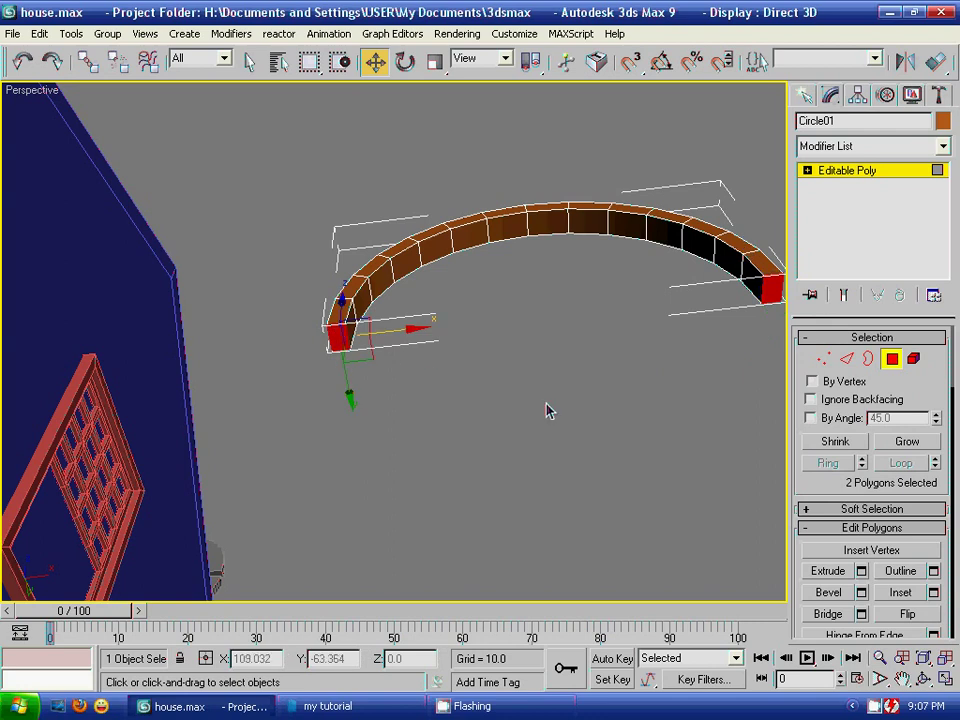
{"action": "key", "text": "f"}
{"action": "mouse_move", "coordinate": [626, 328]}
{"action": "middle_mouse_down"}
{"action": "mouse_move", "coordinate": [531, 433]}
{"action": "mouse_move", "coordinate": [429, 448]}
{"action": "middle_mouse_up"}
{"action": "scroll", "coordinate": [541, 420], "scroll_direction": "up", "scroll_amount": 4}
- Extrude the two end caps and move them about 29.9 units down to lengthen the legs
{"action": "left_click", "coordinate": [861, 570]}
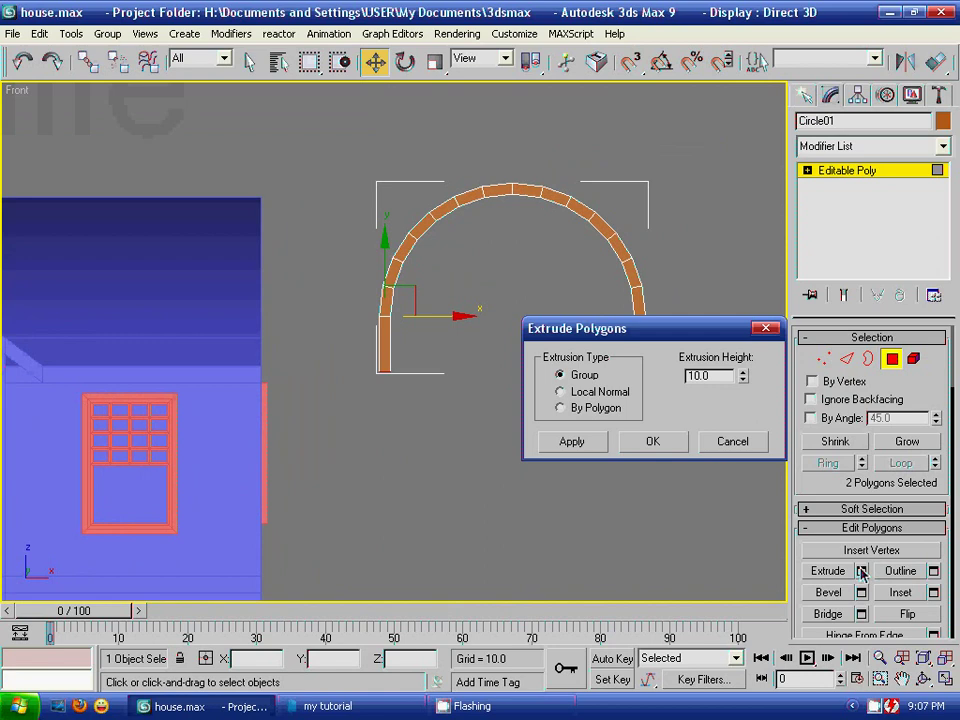
{"action": "left_click_drag", "start_coordinate": [673, 336], "coordinate": [818, 433]}
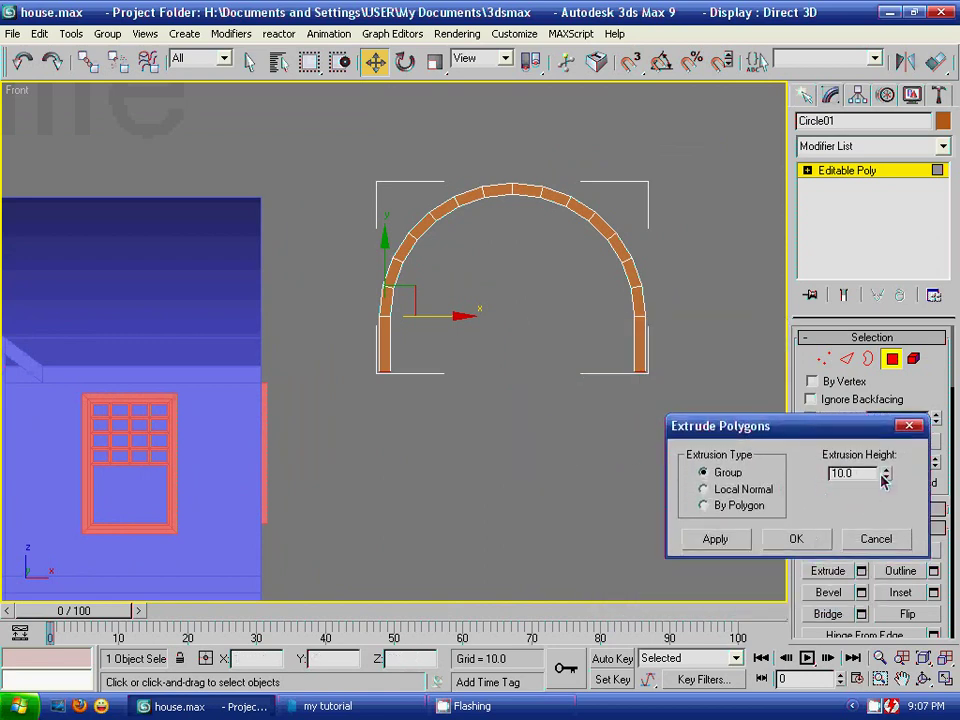
{"action": "left_click", "coordinate": [796, 538]}
{"action": "left_click_drag", "start_coordinate": [385, 297], "coordinate": [392, 408]}
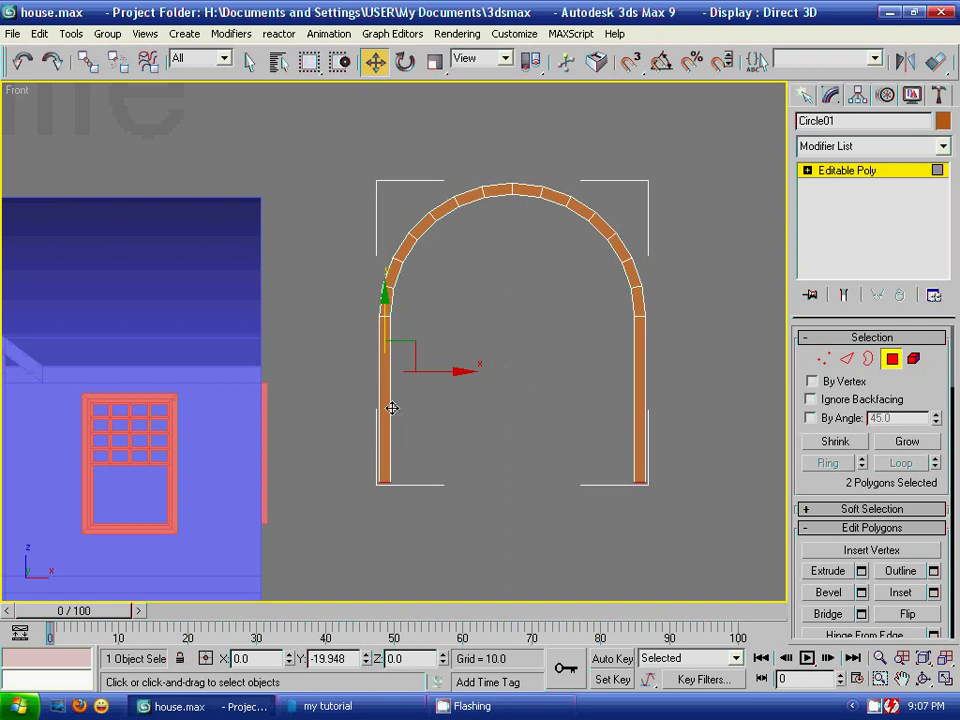
{"action": "left_click_drag", "start_coordinate": [392, 408], "coordinate": [390, 463]}
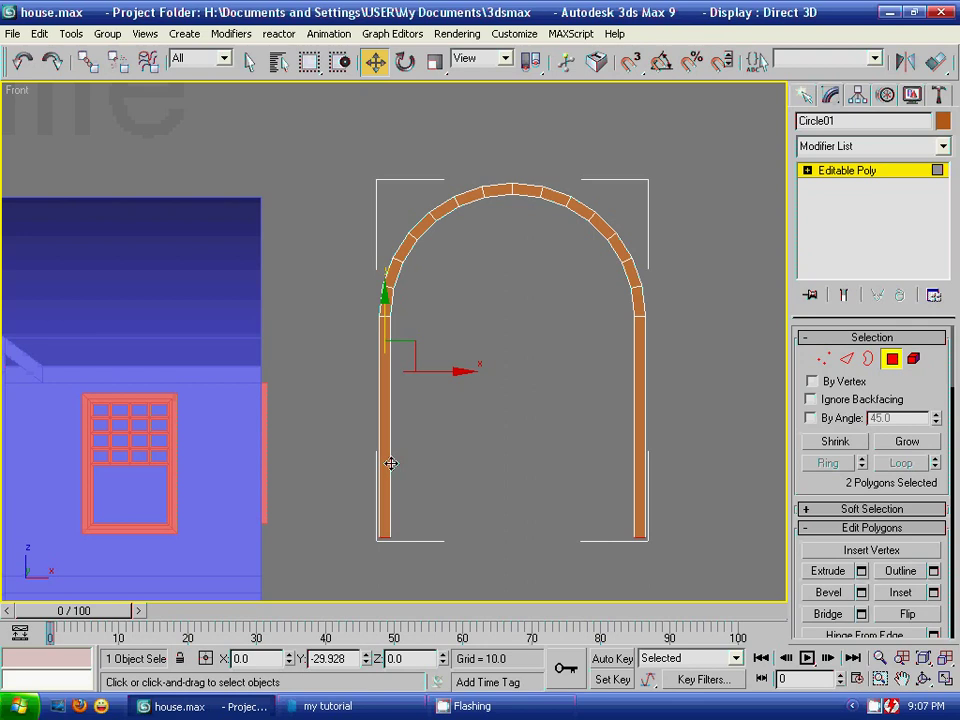
- Connect the vertical edges of both arch posts with one new edge segment
{"action": "left_click", "coordinate": [708, 428]}
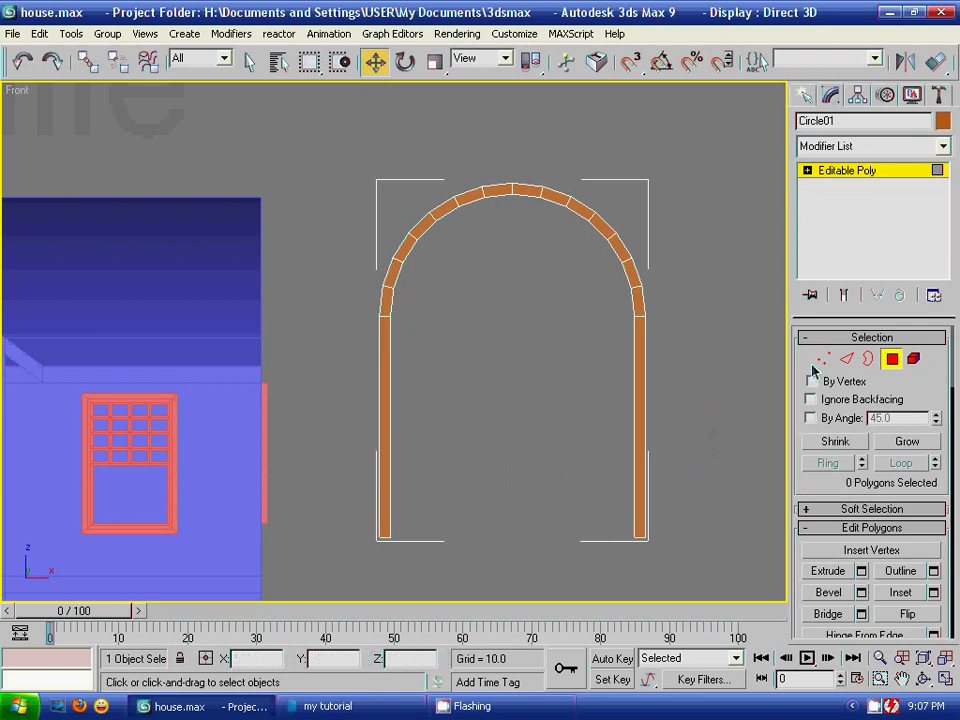
{"action": "left_click", "coordinate": [846, 358]}
{"action": "mouse_move", "coordinate": [330, 397]}
{"action": "left_mouse_down"}
{"action": "mouse_move", "coordinate": [420, 426]}
{"action": "mouse_move", "coordinate": [712, 436]}
{"action": "left_mouse_up"}
{"action": "scroll", "coordinate": [912, 460], "scroll_direction": "down", "scroll_amount": 3}
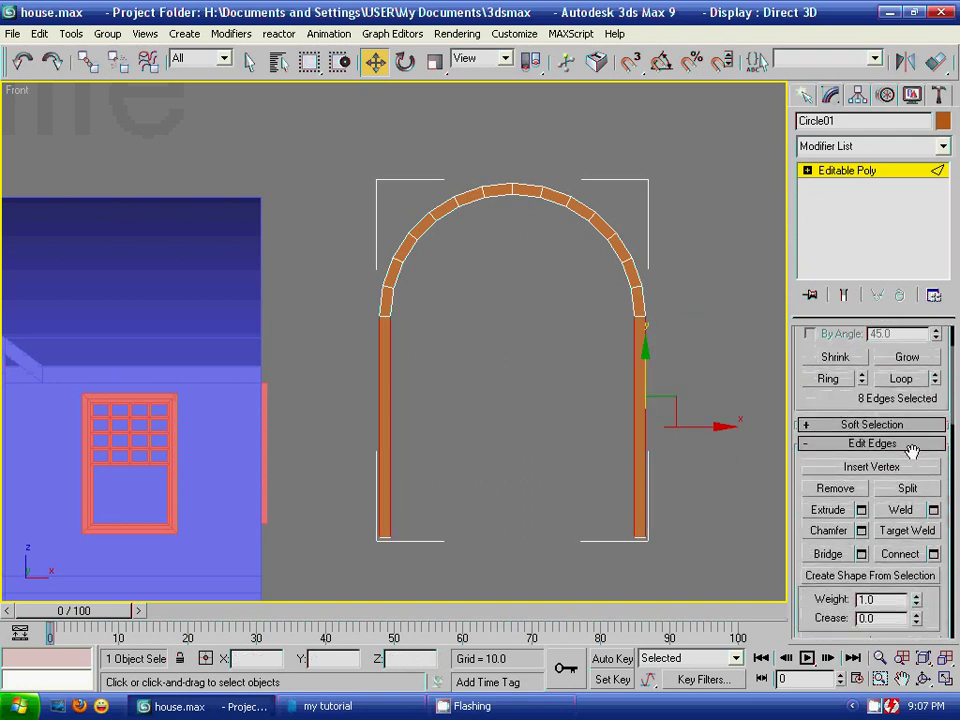
{"action": "left_click", "coordinate": [933, 570]}
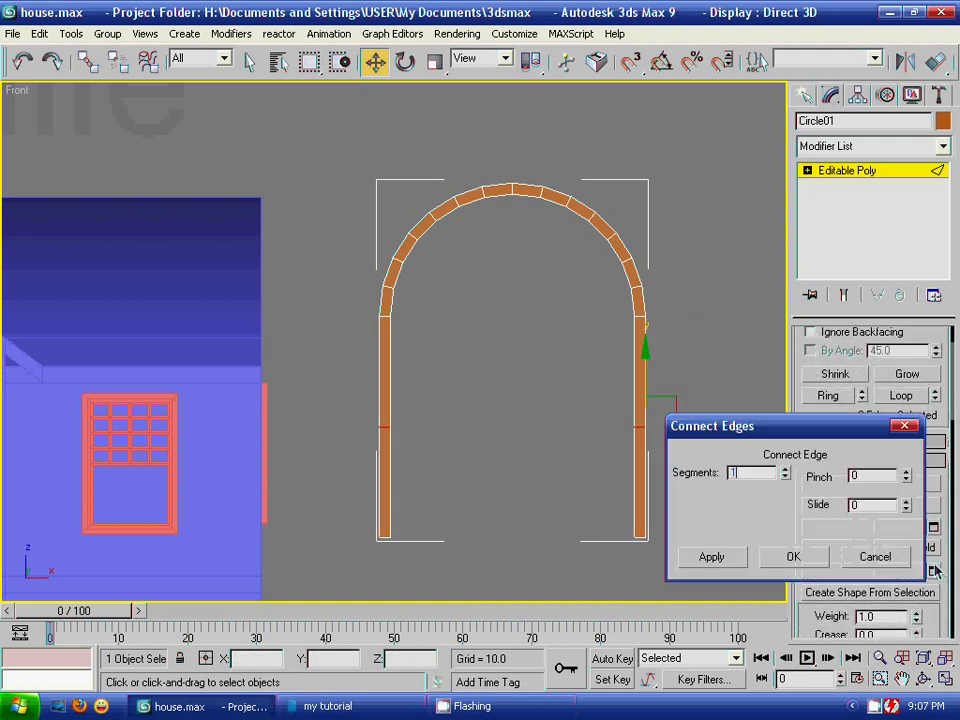
{"action": "left_click", "coordinate": [795, 557]}
- Slide the new edge ring down close to the bottom of the posts
{"action": "left_click_drag", "start_coordinate": [640, 430], "coordinate": [640, 452]}
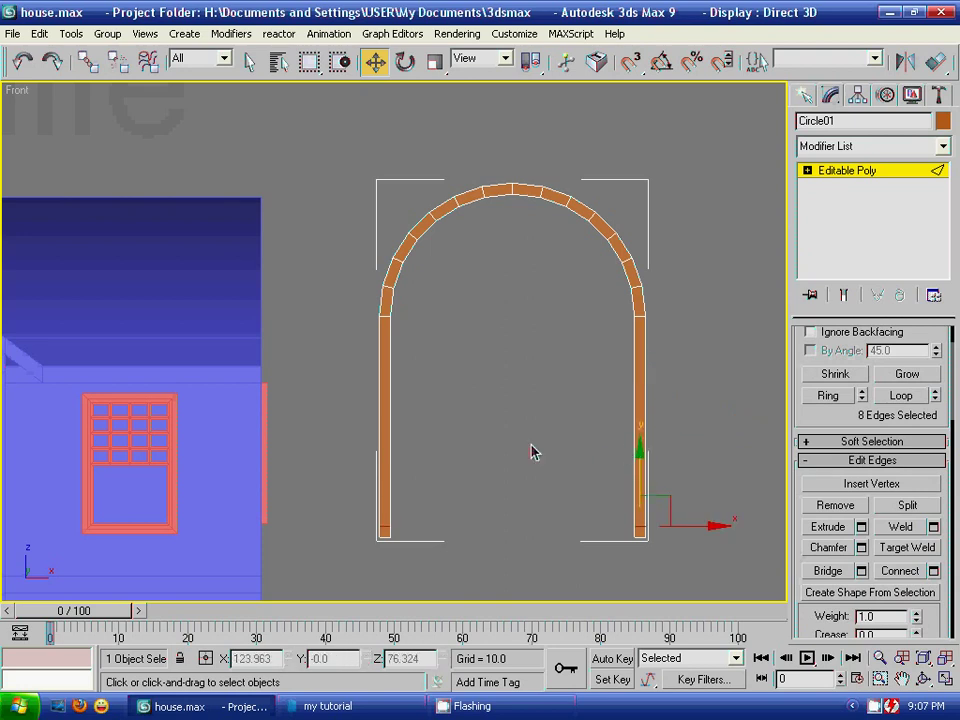
{"action": "scroll", "coordinate": [525, 366], "scroll_direction": "up", "scroll_amount": 3}
{"action": "scroll", "coordinate": [514, 334], "scroll_direction": "up", "scroll_amount": 3}
{"action": "mouse_move", "coordinate": [590, 432]}
{"action": "middle_mouse_down"}
{"action": "mouse_move", "coordinate": [439, 285]}
{"action": "mouse_move", "coordinate": [407, 285]}
{"action": "middle_mouse_up"}
{"action": "left_click_drag", "start_coordinate": [668, 333], "coordinate": [668, 334]}
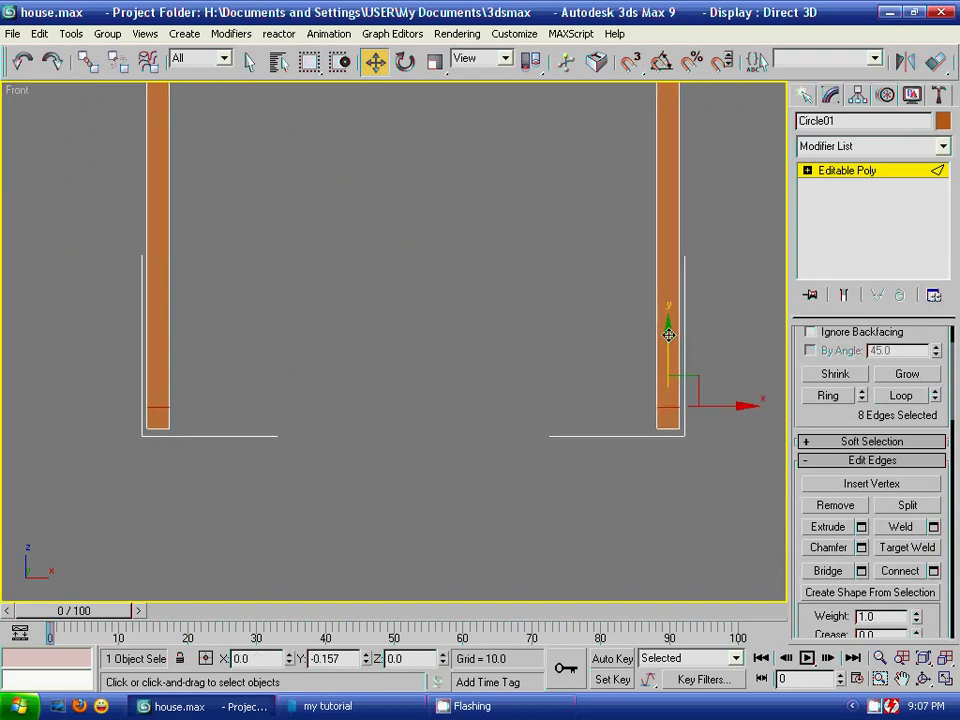
{"action": "left_click", "coordinate": [534, 291]}
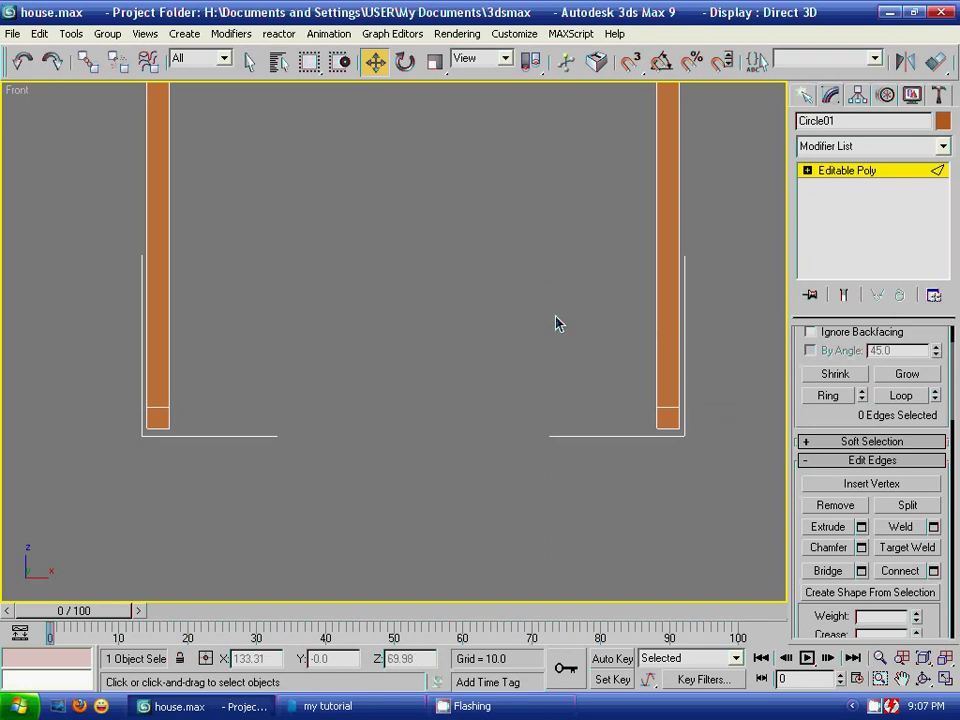
- Bridge the bottom inner polygons of the left and right posts into a horizontal bar
{"action": "key", "text": "p"}
{"action": "left_click", "coordinate": [808, 171]}
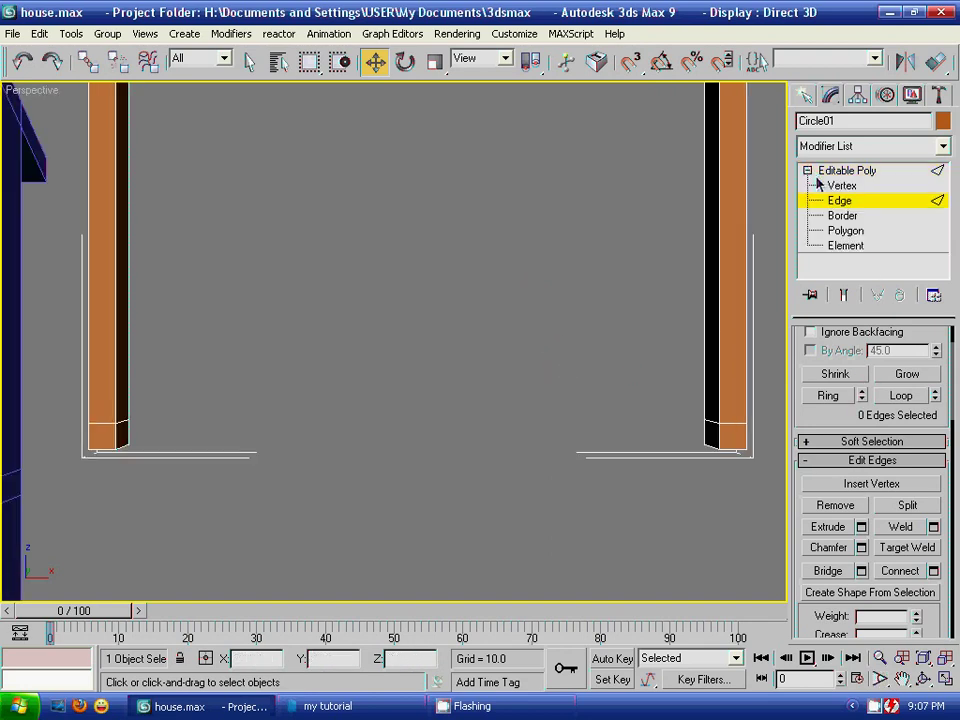
{"action": "left_click", "coordinate": [845, 230]}
{"action": "left_click", "coordinate": [712, 431]}
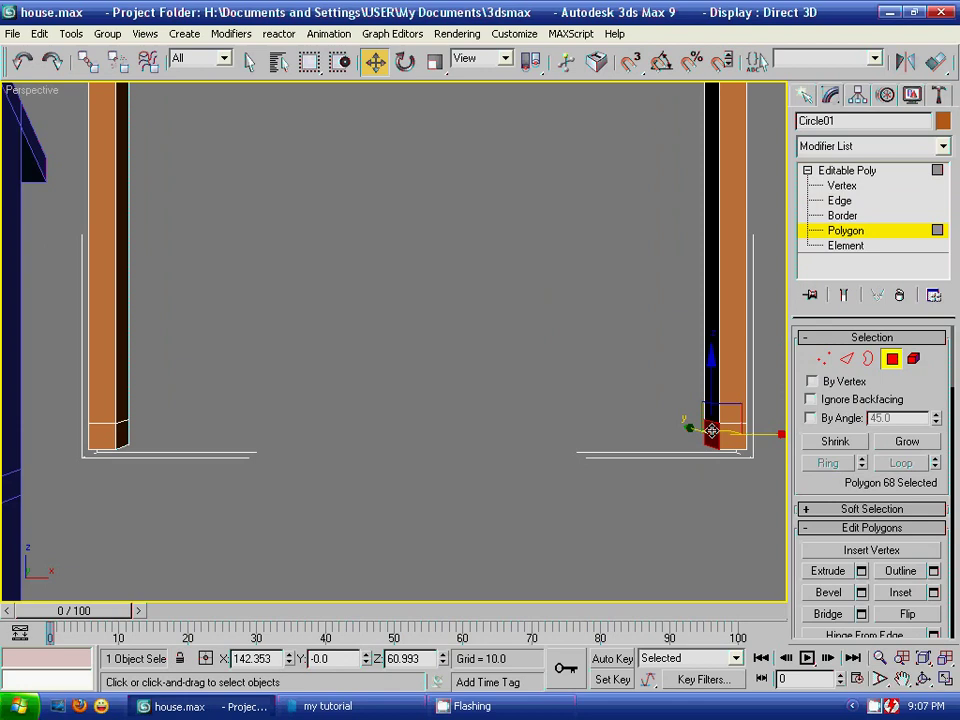
{"action": "left_click", "coordinate": [124, 436], "text": "ctrl"}
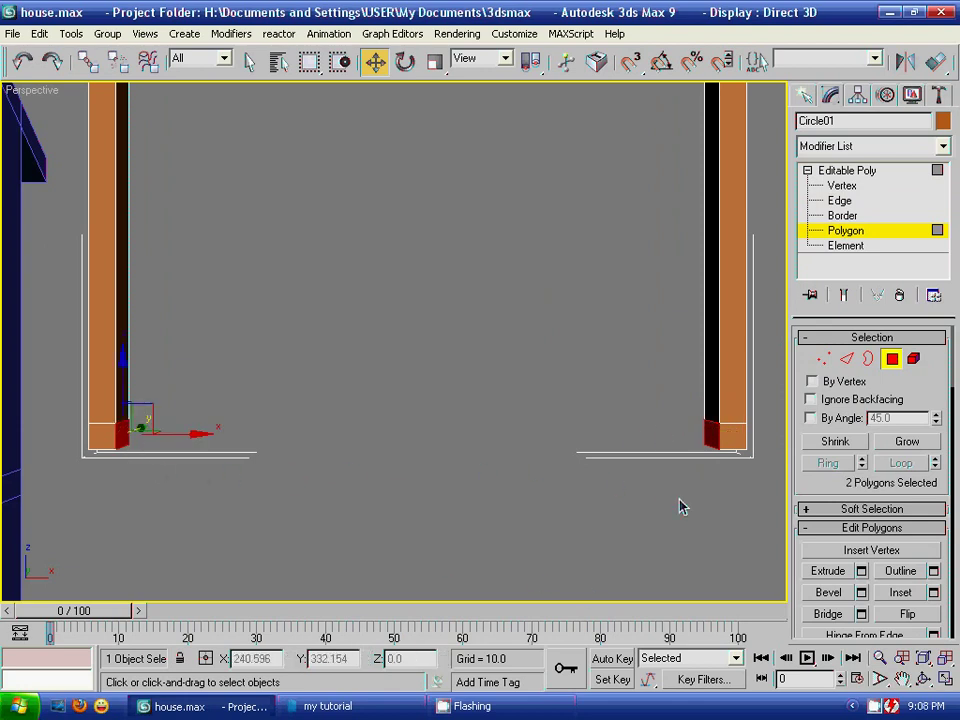
{"action": "left_click", "coordinate": [828, 614]}
{"action": "left_click", "coordinate": [622, 545]}
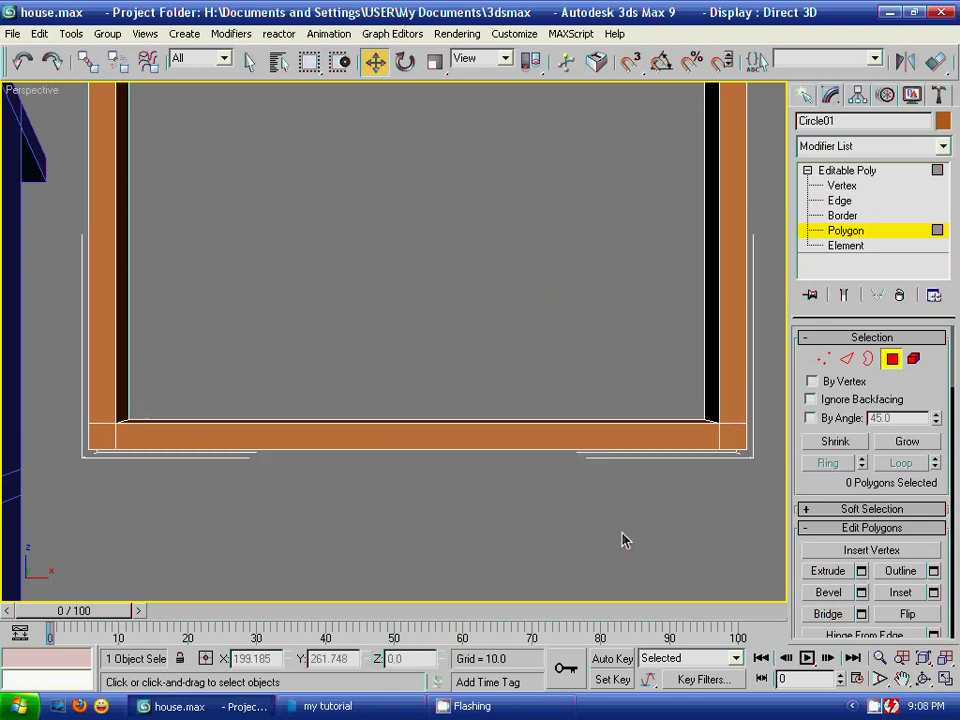
{"action": "mouse_move", "coordinate": [615, 503]}
{"action": "middle_mouse_down"}
{"action": "mouse_move", "coordinate": [474, 458]}
{"action": "mouse_move", "coordinate": [448, 463]}
{"action": "middle_mouse_up"}
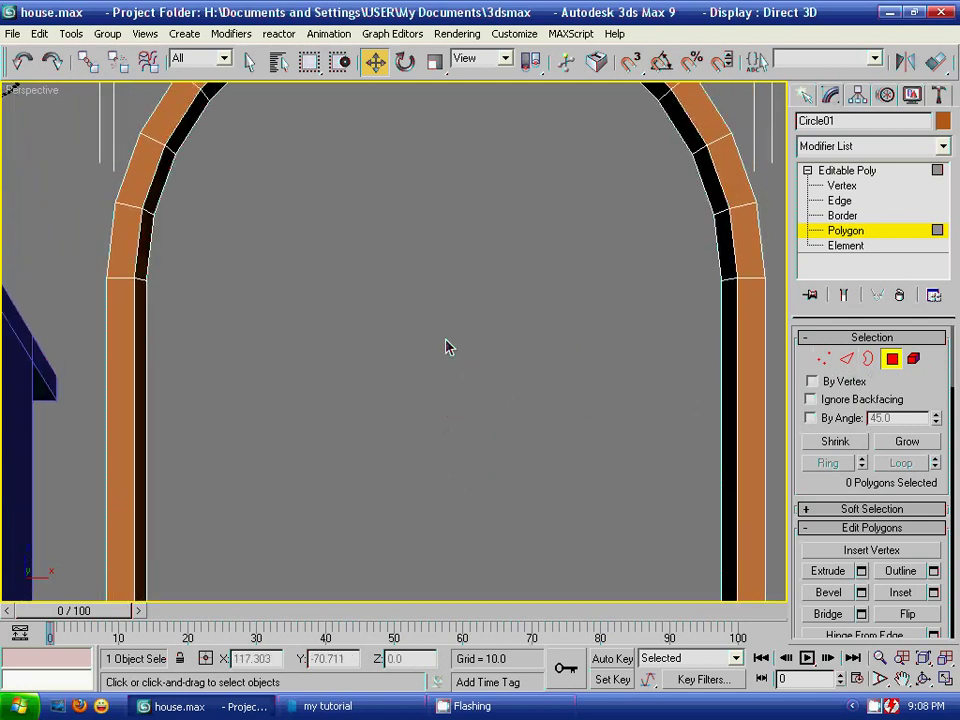
{"action": "middle_click_drag", "start_coordinate": [446, 345], "coordinate": [471, 484]}
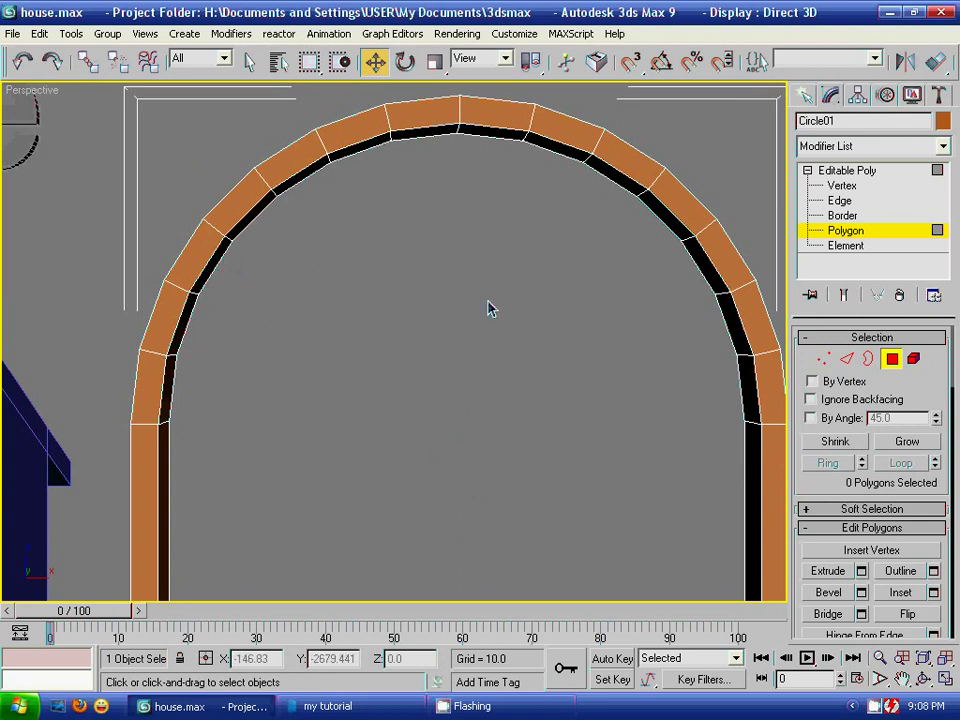
- Select the inner faces running around the curved top of the arch
{"action": "left_click", "coordinate": [212, 266]}
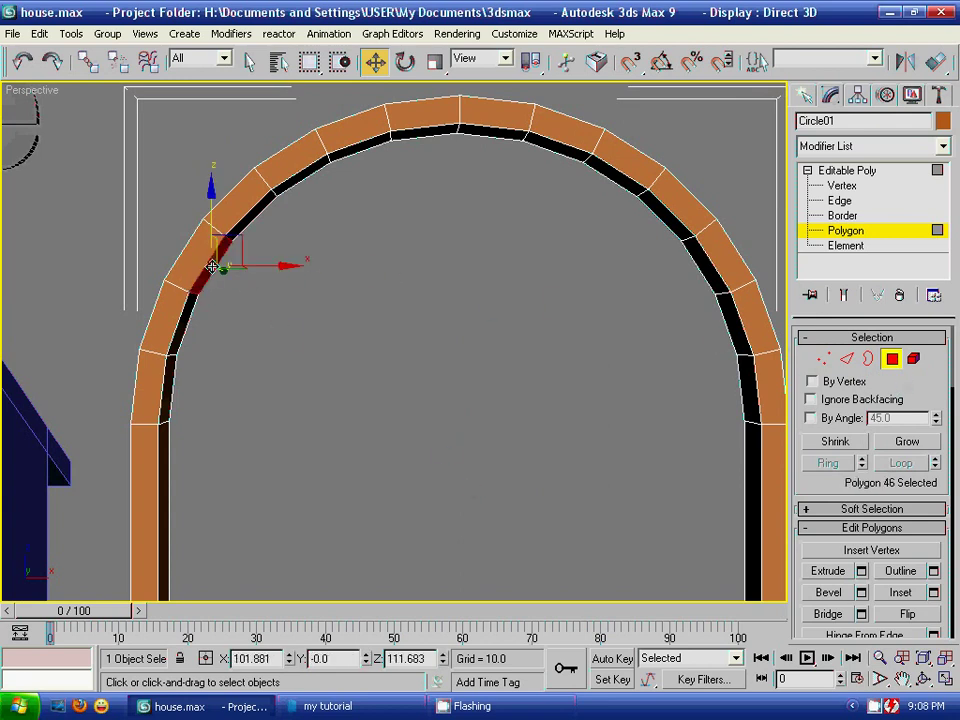
{"action": "left_click", "coordinate": [234, 206], "text": "ctrl"}
{"action": "left_click", "coordinate": [288, 162], "text": "ctrl"}
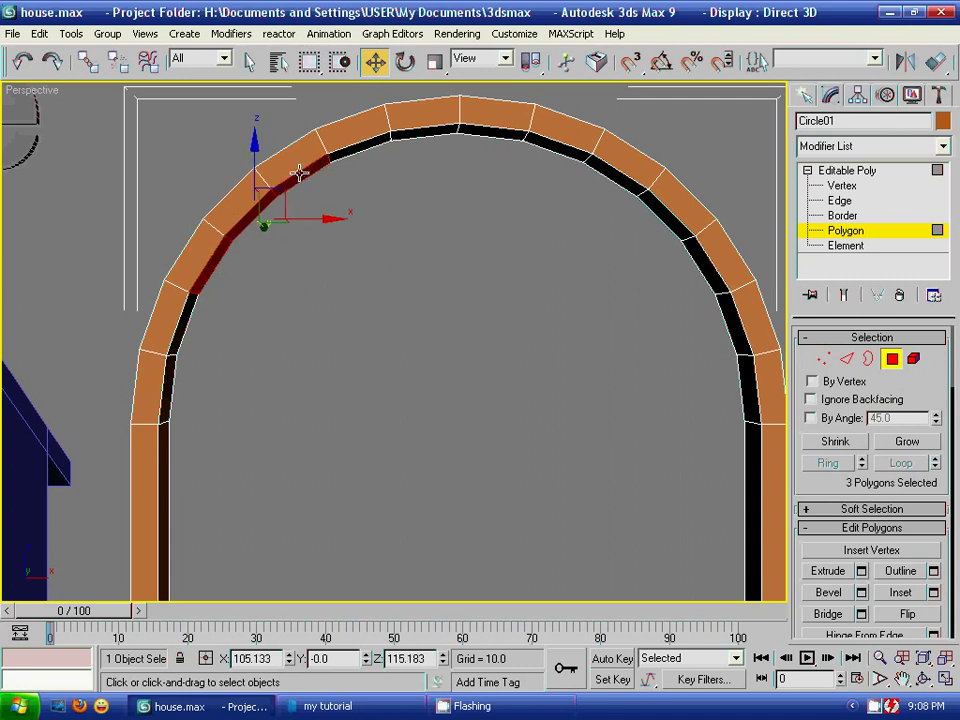
{"action": "left_click", "coordinate": [349, 140], "text": "ctrl"}
{"action": "left_click", "coordinate": [415, 130], "text": "ctrl"}
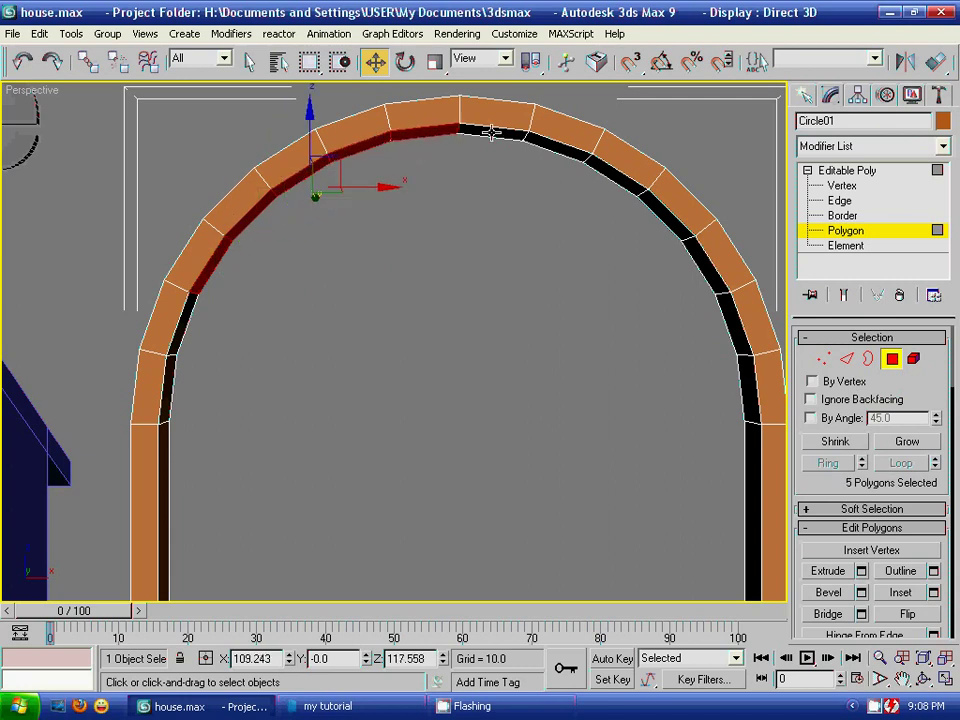
{"action": "left_click", "coordinate": [495, 133], "text": "ctrl"}
{"action": "left_click", "coordinate": [553, 146], "text": "ctrl"}
{"action": "left_click", "coordinate": [602, 162], "text": "ctrl"}
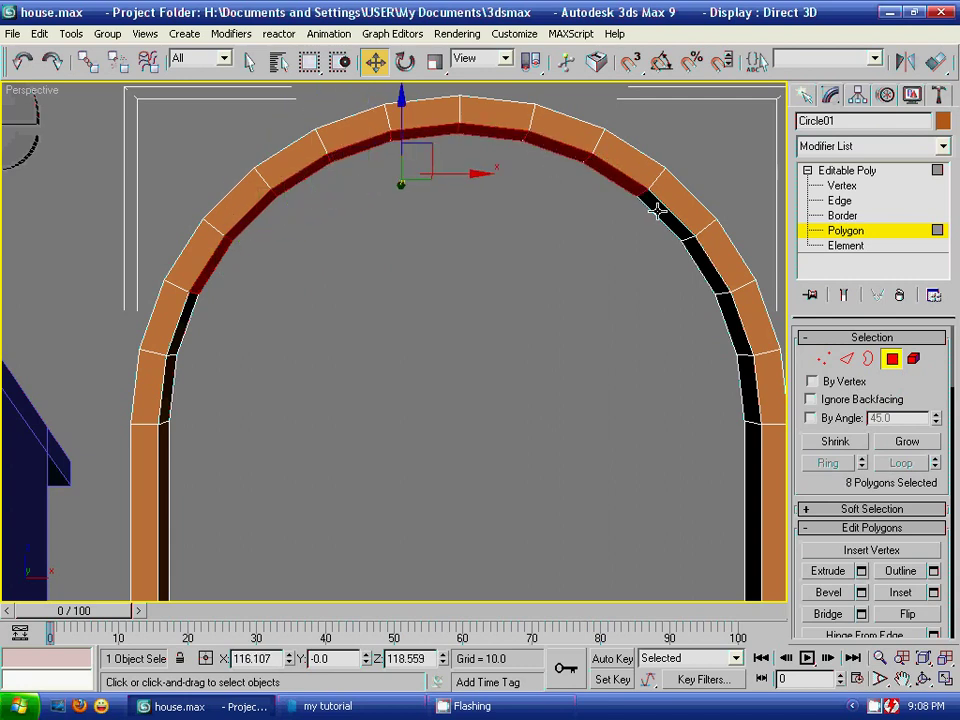
{"action": "left_click", "coordinate": [659, 210], "text": "ctrl"}
{"action": "left_click", "coordinate": [718, 288], "text": "ctrl"}
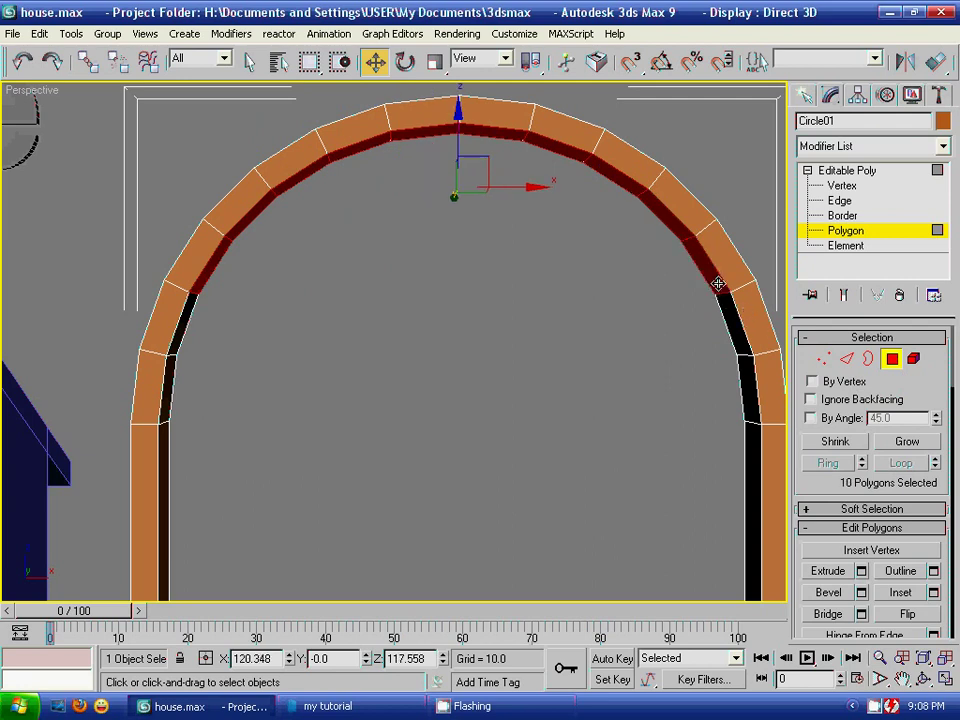
{"action": "left_click", "coordinate": [737, 308], "text": "ctrl"}
{"action": "left_click", "coordinate": [748, 323], "text": "ctrl"}
- Add the inner faces of both legs and the bottom bar, 17 faces in all
{"action": "left_click", "coordinate": [737, 343], "text": "ctrl"}
{"action": "left_click", "coordinate": [748, 375], "text": "ctrl"}
{"action": "left_click", "coordinate": [751, 428], "text": "ctrl"}
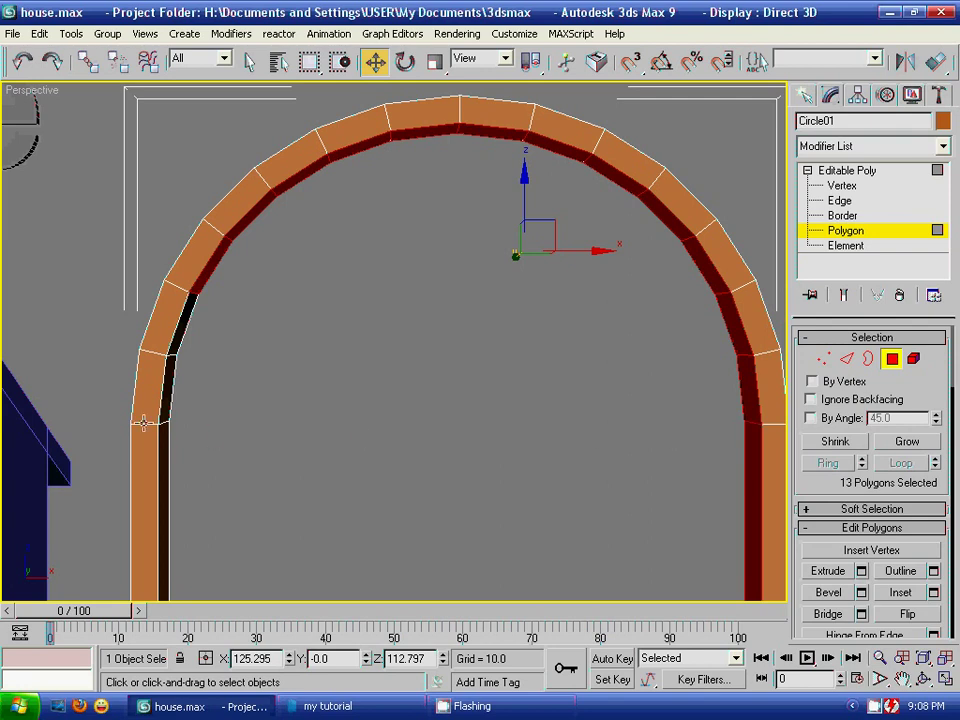
{"action": "left_click", "coordinate": [172, 342], "text": "ctrl"}
{"action": "left_click", "coordinate": [168, 385], "text": "ctrl"}
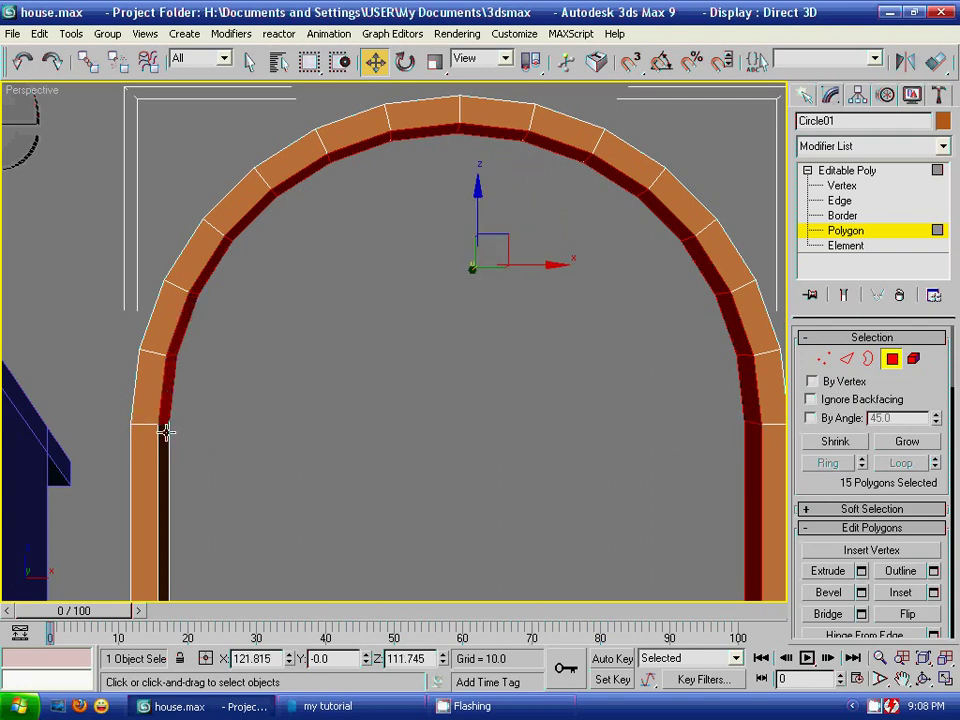
{"action": "left_click", "coordinate": [166, 432], "text": "ctrl"}
{"action": "middle_click_drag", "start_coordinate": [336, 444], "coordinate": [373, 283]}
{"action": "scroll", "coordinate": [461, 411], "scroll_direction": "down", "scroll_amount": 3}
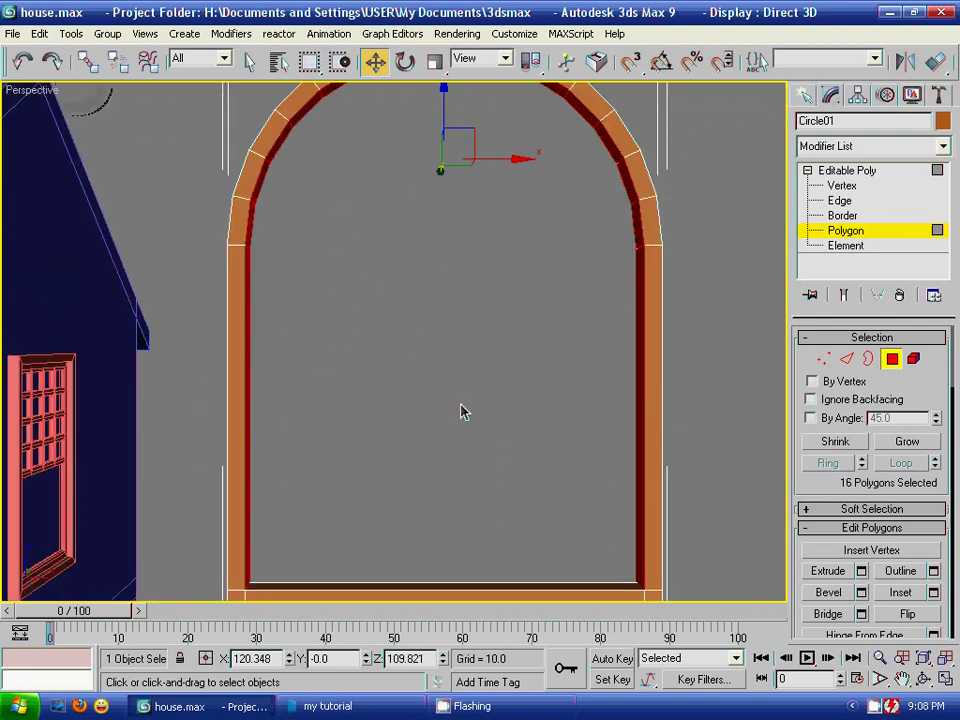
{"action": "left_click", "coordinate": [473, 587], "text": "ctrl"}
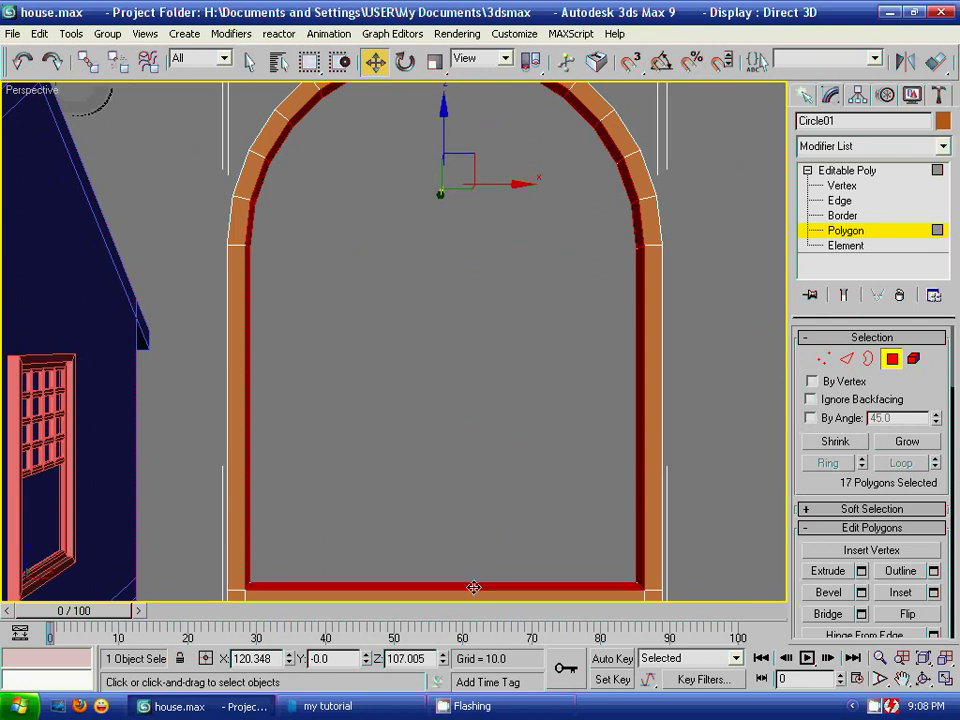
- Open Extrude settings for the selected faces and choose Local Normal
{"action": "left_click", "coordinate": [861, 571]}
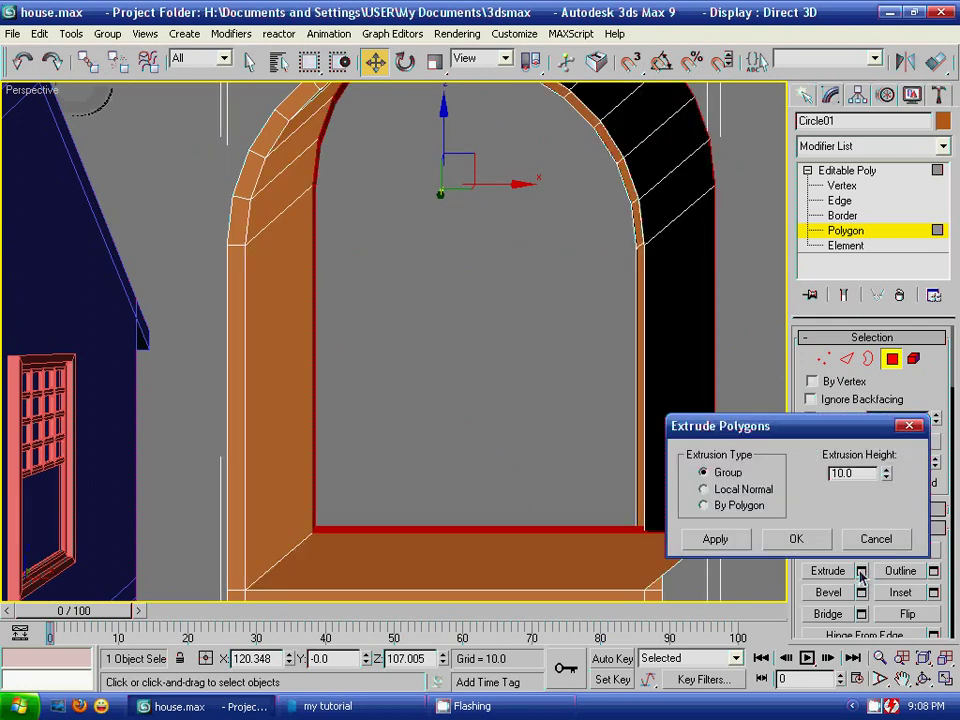
{"action": "left_click", "coordinate": [705, 491]}
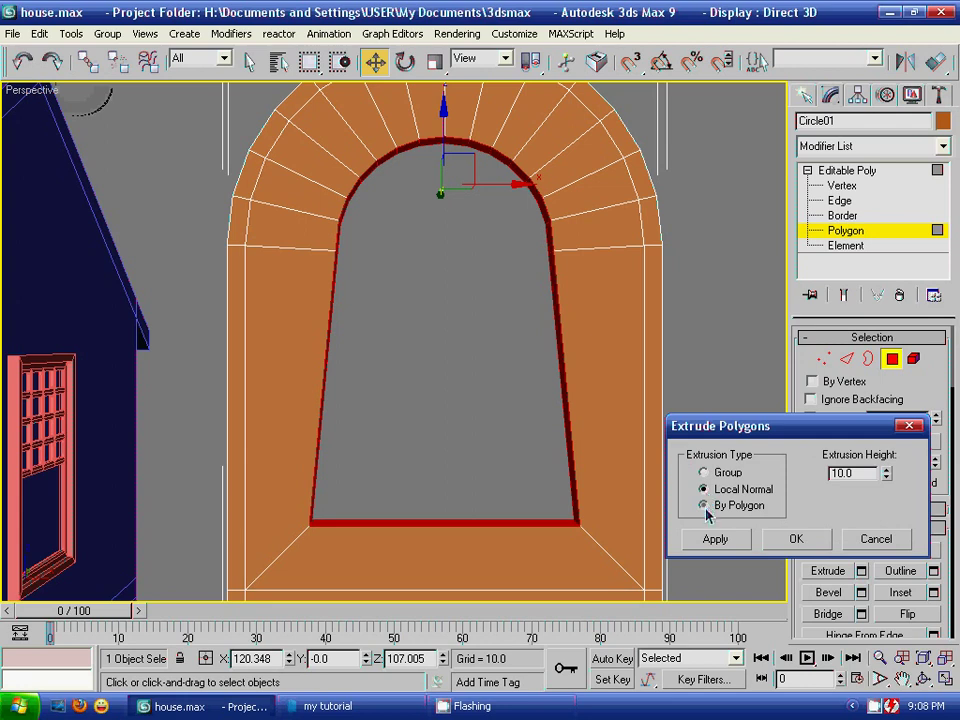
{"action": "left_click", "coordinate": [704, 506]}
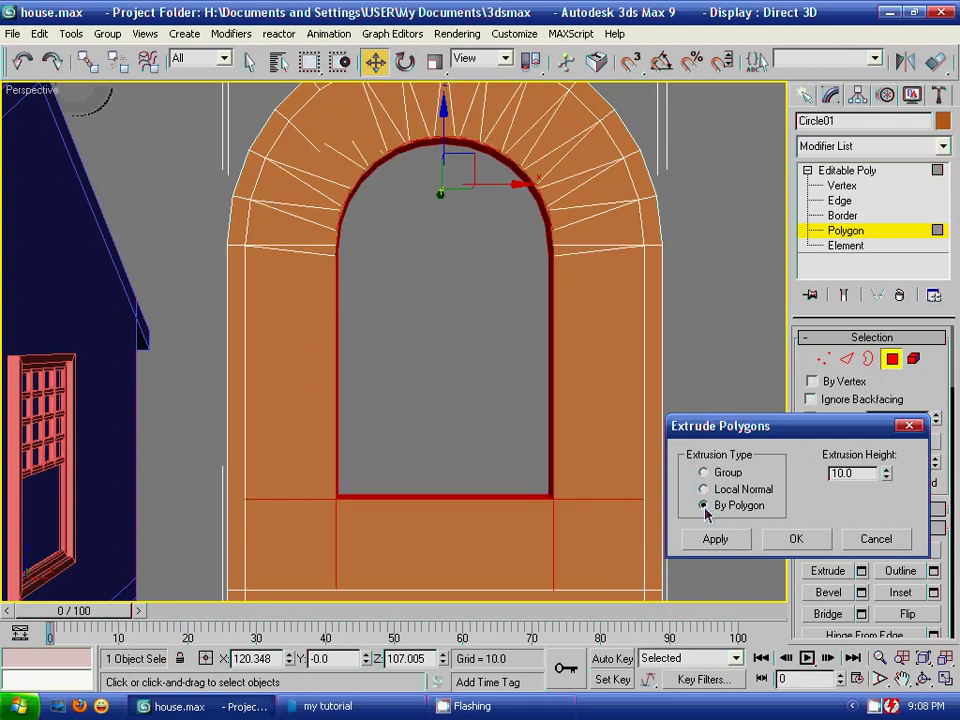
{"action": "middle_click_drag", "start_coordinate": [443, 246], "coordinate": [378, 355]}
{"action": "scroll", "coordinate": [378, 355], "scroll_direction": "down", "scroll_amount": 2}
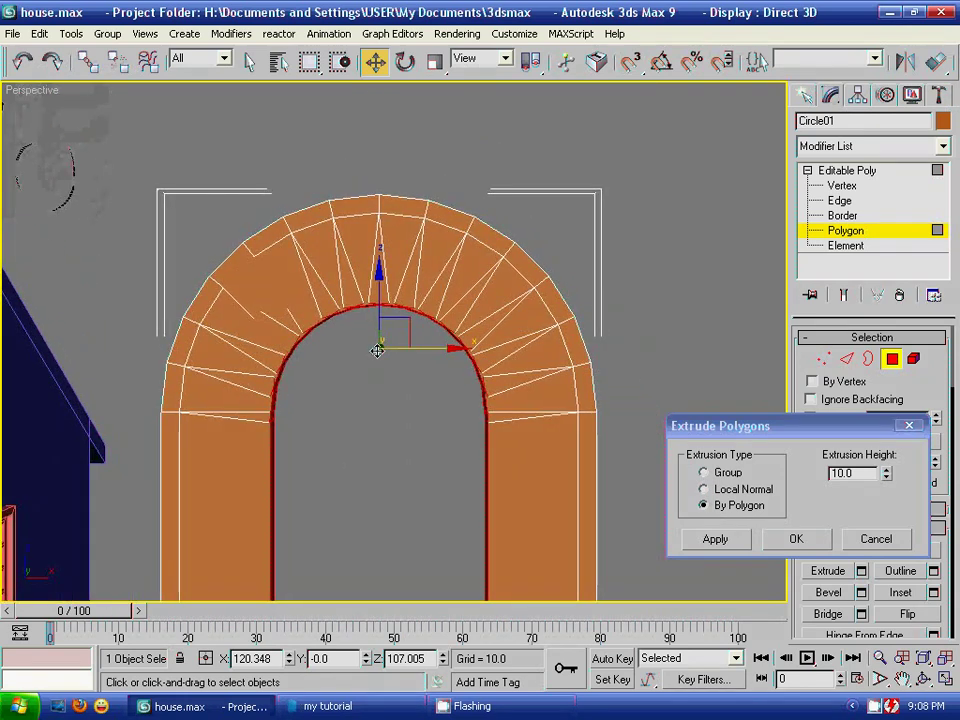
{"action": "scroll", "coordinate": [378, 355], "scroll_direction": "up", "scroll_amount": 2}
{"action": "left_click_drag", "start_coordinate": [887, 480], "coordinate": [891, 553]}
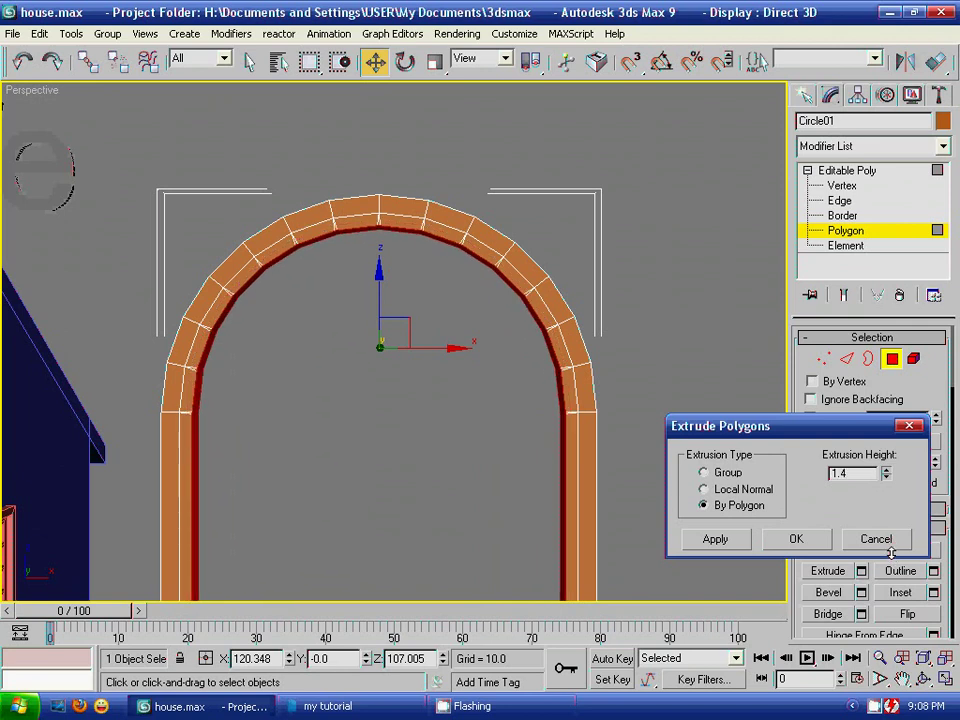
{"action": "scroll", "coordinate": [513, 428], "scroll_direction": "up", "scroll_amount": 3}
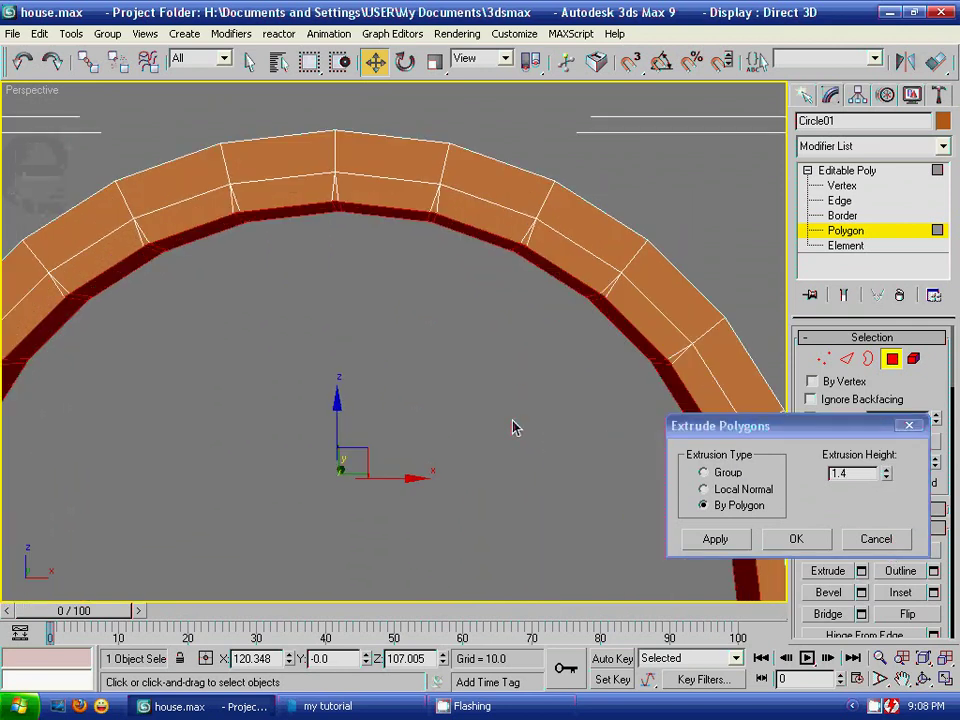
{"action": "mouse_move", "coordinate": [459, 404]}
{"action": "middle_mouse_down", "text": "alt"}
{"action": "mouse_move", "coordinate": [497, 414]}
{"action": "mouse_move", "coordinate": [546, 354]}
{"action": "mouse_move", "coordinate": [521, 371]}
{"action": "mouse_move", "coordinate": [547, 410]}
{"action": "mouse_move", "coordinate": [501, 437]}
{"action": "mouse_move", "coordinate": [490, 428]}
{"action": "mouse_move", "coordinate": [454, 437]}
{"action": "mouse_move", "coordinate": [515, 339]}
{"action": "mouse_move", "coordinate": [519, 514]}
{"action": "middle_mouse_up", "text": "alt"}
{"action": "left_click", "coordinate": [703, 489]}
{"action": "scroll", "coordinate": [514, 435], "scroll_direction": "down", "scroll_amount": 3}
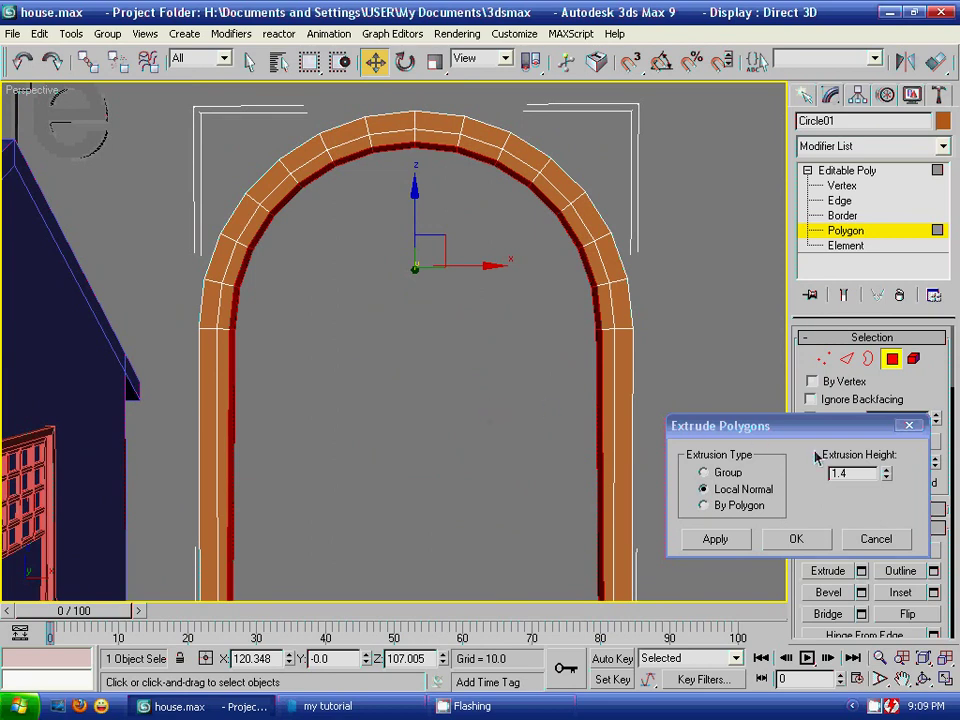
- Set the extrusion height to 1.0, apply it, and cancel the dialog
{"action": "mouse_move", "coordinate": [886, 478]}
{"action": "left_mouse_down"}
{"action": "mouse_move", "coordinate": [886, 487]}
{"action": "mouse_move", "coordinate": [833, 473]}
{"action": "left_mouse_up"}
{"action": "type", "text": "1"}
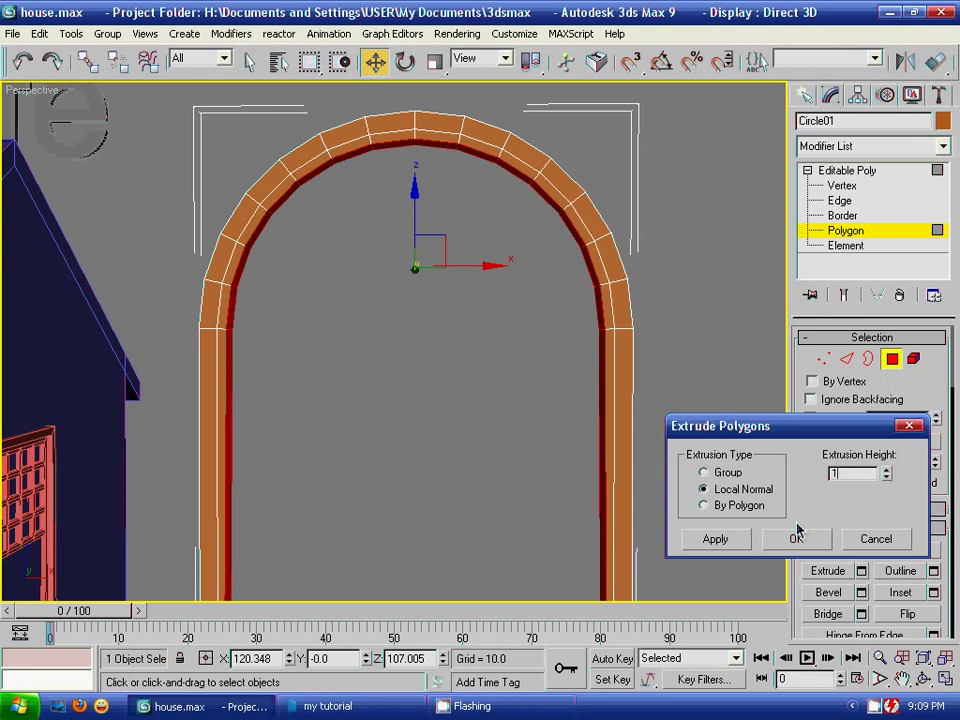
{"action": "key", "text": "Return"}
{"action": "left_click", "coordinate": [720, 540]}
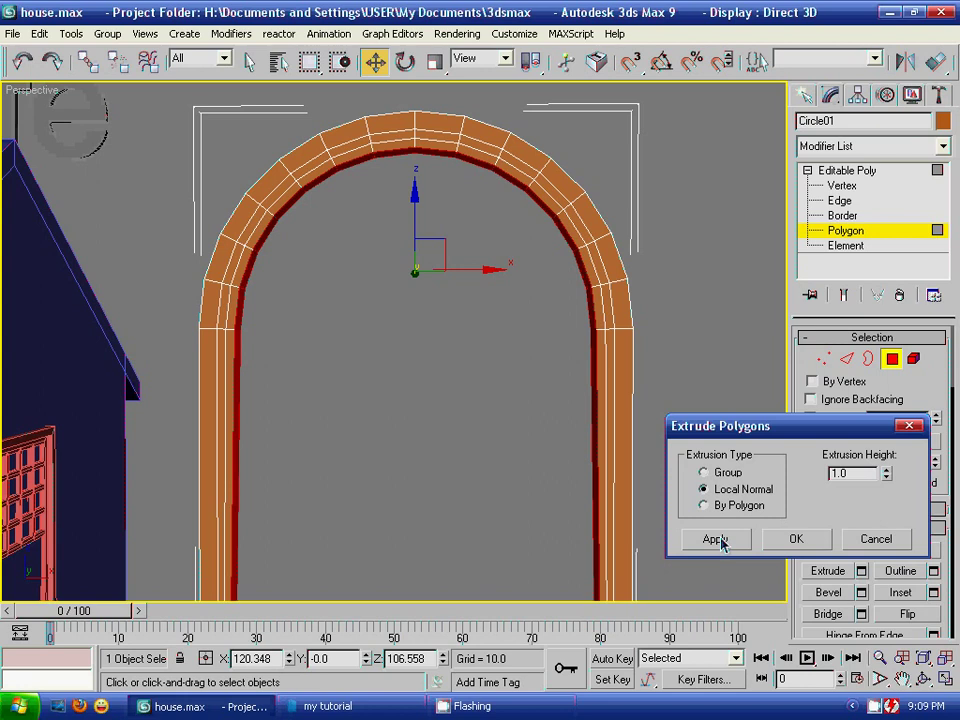
{"action": "left_click", "coordinate": [882, 541]}
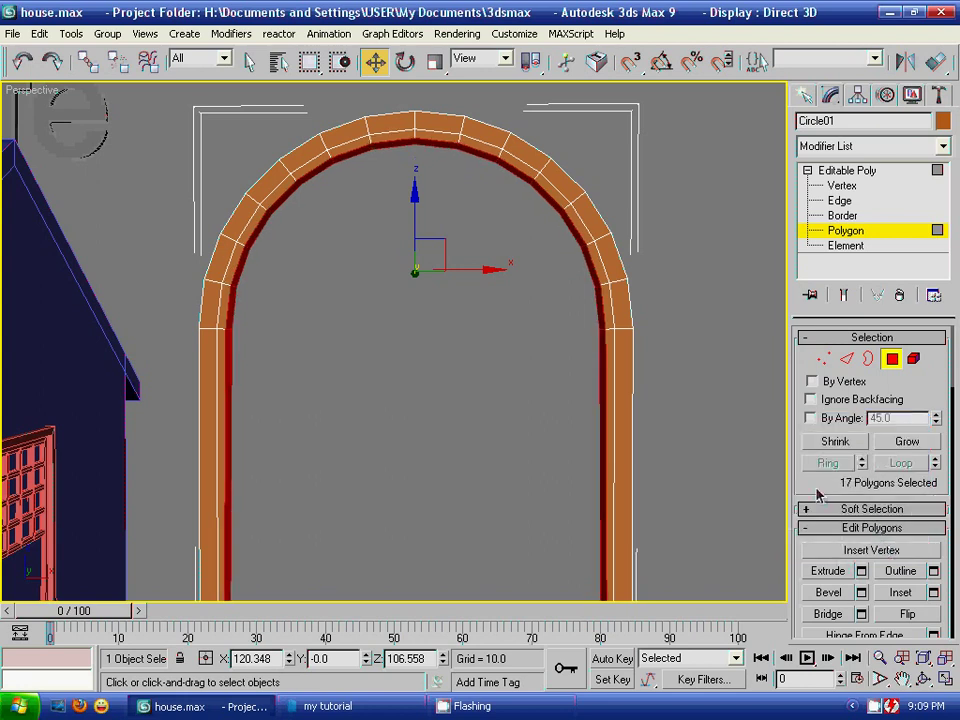
{"action": "scroll", "coordinate": [818, 494], "scroll_direction": "down", "scroll_amount": 2}
- Inset the selected arch faces with the default inset settings
{"action": "left_click", "coordinate": [933, 529]}
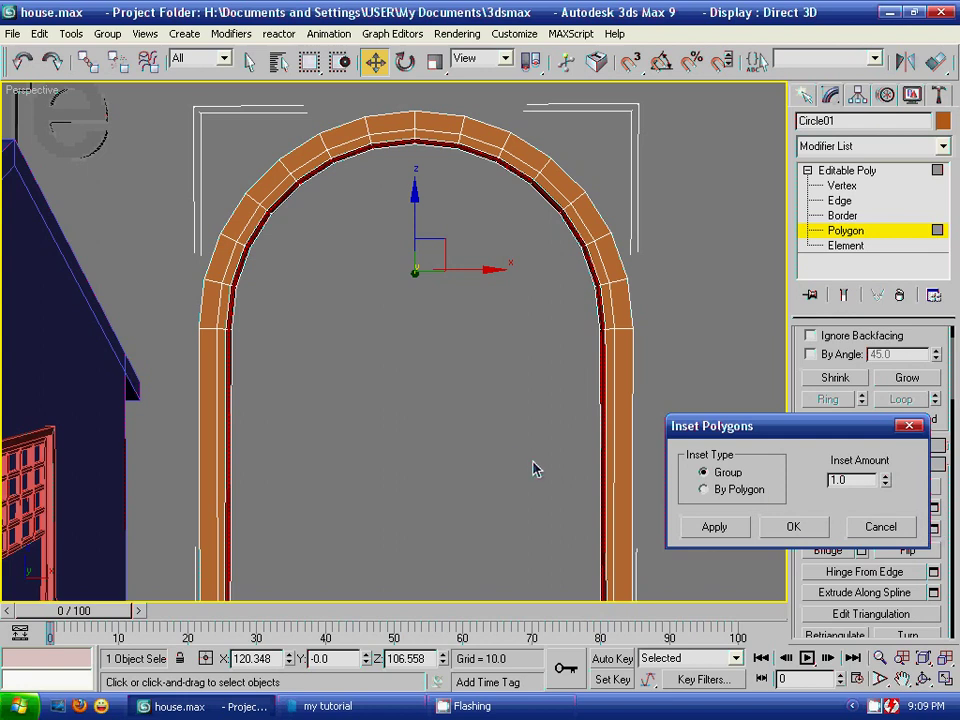
{"action": "middle_click_drag", "start_coordinate": [448, 497], "coordinate": [546, 441], "text": "alt"}
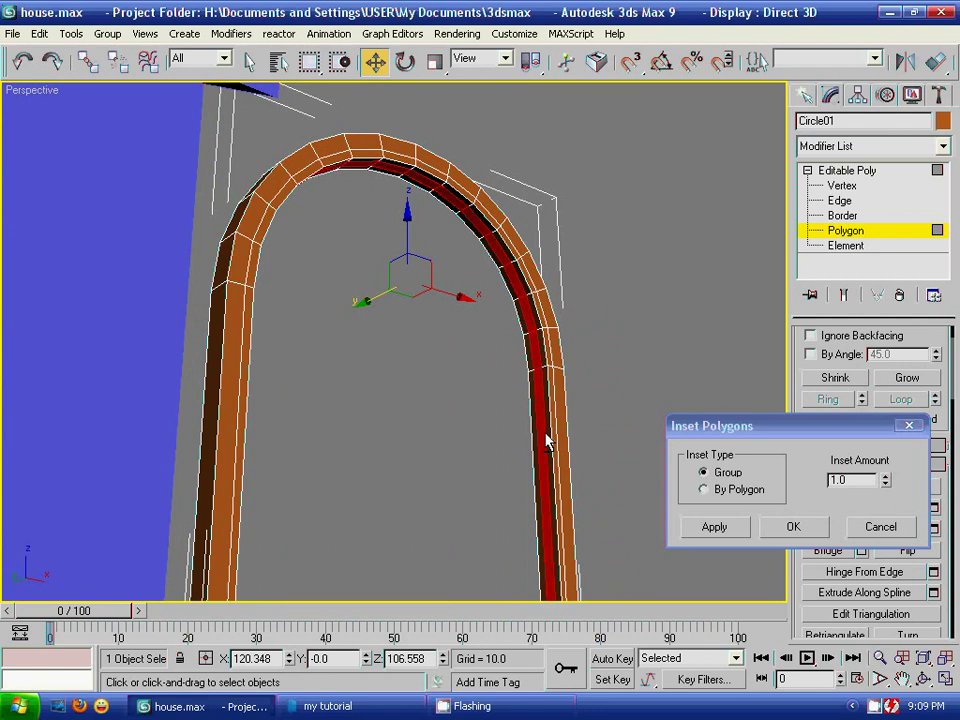
{"action": "left_click", "coordinate": [791, 527]}
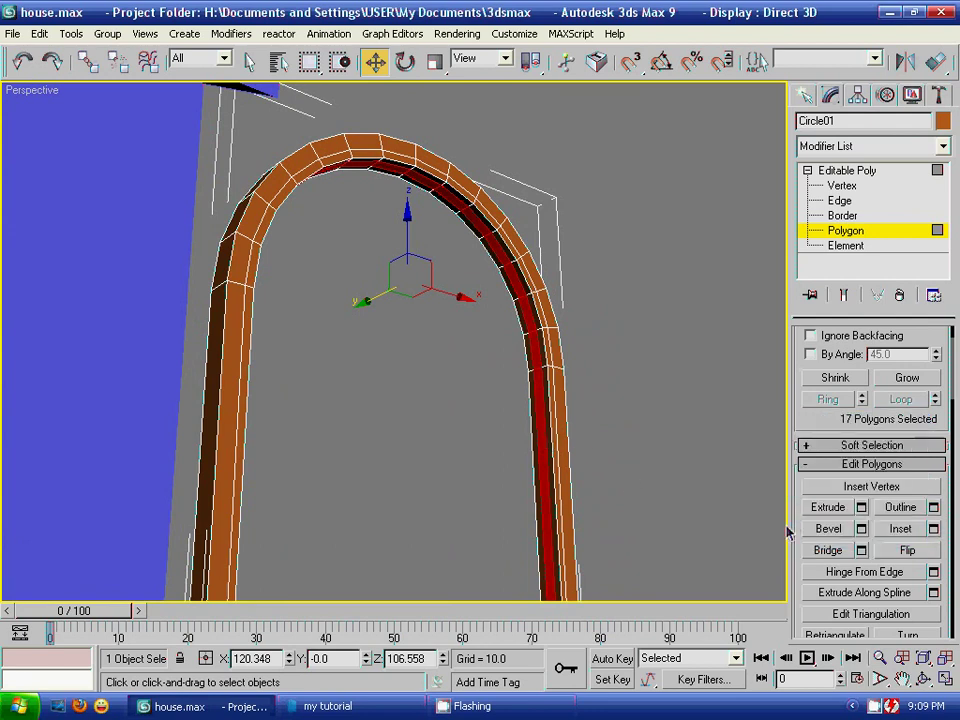
- Extrude the inset band outward by 1.0 along local normals
{"action": "left_click", "coordinate": [861, 507]}
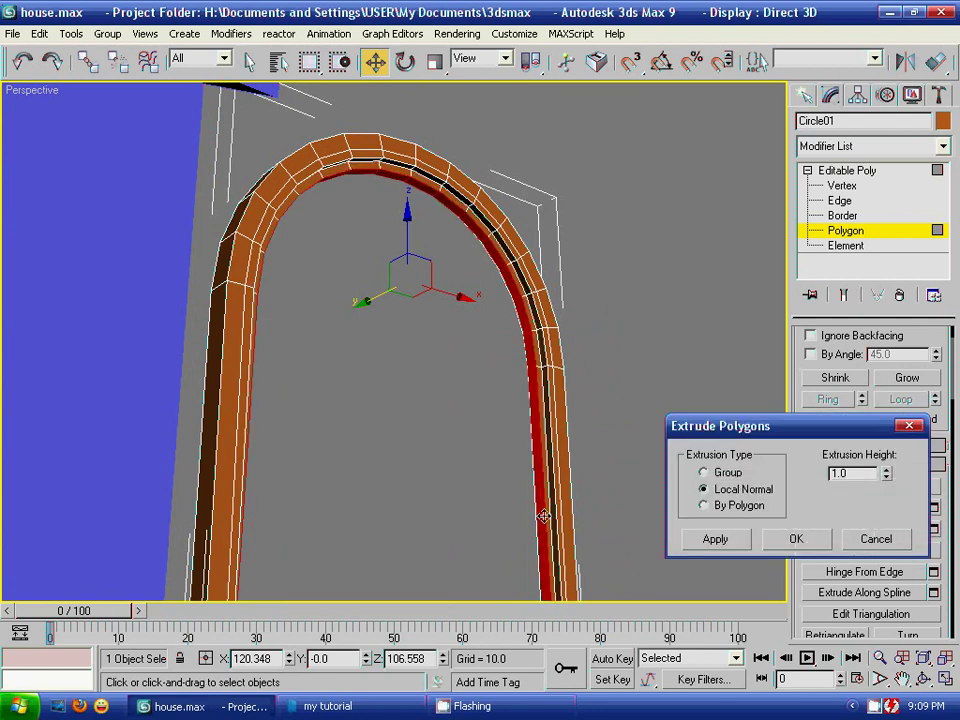
{"action": "mouse_move", "coordinate": [445, 367]}
{"action": "middle_mouse_down", "text": "alt"}
{"action": "mouse_move", "coordinate": [401, 401]}
{"action": "mouse_move", "coordinate": [306, 379]}
{"action": "mouse_move", "coordinate": [270, 401]}
{"action": "mouse_move", "coordinate": [292, 427]}
{"action": "mouse_move", "coordinate": [315, 407]}
{"action": "mouse_move", "coordinate": [300, 360]}
{"action": "mouse_move", "coordinate": [230, 373]}
{"action": "mouse_move", "coordinate": [317, 405]}
{"action": "mouse_move", "coordinate": [343, 429]}
{"action": "mouse_move", "coordinate": [401, 429]}
{"action": "mouse_move", "coordinate": [410, 391]}
{"action": "mouse_move", "coordinate": [279, 379]}
{"action": "mouse_move", "coordinate": [307, 391]}
{"action": "mouse_move", "coordinate": [281, 388]}
{"action": "mouse_move", "coordinate": [386, 407]}
{"action": "mouse_move", "coordinate": [366, 384]}
{"action": "middle_mouse_up", "text": "alt"}
{"action": "mouse_move", "coordinate": [394, 429]}
{"action": "middle_mouse_down", "text": "alt"}
{"action": "mouse_move", "coordinate": [476, 414]}
{"action": "mouse_move", "coordinate": [469, 422]}
{"action": "mouse_move", "coordinate": [454, 390]}
{"action": "mouse_move", "coordinate": [470, 396]}
{"action": "mouse_move", "coordinate": [514, 371]}
{"action": "mouse_move", "coordinate": [307, 358]}
{"action": "mouse_move", "coordinate": [321, 364]}
{"action": "middle_mouse_up", "text": "alt"}
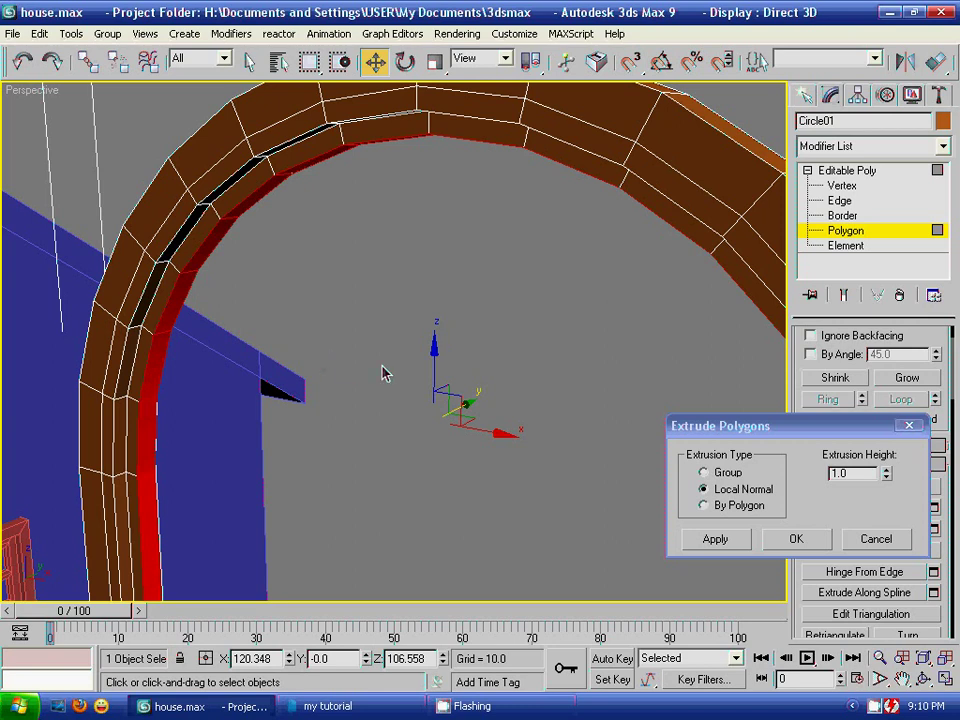
{"action": "left_click", "coordinate": [880, 540]}
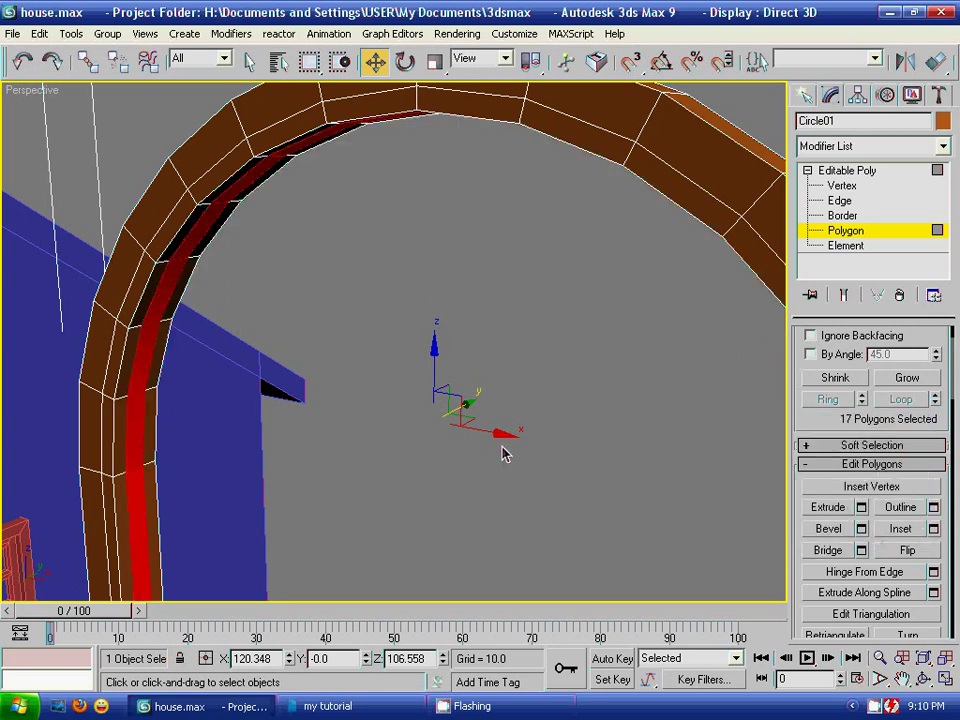
{"action": "left_click", "coordinate": [857, 513]}
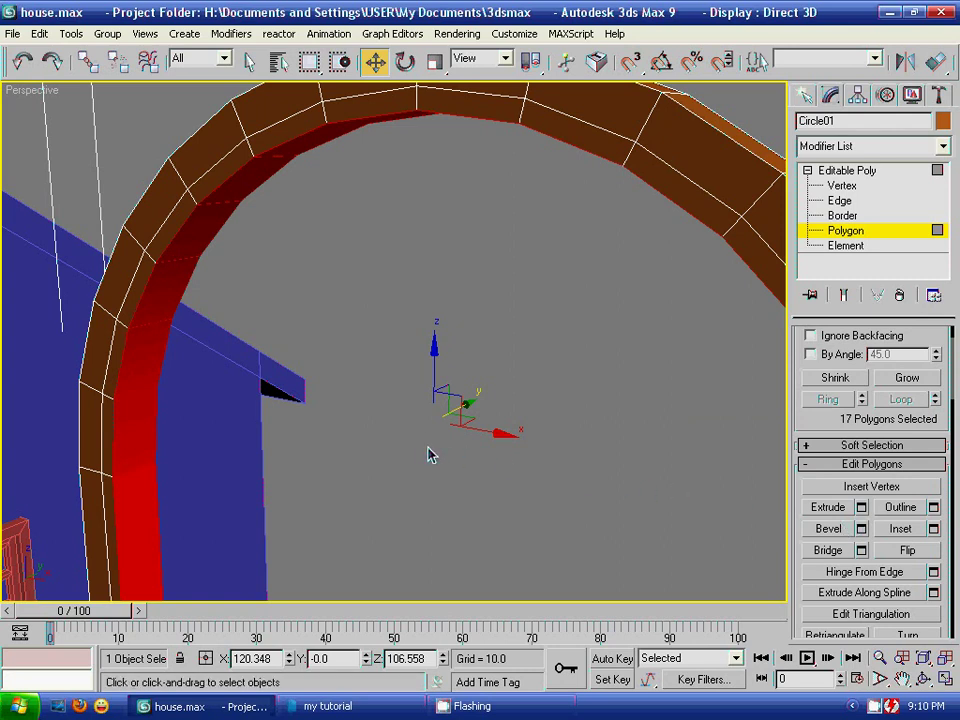
{"action": "left_click", "coordinate": [862, 508]}
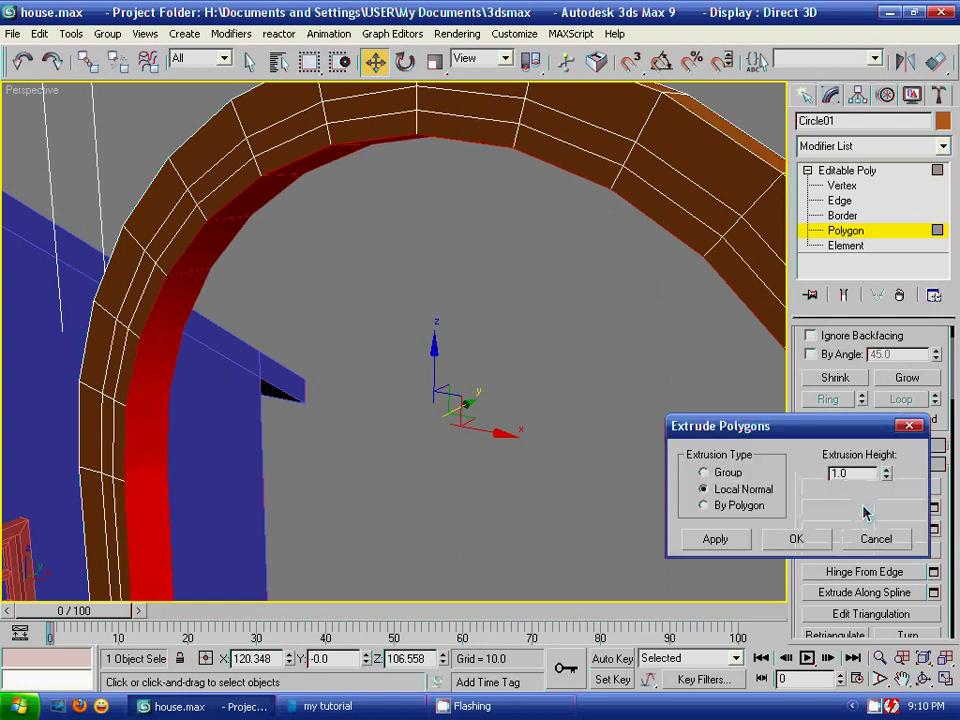
{"action": "left_click", "coordinate": [797, 541]}
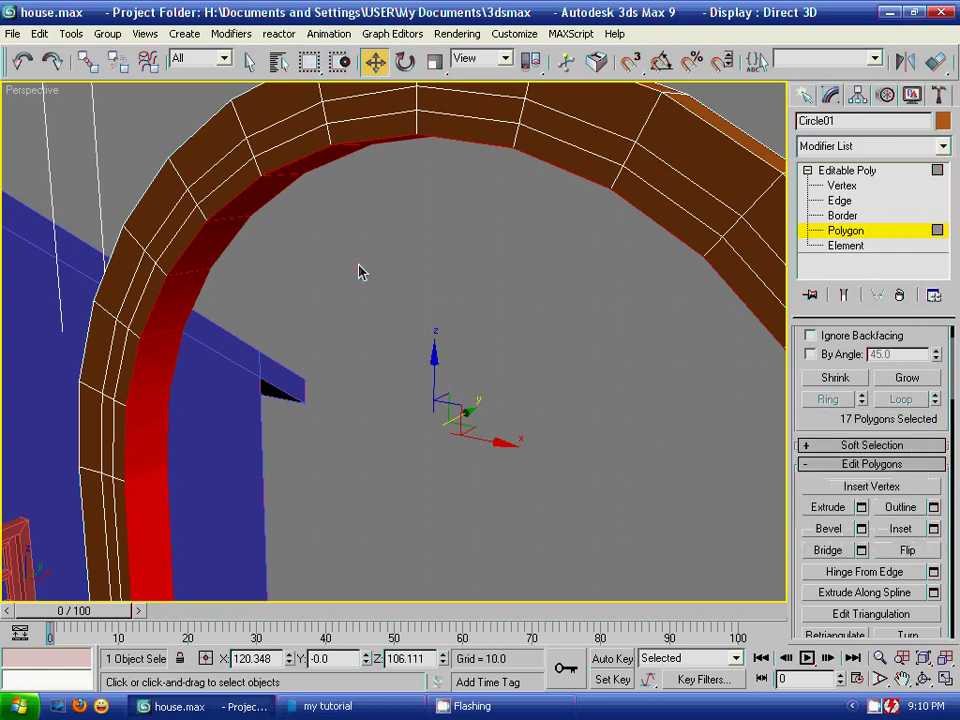
- Pick an edge at the arch top, grow it to a ring, and convert it to 17 faces
{"action": "left_click", "coordinate": [284, 133]}
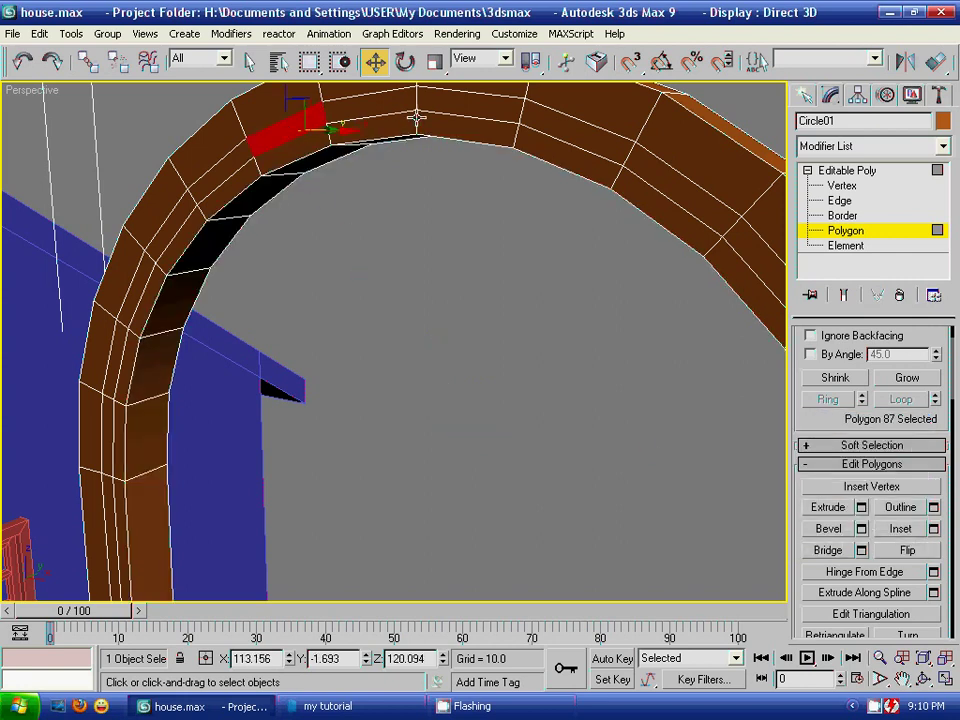
{"action": "left_click", "coordinate": [842, 215]}
{"action": "left_click", "coordinate": [840, 200]}
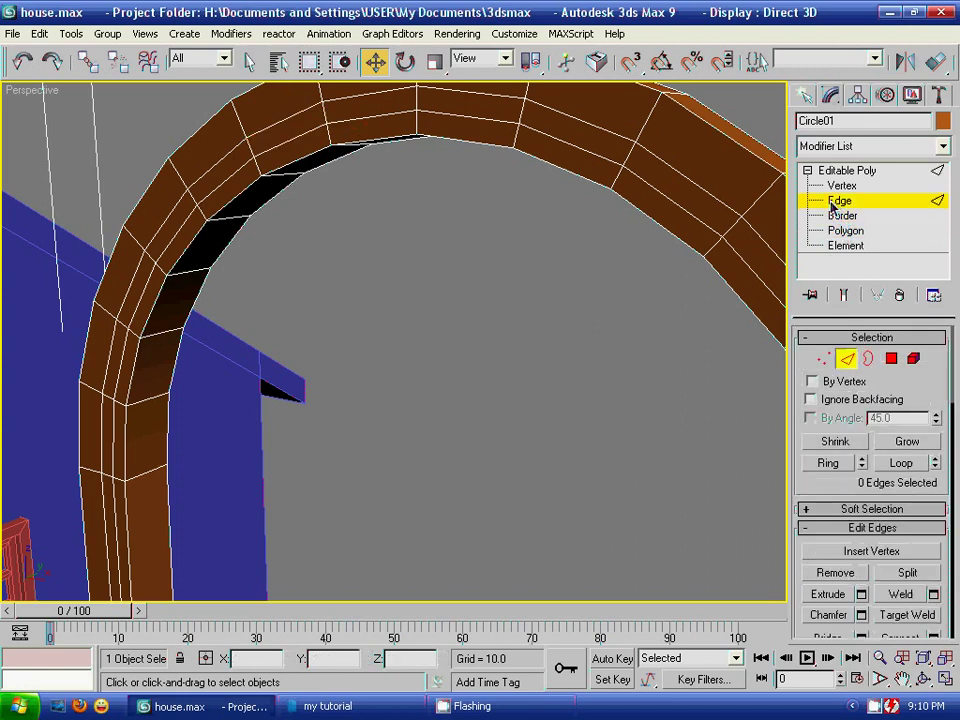
{"action": "left_click", "coordinate": [522, 118]}
{"action": "left_click", "coordinate": [826, 462]}
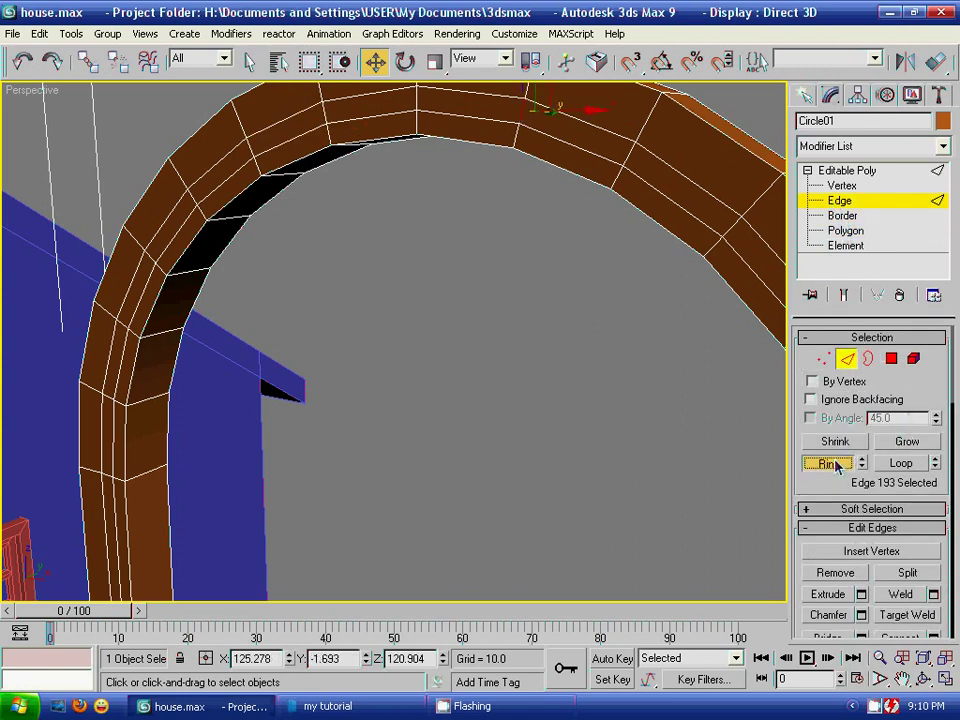
{"action": "mouse_move", "coordinate": [563, 415]}
{"action": "middle_mouse_down", "text": "alt"}
{"action": "mouse_move", "coordinate": [563, 333]}
{"action": "mouse_move", "coordinate": [568, 399]}
{"action": "mouse_move", "coordinate": [604, 420]}
{"action": "mouse_move", "coordinate": [581, 250]}
{"action": "mouse_move", "coordinate": [609, 251]}
{"action": "middle_mouse_up", "text": "alt"}
{"action": "mouse_move", "coordinate": [631, 348]}
{"action": "middle_mouse_down", "text": "alt"}
{"action": "mouse_move", "coordinate": [474, 369]}
{"action": "mouse_move", "coordinate": [515, 338]}
{"action": "mouse_move", "coordinate": [508, 344]}
{"action": "middle_mouse_up", "text": "alt"}
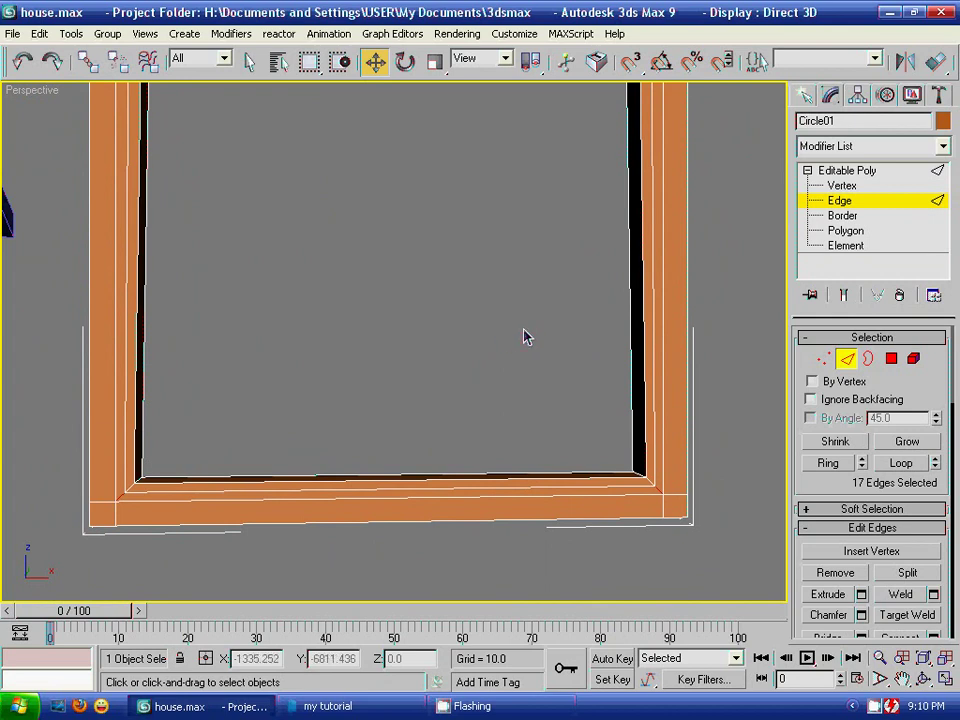
{"action": "left_click", "coordinate": [891, 358]}
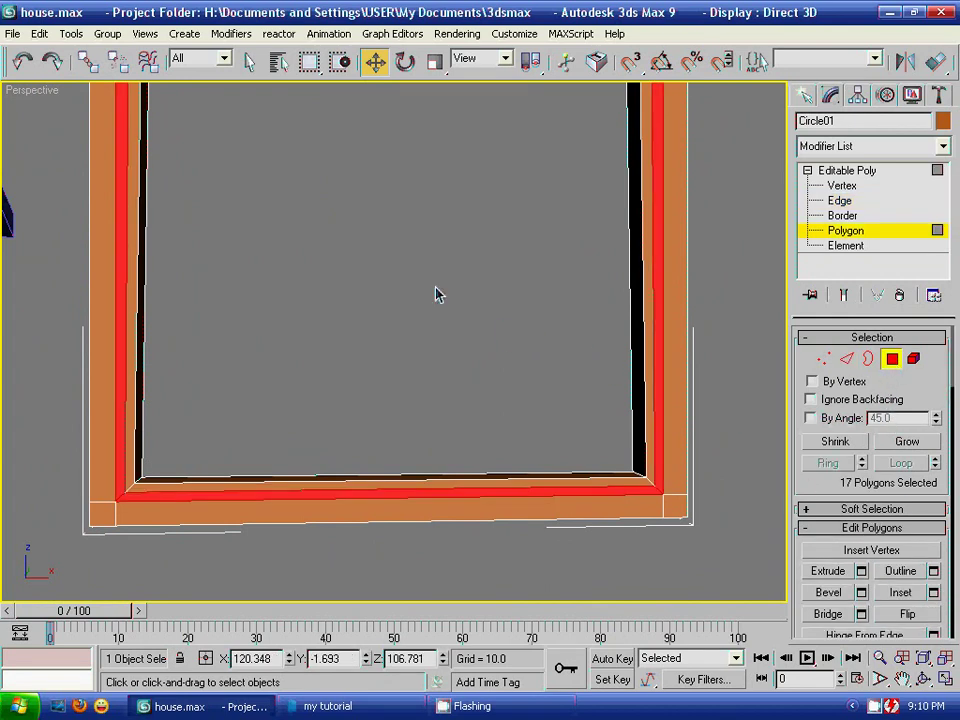
- Extrude the 17-face arch band inward with height -0.69 to form a groove
{"action": "middle_click_drag", "start_coordinate": [435, 295], "coordinate": [401, 450]}
{"action": "middle_click_drag", "start_coordinate": [413, 317], "coordinate": [413, 422]}
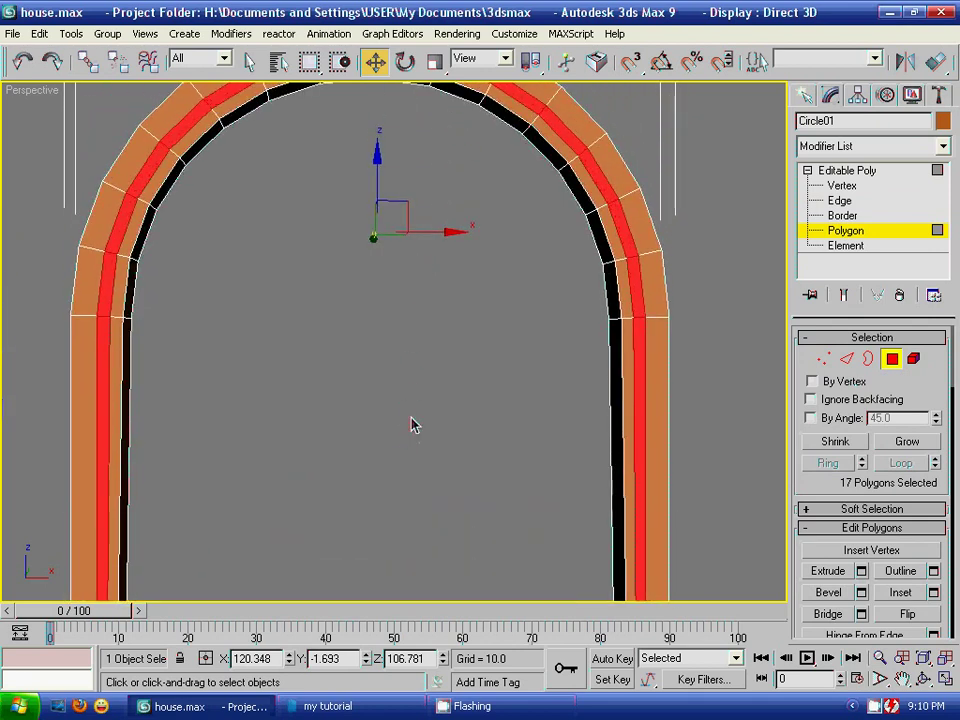
{"action": "left_click", "coordinate": [861, 571]}
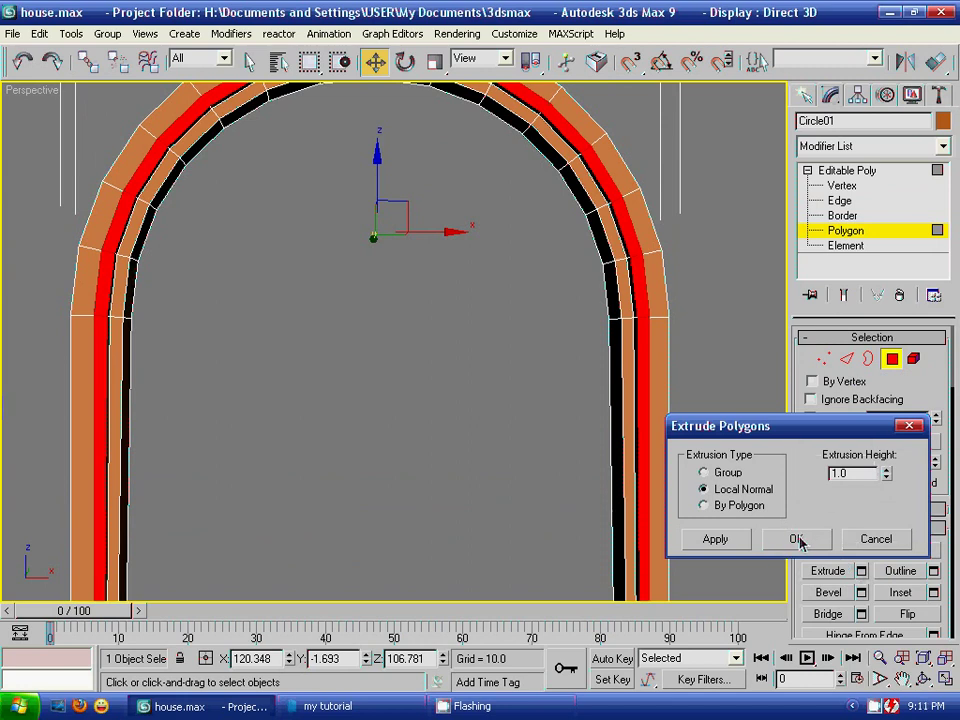
{"action": "left_click_drag", "start_coordinate": [886, 484], "coordinate": [890, 600]}
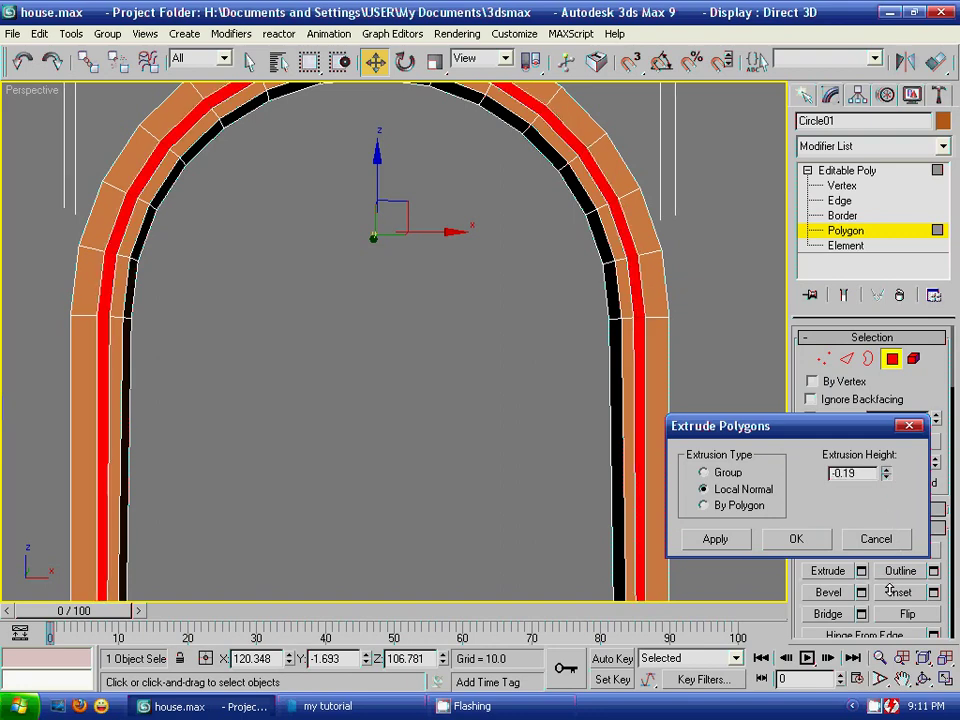
{"action": "mouse_move", "coordinate": [510, 284]}
{"action": "middle_mouse_down", "text": "alt"}
{"action": "mouse_move", "coordinate": [624, 359]}
{"action": "mouse_move", "coordinate": [570, 360]}
{"action": "middle_mouse_up", "text": "alt"}
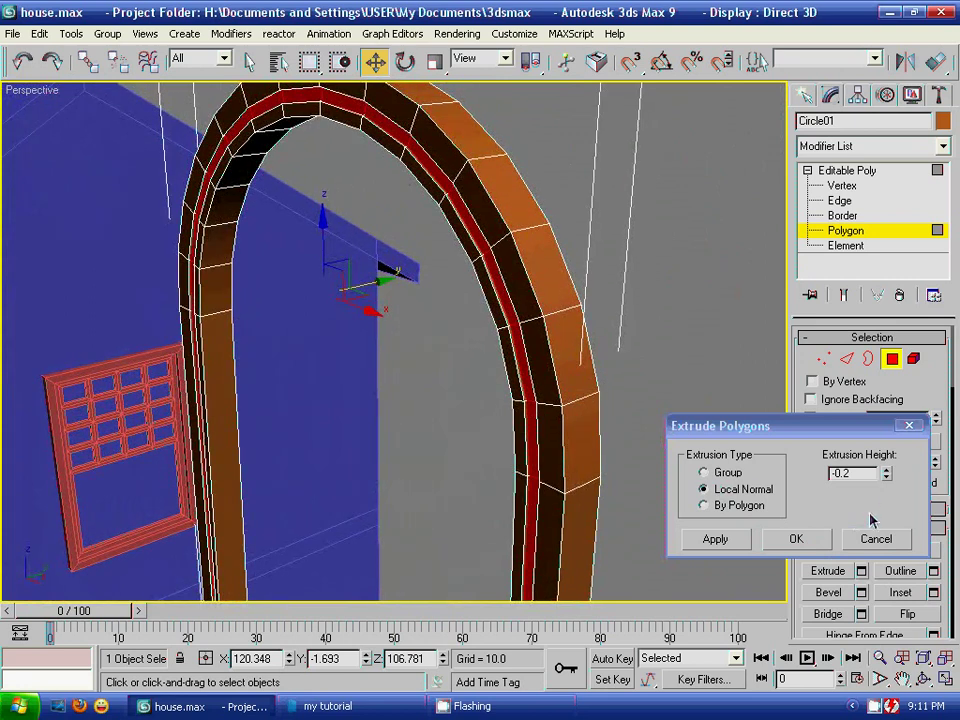
{"action": "left_click_drag", "start_coordinate": [886, 484], "coordinate": [887, 525]}
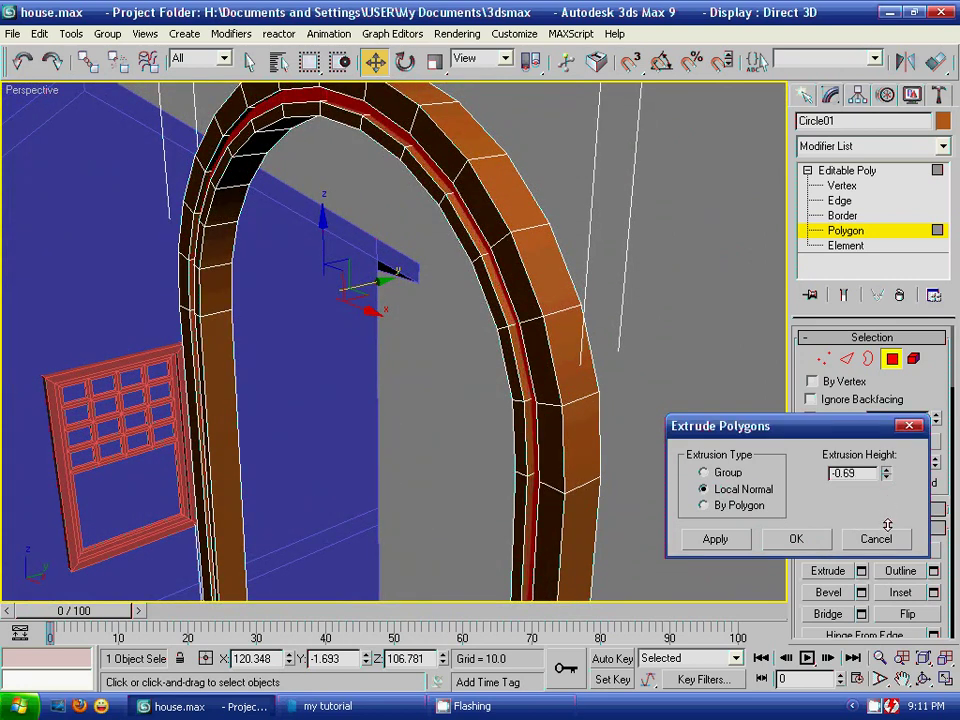
{"action": "left_click", "coordinate": [796, 539]}
{"action": "mouse_move", "coordinate": [660, 508]}
{"action": "middle_mouse_down", "text": "alt"}
{"action": "mouse_move", "coordinate": [571, 452]}
{"action": "mouse_move", "coordinate": [649, 443]}
{"action": "mouse_move", "coordinate": [658, 452]}
{"action": "middle_mouse_up", "text": "alt"}
{"action": "mouse_move", "coordinate": [687, 400]}
{"action": "middle_mouse_down", "text": "alt"}
{"action": "mouse_move", "coordinate": [628, 401]}
{"action": "mouse_move", "coordinate": [681, 379]}
{"action": "mouse_move", "coordinate": [687, 344]}
{"action": "mouse_move", "coordinate": [585, 347]}
{"action": "mouse_move", "coordinate": [471, 369]}
{"action": "mouse_move", "coordinate": [714, 369]}
{"action": "mouse_move", "coordinate": [525, 381]}
{"action": "mouse_move", "coordinate": [429, 407]}
{"action": "mouse_move", "coordinate": [452, 363]}
{"action": "mouse_move", "coordinate": [465, 360]}
{"action": "mouse_move", "coordinate": [444, 386]}
{"action": "mouse_move", "coordinate": [458, 392]}
{"action": "middle_mouse_up", "text": "alt"}
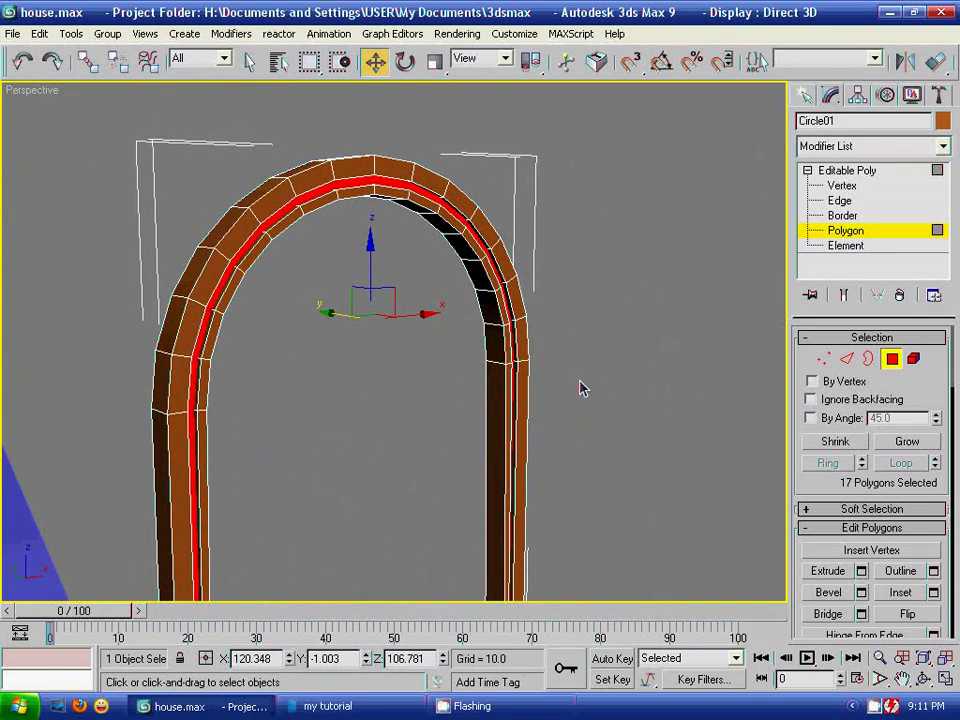
- Undo the band shift, then add an arch-top edge and grow it to a 34-edge ring
{"action": "key", "text": "ctrl+z"}
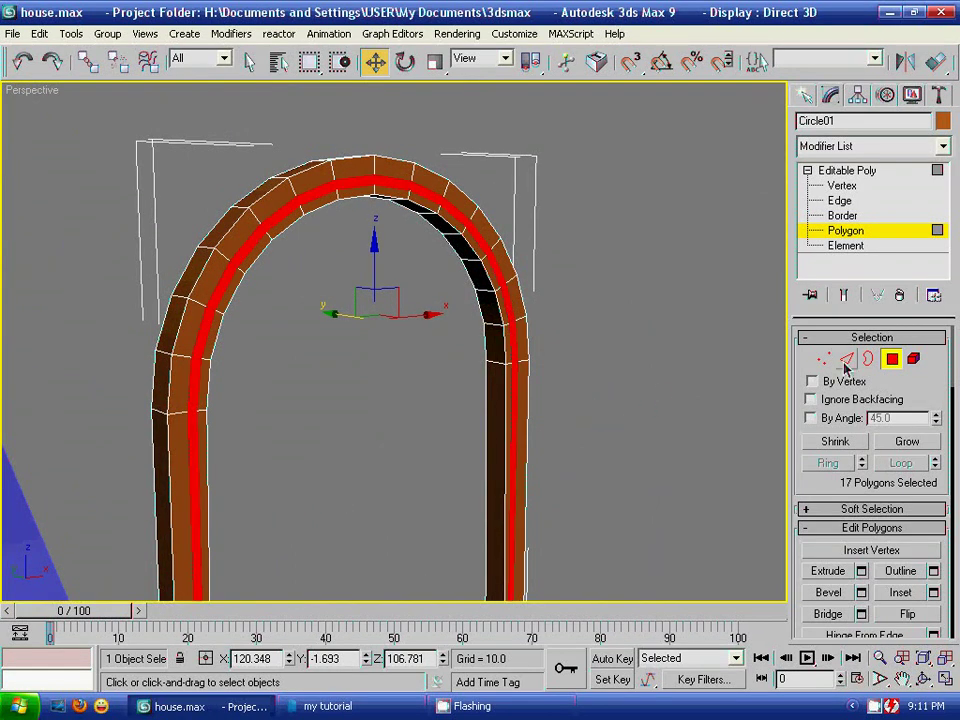
{"action": "left_click", "coordinate": [846, 358]}
{"action": "mouse_move", "coordinate": [663, 427]}
{"action": "middle_mouse_down", "text": "alt"}
{"action": "mouse_move", "coordinate": [444, 381]}
{"action": "mouse_move", "coordinate": [296, 371]}
{"action": "mouse_move", "coordinate": [320, 371]}
{"action": "middle_mouse_up", "text": "alt"}
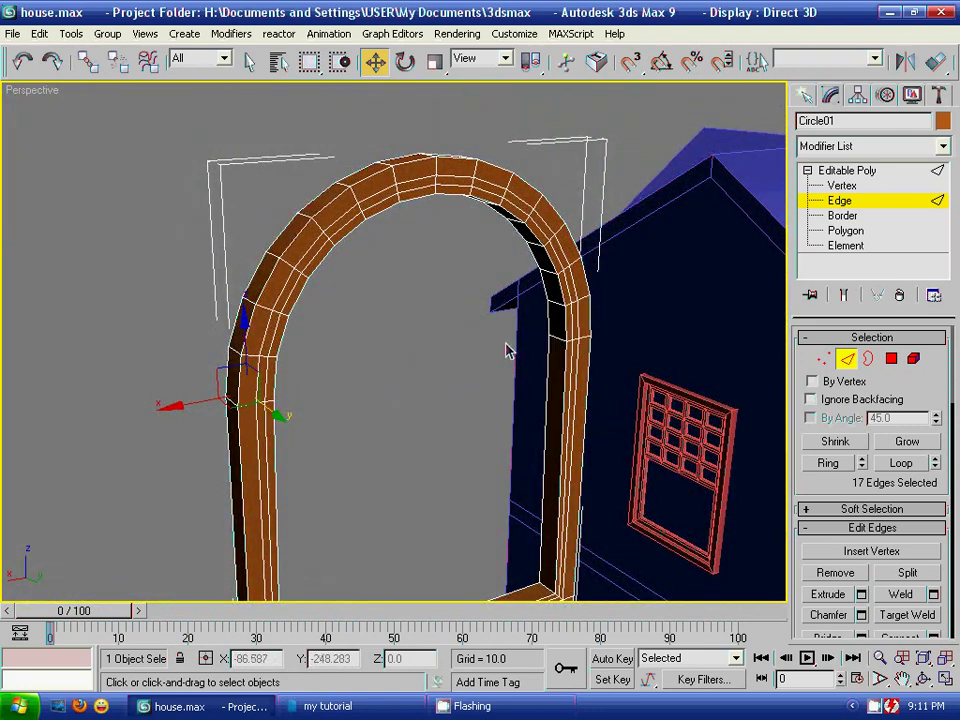
{"action": "left_click", "coordinate": [327, 236], "text": "ctrl"}
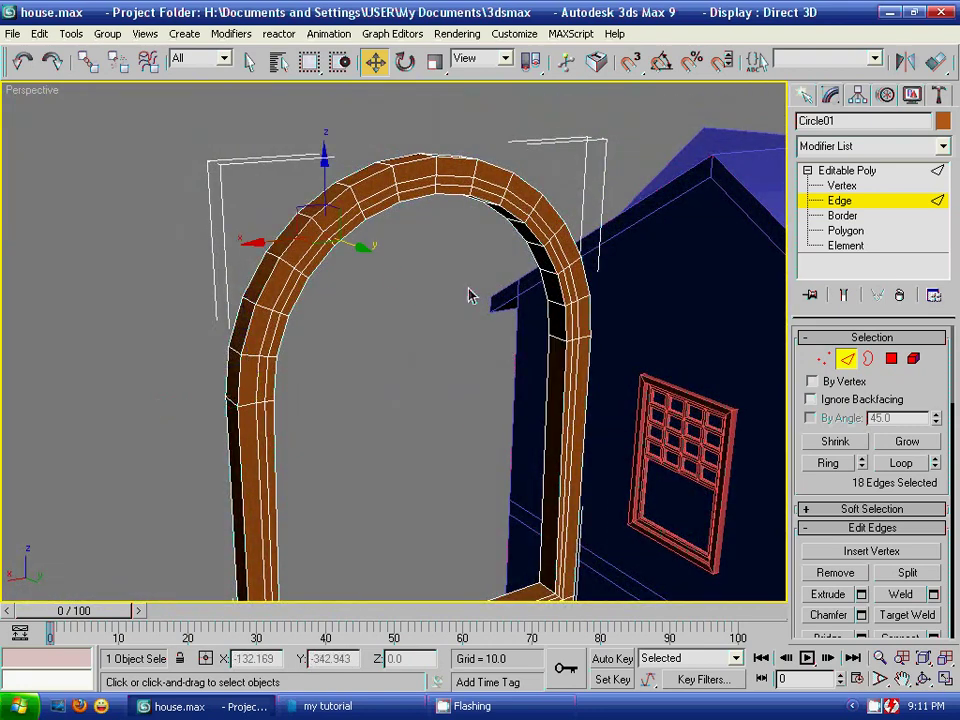
{"action": "left_click", "coordinate": [828, 462]}
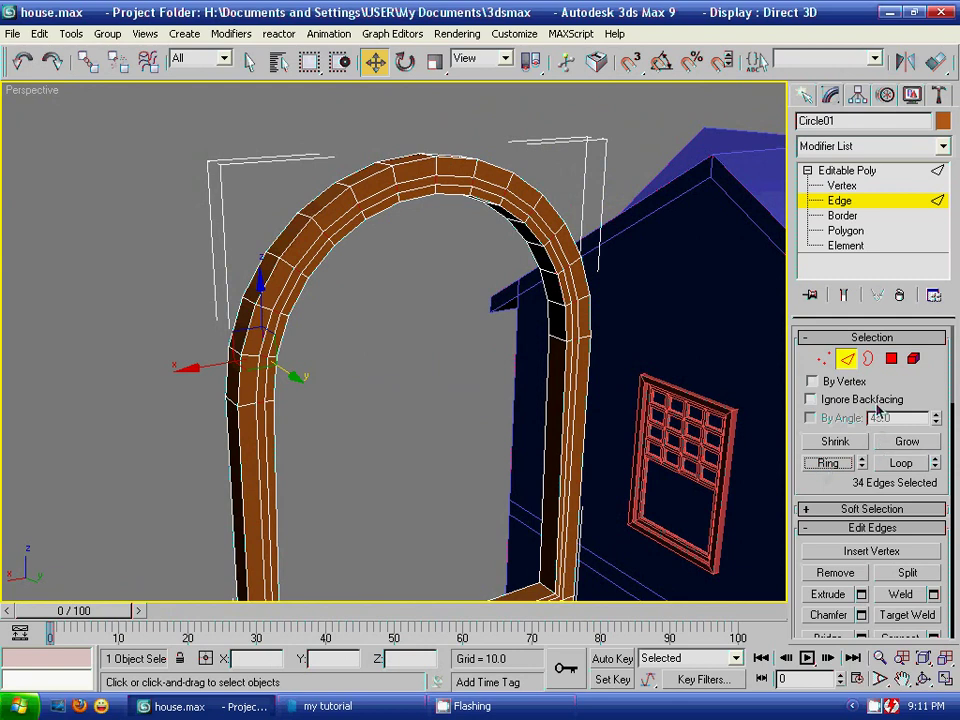
- Convert the 34 ring edges to faces, extrude them by -0.69, and deselect
{"action": "left_click", "coordinate": [890, 360], "text": "ctrl"}
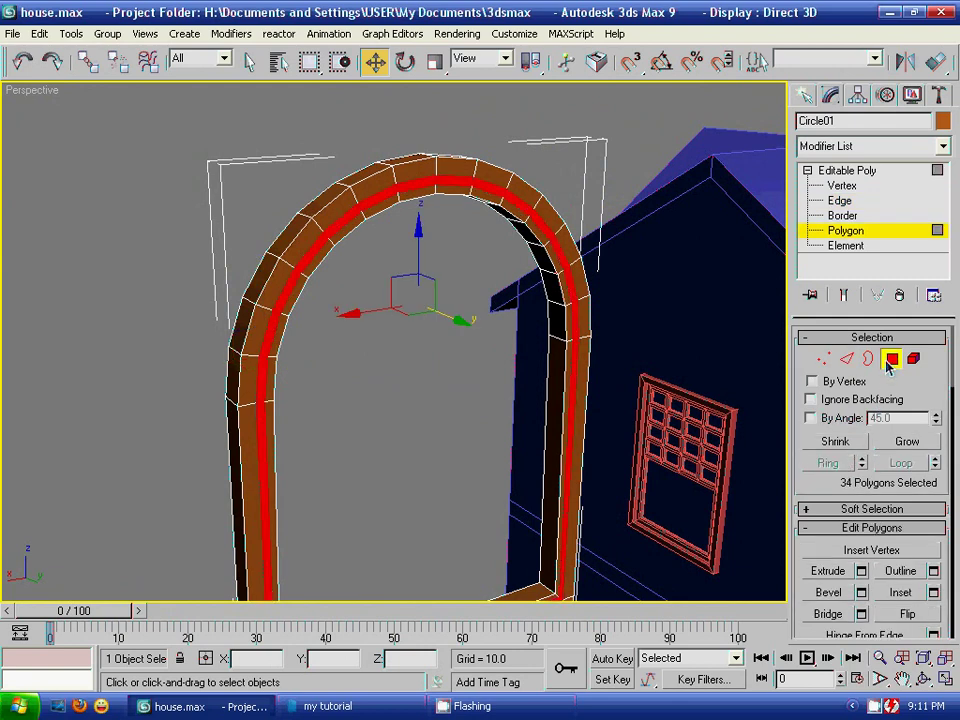
{"action": "left_click", "coordinate": [861, 570]}
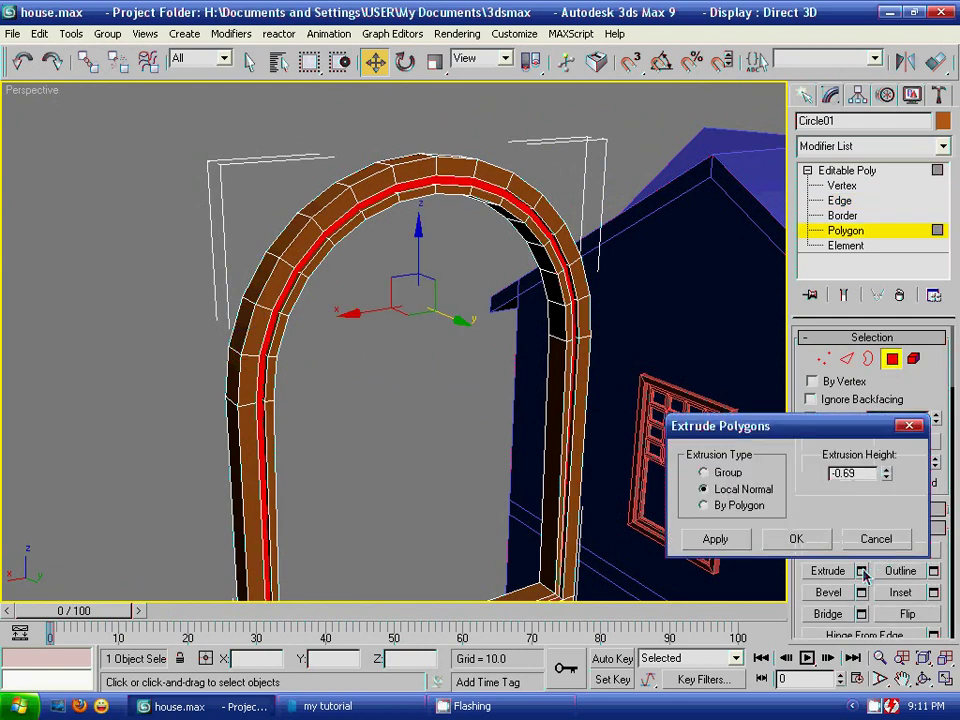
{"action": "left_click", "coordinate": [797, 540]}
{"action": "left_click", "coordinate": [186, 260]}
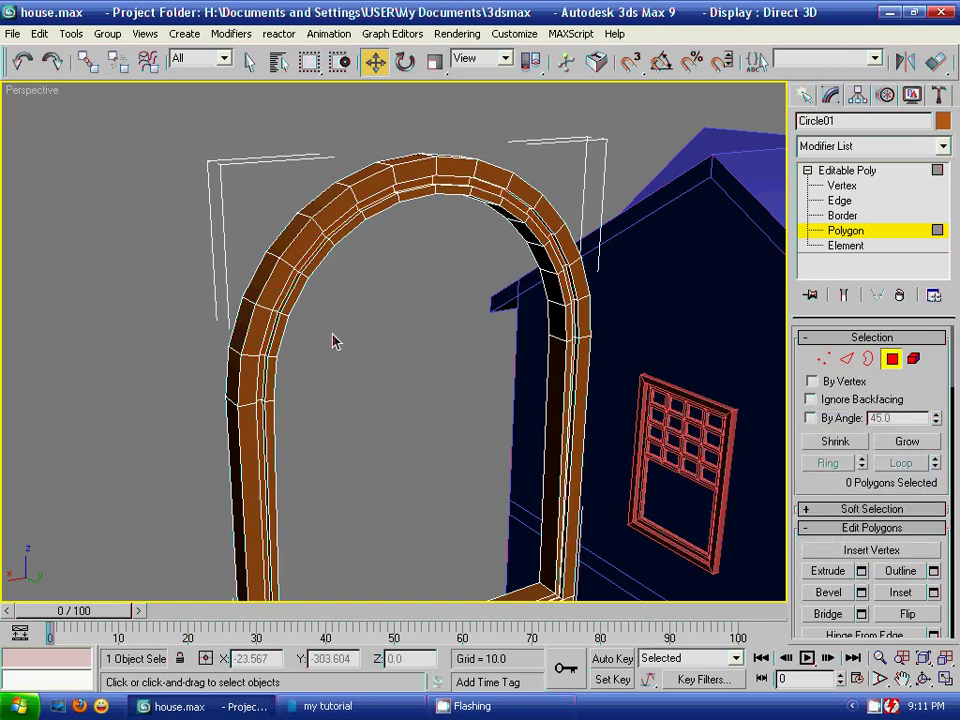
{"action": "mouse_move", "coordinate": [157, 332]}
{"action": "middle_mouse_down", "text": "alt"}
{"action": "mouse_move", "coordinate": [424, 339]}
{"action": "mouse_move", "coordinate": [448, 313]}
{"action": "mouse_move", "coordinate": [435, 317]}
{"action": "middle_mouse_up", "text": "alt"}
{"action": "scroll", "coordinate": [435, 343], "scroll_direction": "up", "scroll_amount": 3}
{"action": "scroll", "coordinate": [420, 399], "scroll_direction": "down", "scroll_amount": 1}
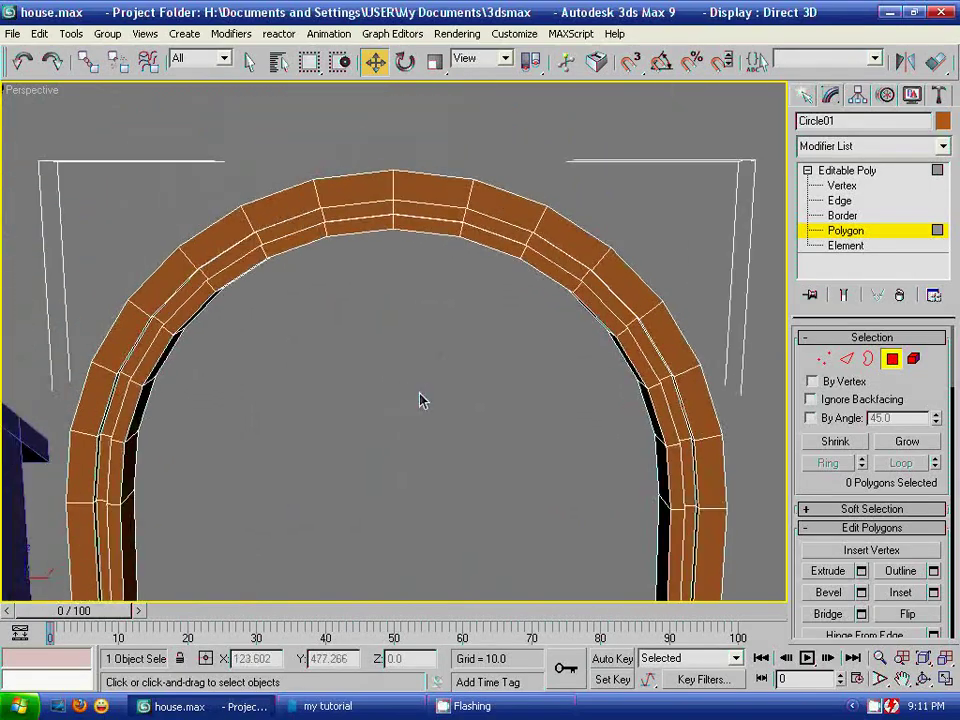
{"action": "scroll", "coordinate": [420, 399], "scroll_direction": "up", "scroll_amount": 2}
{"action": "scroll", "coordinate": [421, 429], "scroll_direction": "up", "scroll_amount": 2}
{"action": "mouse_move", "coordinate": [421, 429]}
{"action": "middle_mouse_down", "text": "alt"}
{"action": "mouse_move", "coordinate": [407, 364]}
{"action": "mouse_move", "coordinate": [364, 354]}
{"action": "mouse_move", "coordinate": [332, 396]}
{"action": "mouse_move", "coordinate": [272, 407]}
{"action": "mouse_move", "coordinate": [349, 407]}
{"action": "mouse_move", "coordinate": [388, 291]}
{"action": "middle_mouse_up", "text": "alt"}
- Select the inner face strip around the arch via an edge ring converted to polygons
{"action": "left_click", "coordinate": [249, 231]}
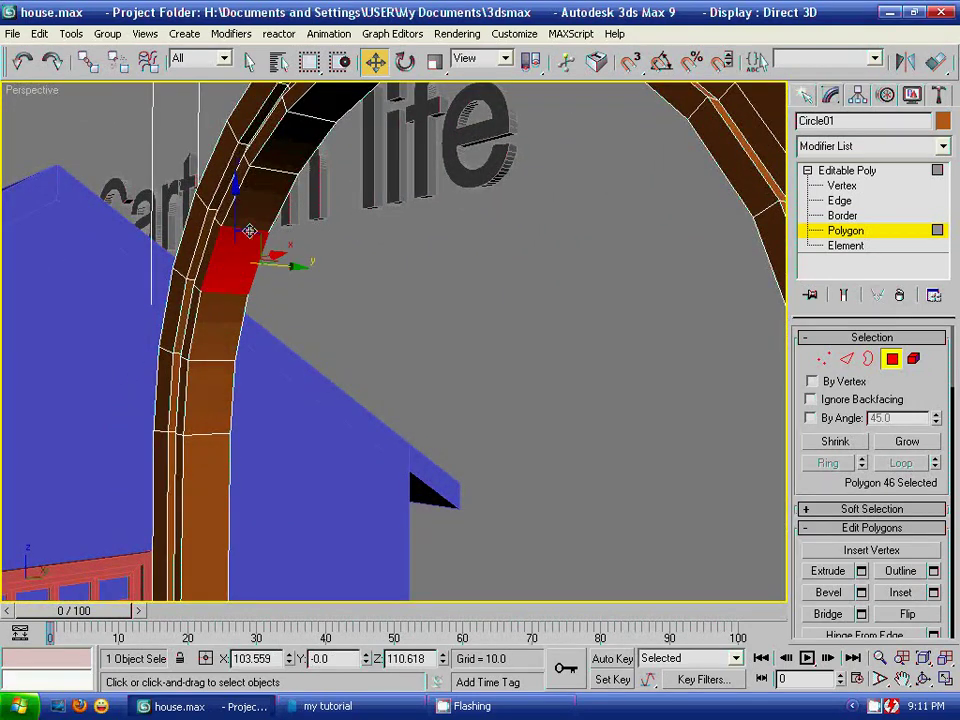
{"action": "left_click", "coordinate": [846, 358]}
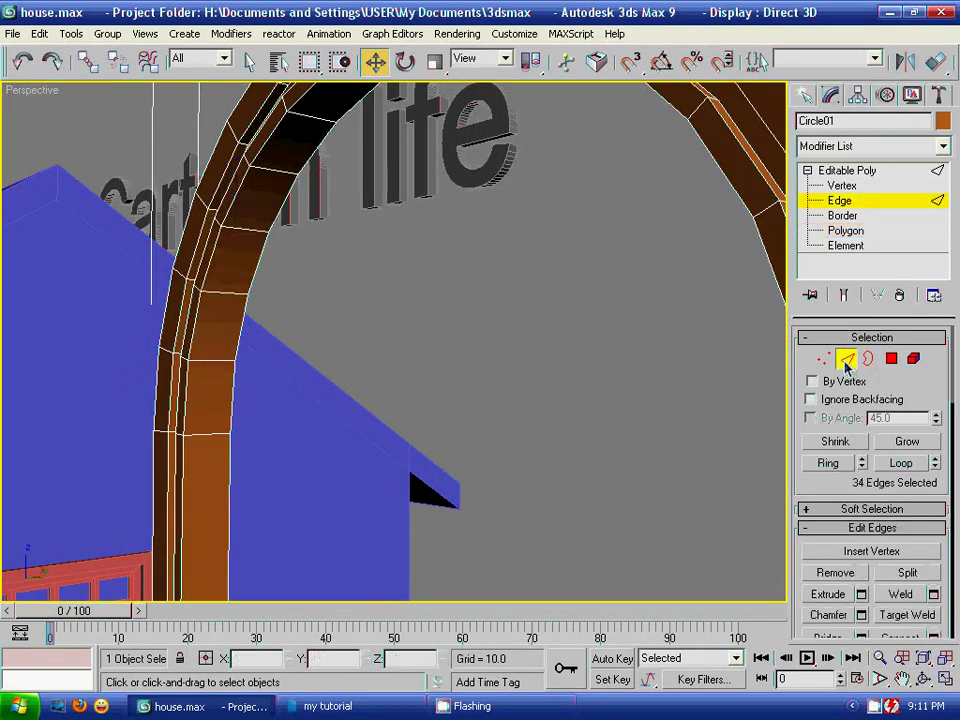
{"action": "left_click", "coordinate": [239, 229]}
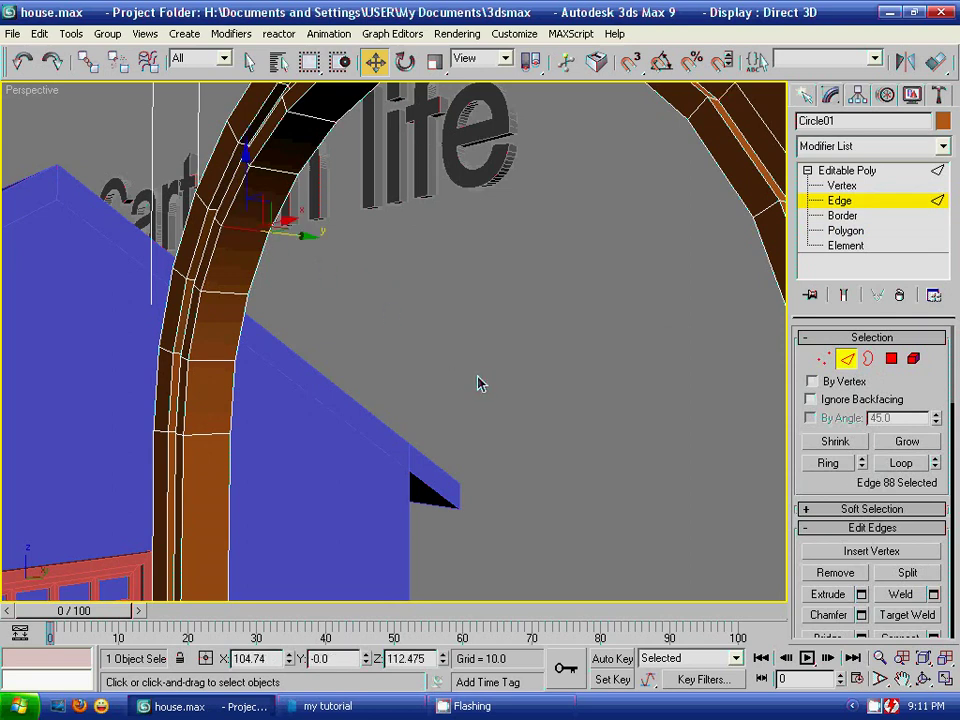
{"action": "scroll", "coordinate": [482, 385], "scroll_direction": "up", "scroll_amount": 2}
{"action": "scroll", "coordinate": [360, 377], "scroll_direction": "up", "scroll_amount": 2}
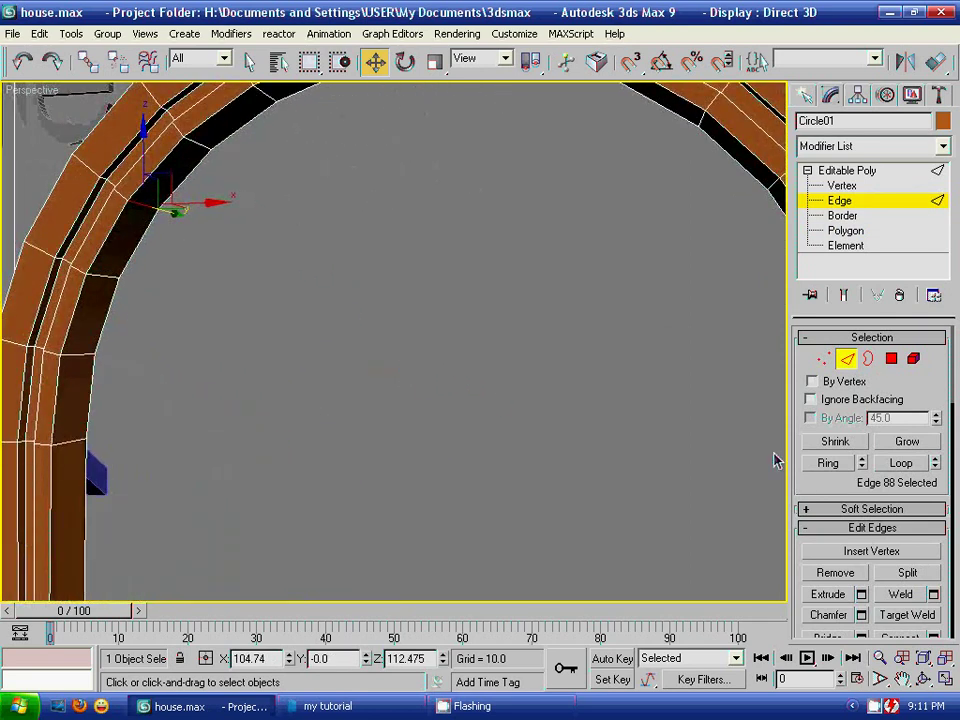
{"action": "left_click", "coordinate": [829, 464]}
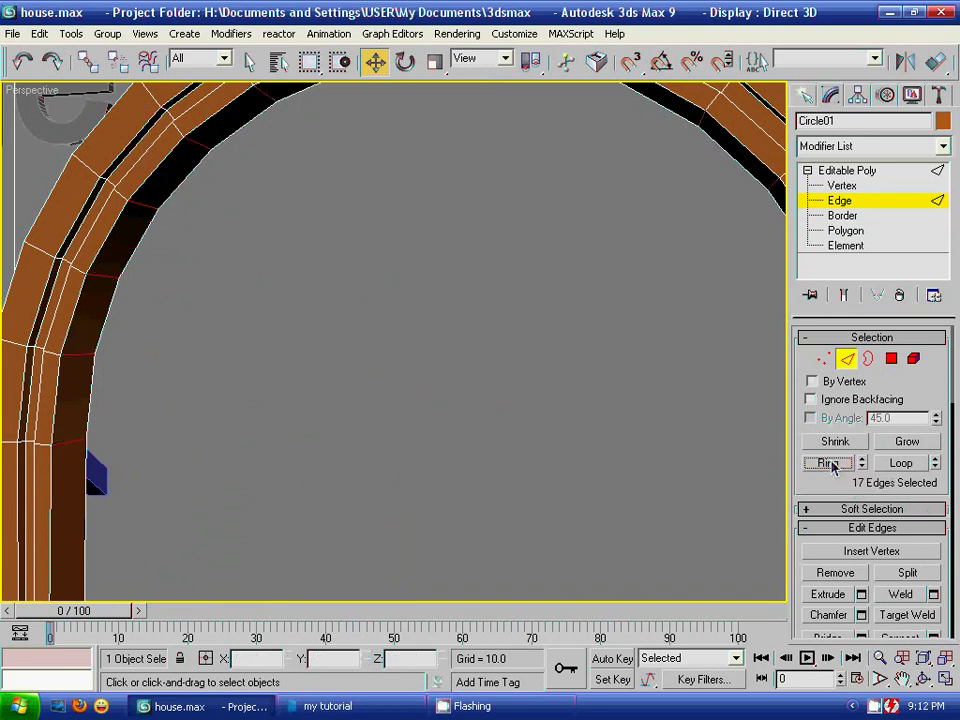
{"action": "left_click", "coordinate": [892, 360], "text": "ctrl"}
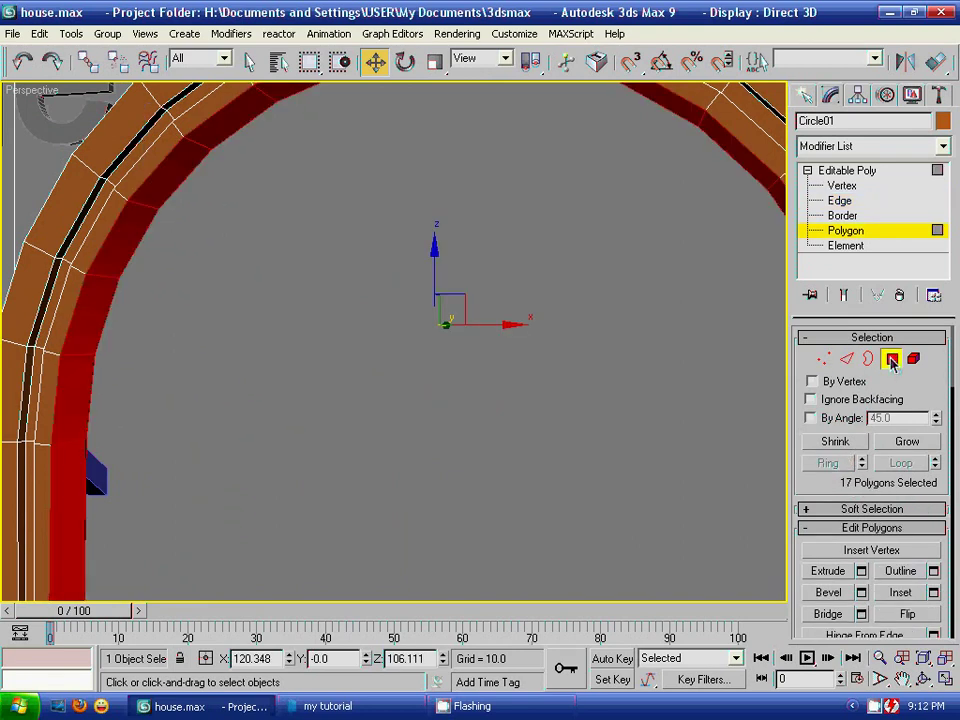
{"action": "scroll", "coordinate": [620, 490], "scroll_direction": "down", "scroll_amount": 1}
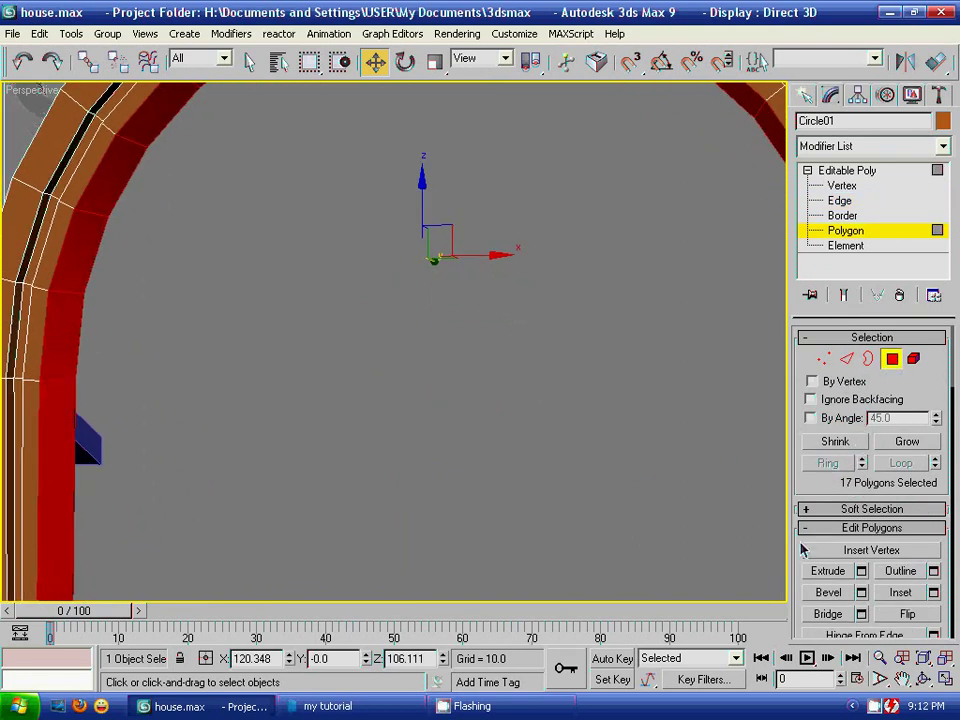
- Inset the strip by about 0.63, then extrude it outward 0.88 into a raised lip
{"action": "left_click", "coordinate": [933, 594]}
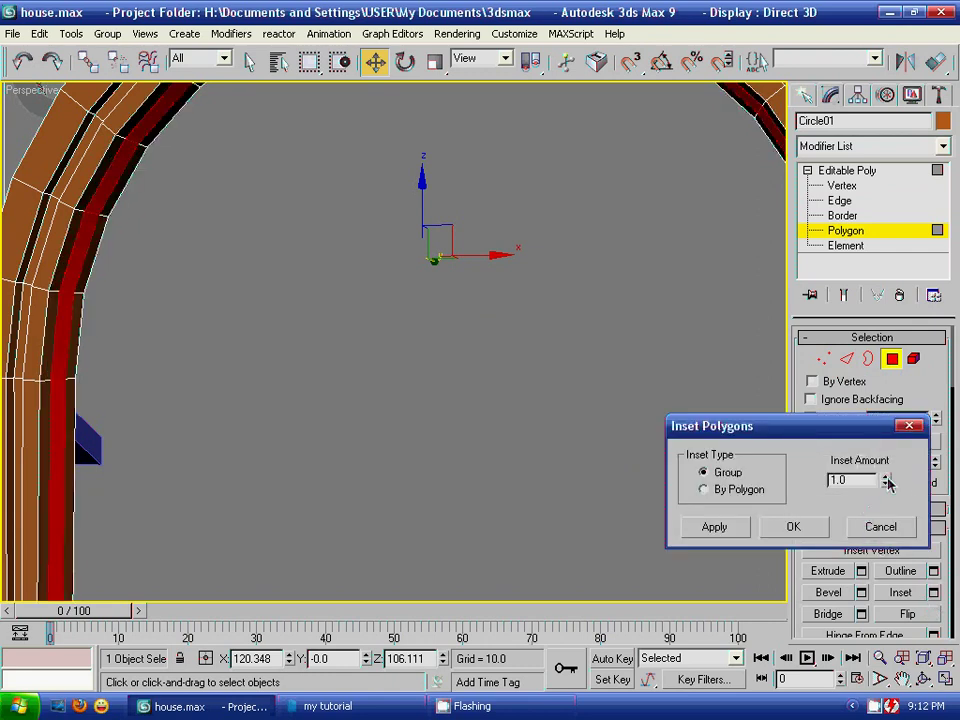
{"action": "left_click_drag", "start_coordinate": [886, 482], "coordinate": [889, 511]}
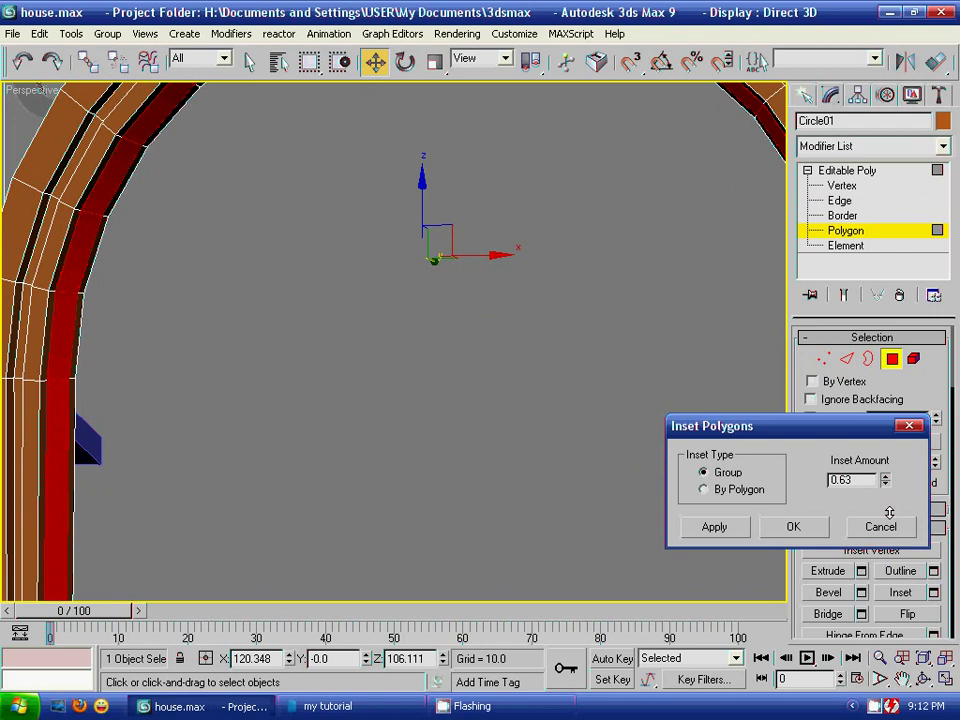
{"action": "left_click", "coordinate": [800, 528]}
{"action": "left_click", "coordinate": [861, 572]}
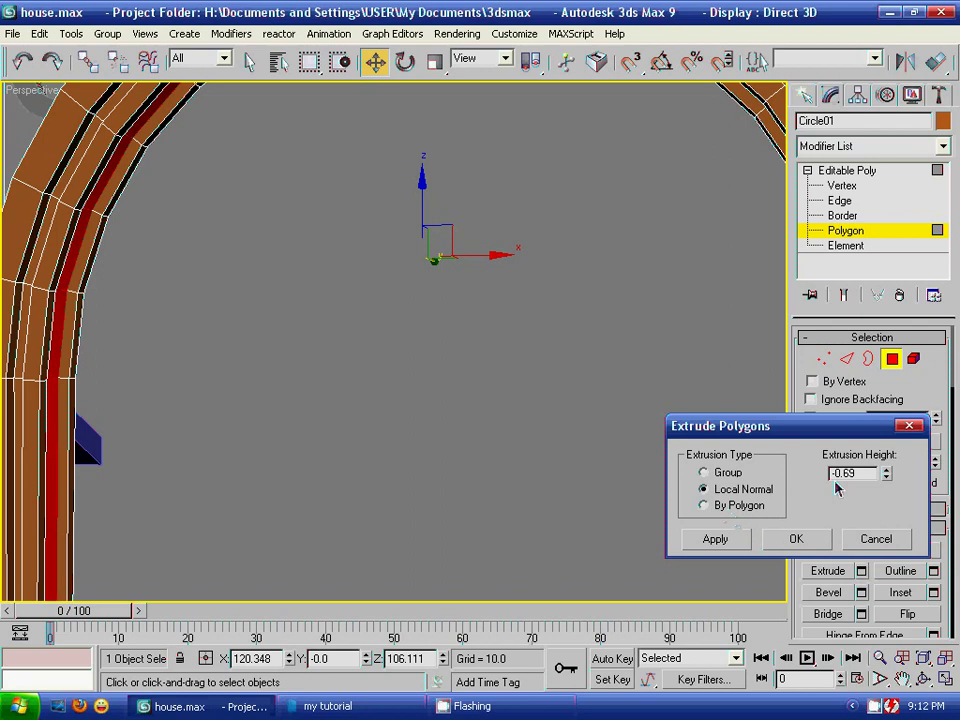
{"action": "left_click_drag", "start_coordinate": [886, 477], "coordinate": [861, 318]}
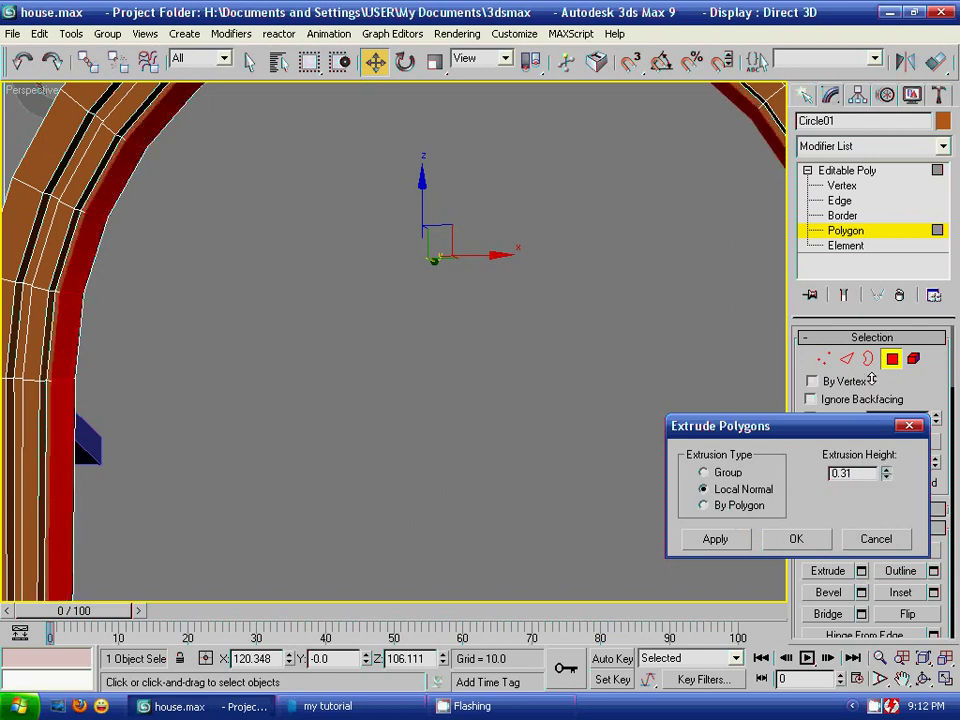
{"action": "left_click_drag", "start_coordinate": [861, 318], "coordinate": [855, 338]}
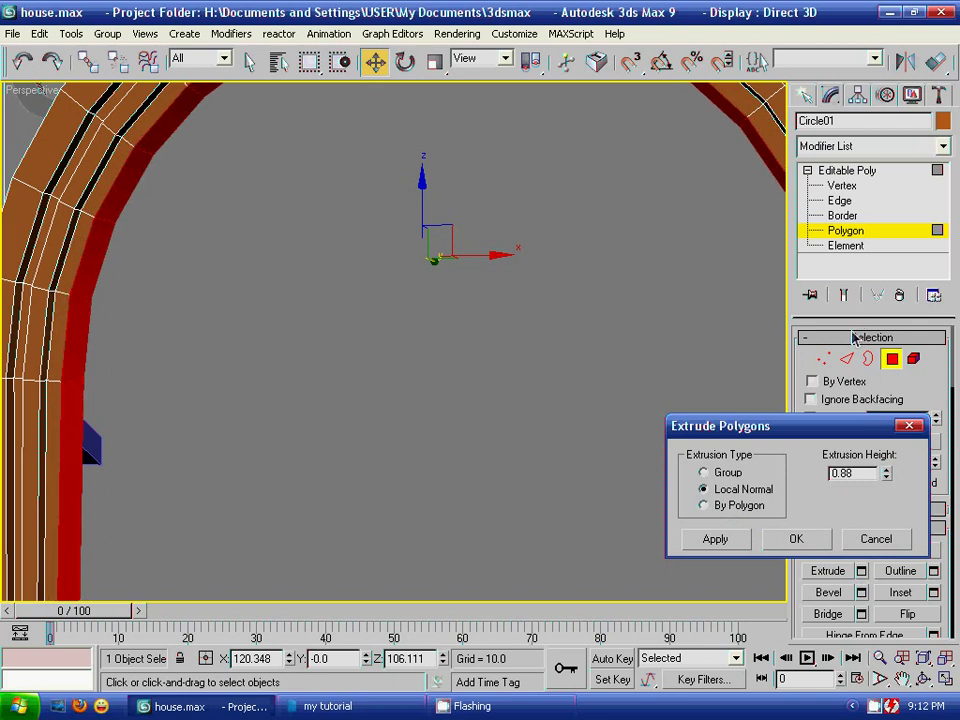
{"action": "left_click", "coordinate": [796, 540]}
- Clear the polygon selection, inspect the arch, and switch to the Front view
{"action": "key", "text": "z"}
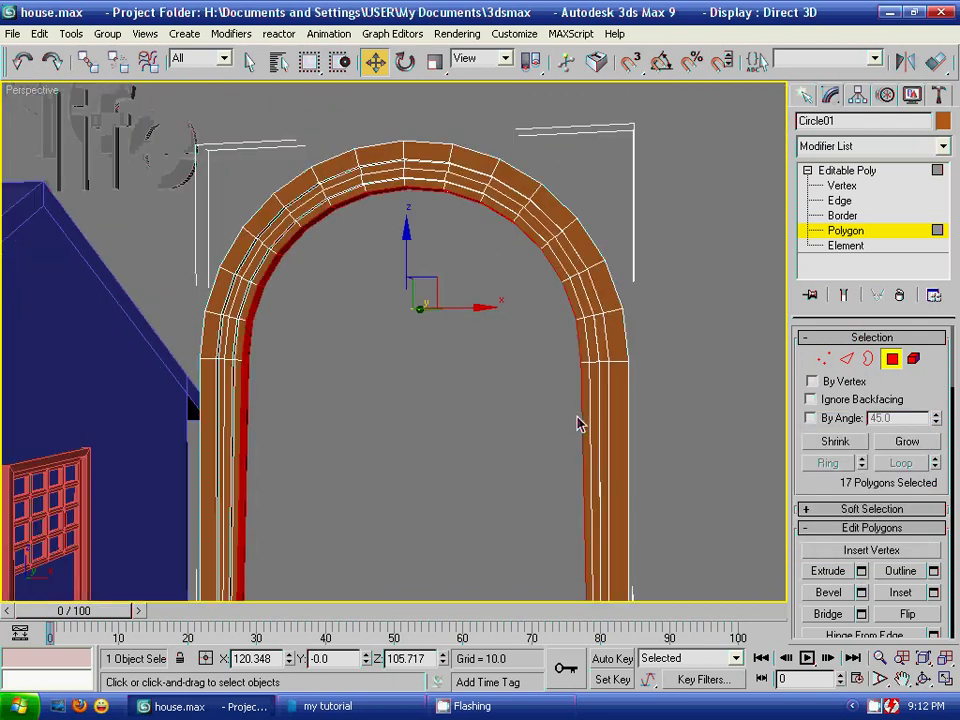
{"action": "mouse_move", "coordinate": [400, 440]}
{"action": "middle_mouse_down", "text": "alt"}
{"action": "mouse_move", "coordinate": [450, 418]}
{"action": "mouse_move", "coordinate": [422, 450]}
{"action": "mouse_move", "coordinate": [476, 469]}
{"action": "mouse_move", "coordinate": [488, 450]}
{"action": "mouse_move", "coordinate": [396, 448]}
{"action": "mouse_move", "coordinate": [343, 484]}
{"action": "mouse_move", "coordinate": [375, 506]}
{"action": "mouse_move", "coordinate": [403, 448]}
{"action": "mouse_move", "coordinate": [418, 441]}
{"action": "mouse_move", "coordinate": [414, 454]}
{"action": "mouse_move", "coordinate": [424, 452]}
{"action": "middle_mouse_up", "text": "alt"}
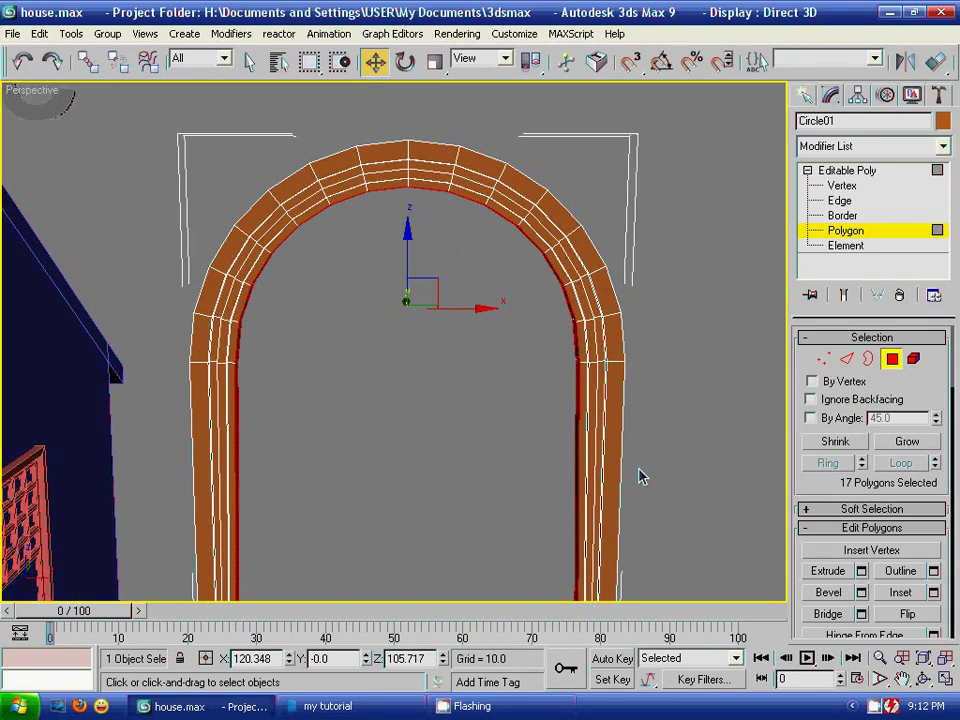
{"action": "left_click", "coordinate": [705, 360]}
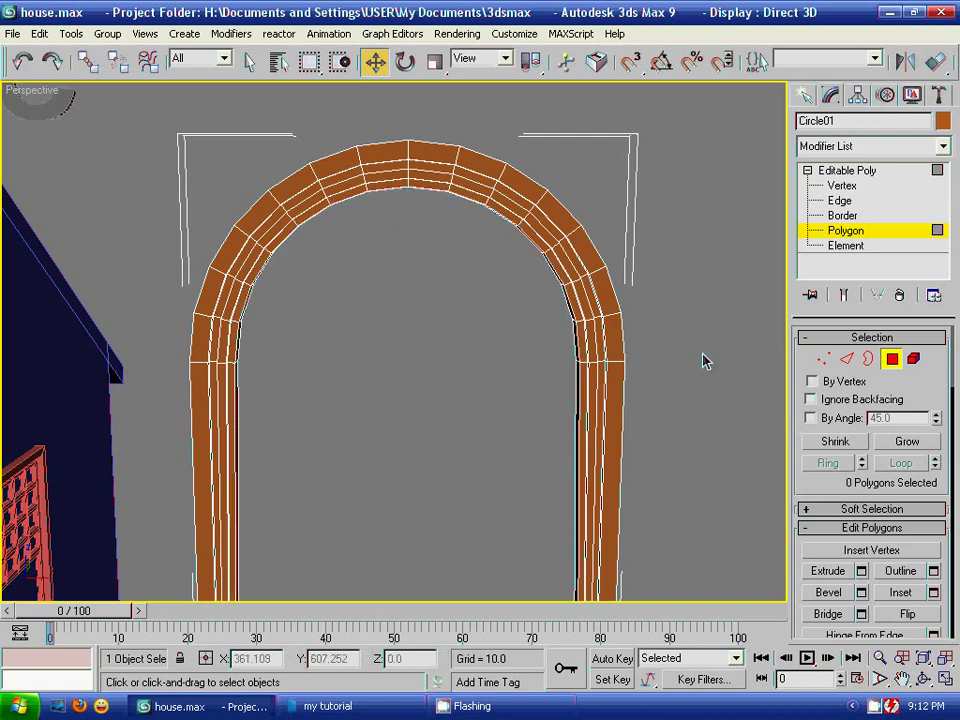
{"action": "middle_click_drag", "start_coordinate": [703, 358], "coordinate": [576, 366], "text": "alt"}
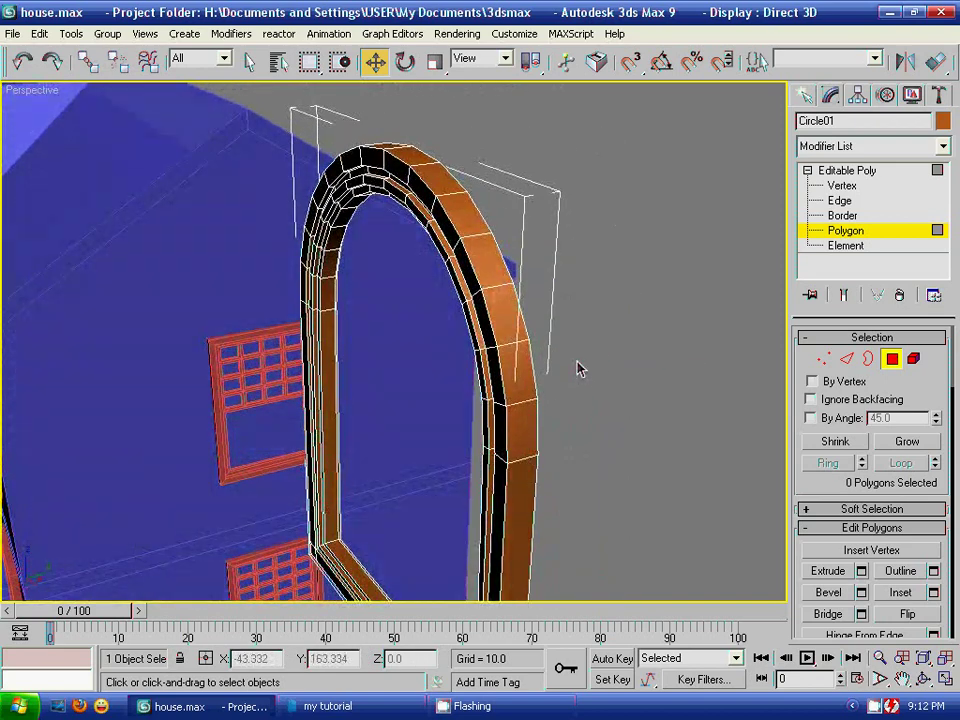
{"action": "scroll", "coordinate": [576, 366], "scroll_direction": "up", "scroll_amount": 3}
{"action": "scroll", "coordinate": [576, 366], "scroll_direction": "up", "scroll_amount": 1}
{"action": "mouse_move", "coordinate": [428, 360]}
{"action": "middle_mouse_down", "text": "alt"}
{"action": "mouse_move", "coordinate": [480, 349]}
{"action": "mouse_move", "coordinate": [371, 343]}
{"action": "mouse_move", "coordinate": [407, 270]}
{"action": "mouse_move", "coordinate": [394, 302]}
{"action": "mouse_move", "coordinate": [414, 319]}
{"action": "mouse_move", "coordinate": [448, 259]}
{"action": "mouse_move", "coordinate": [385, 195]}
{"action": "mouse_move", "coordinate": [388, 338]}
{"action": "middle_mouse_up", "text": "alt"}
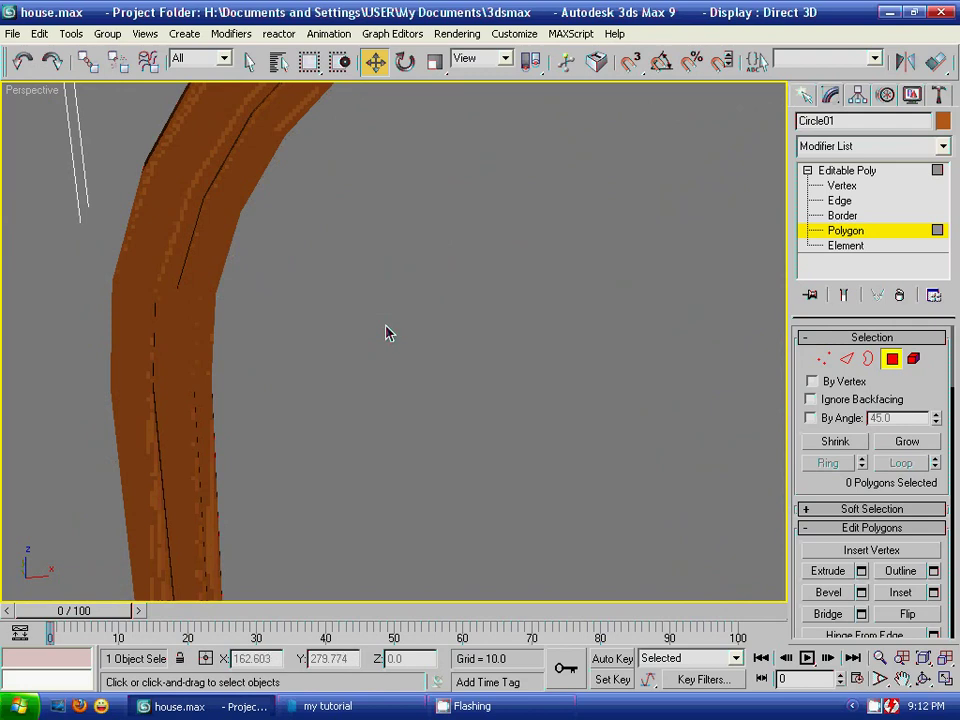
{"action": "key", "text": "f"}
{"action": "scroll", "coordinate": [446, 309], "scroll_direction": "up", "scroll_amount": 3}
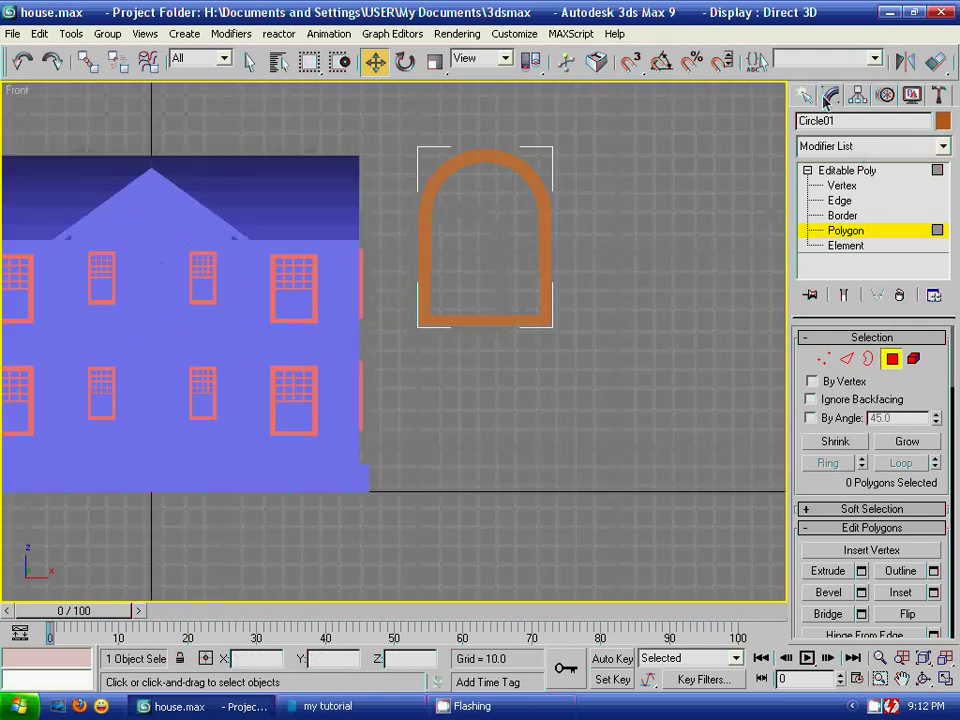
- Draw a Plane about 36.9 by 44.3 over the upper arch opening, with edged faces shown
{"action": "left_click", "coordinate": [810, 95]}
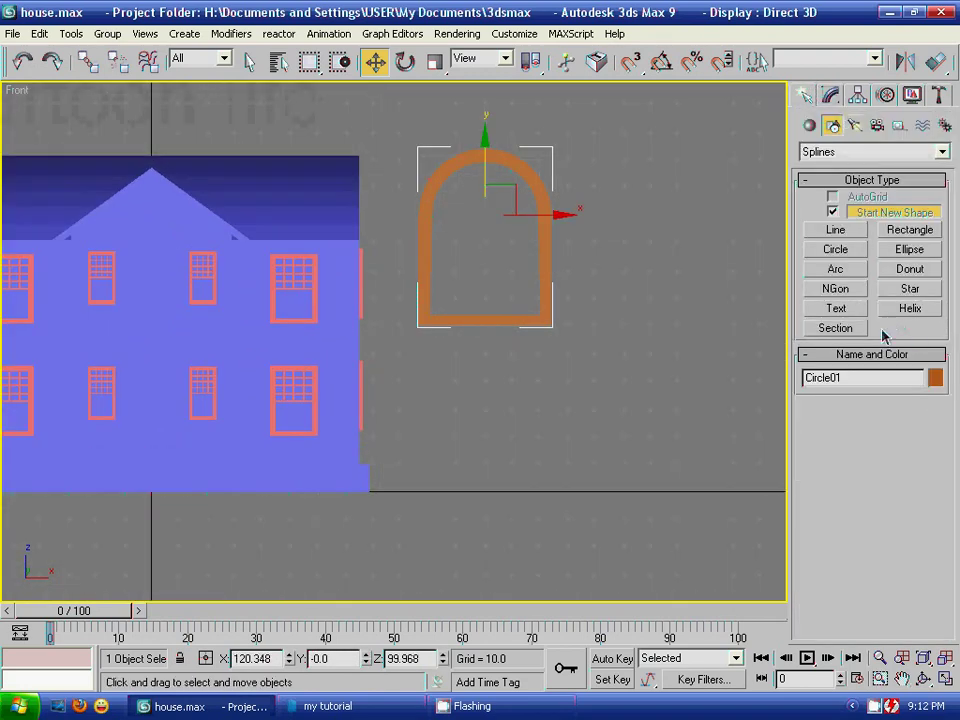
{"action": "left_click", "coordinate": [810, 125]}
{"action": "left_click", "coordinate": [910, 293]}
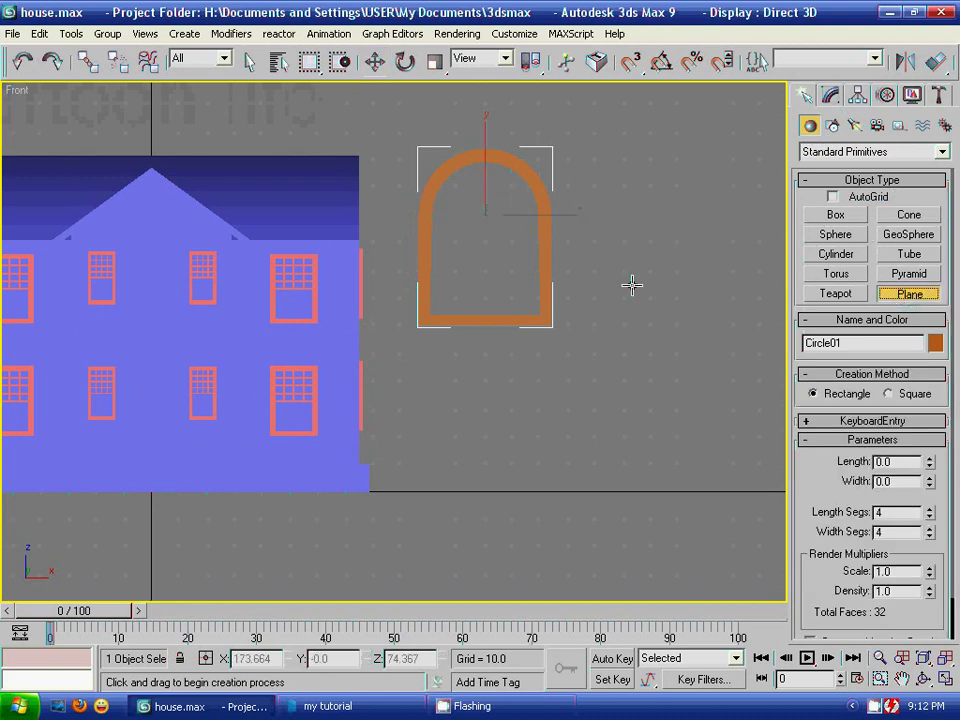
{"action": "scroll", "coordinate": [561, 321], "scroll_direction": "up", "scroll_amount": 1}
{"action": "scroll", "coordinate": [561, 317], "scroll_direction": "up", "scroll_amount": 1}
{"action": "scroll", "coordinate": [611, 231], "scroll_direction": "up", "scroll_amount": 1}
{"action": "scroll", "coordinate": [611, 231], "scroll_direction": "up", "scroll_amount": 1}
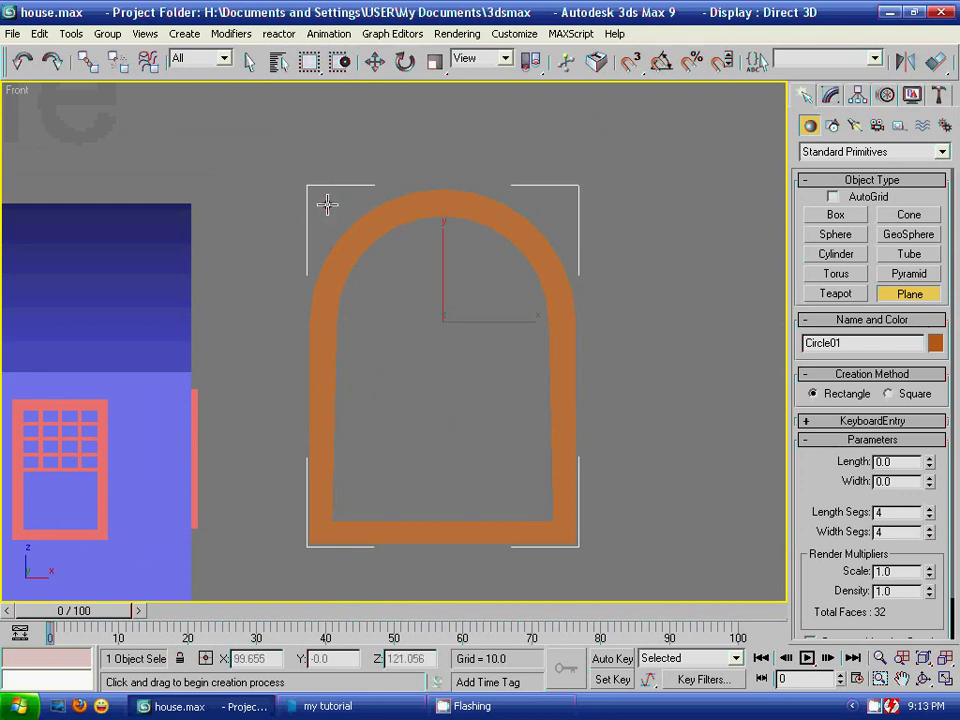
{"action": "mouse_move", "coordinate": [324, 198]}
{"action": "left_mouse_down"}
{"action": "mouse_move", "coordinate": [586, 382]}
{"action": "mouse_move", "coordinate": [570, 388]}
{"action": "mouse_move", "coordinate": [569, 401]}
{"action": "left_mouse_up"}
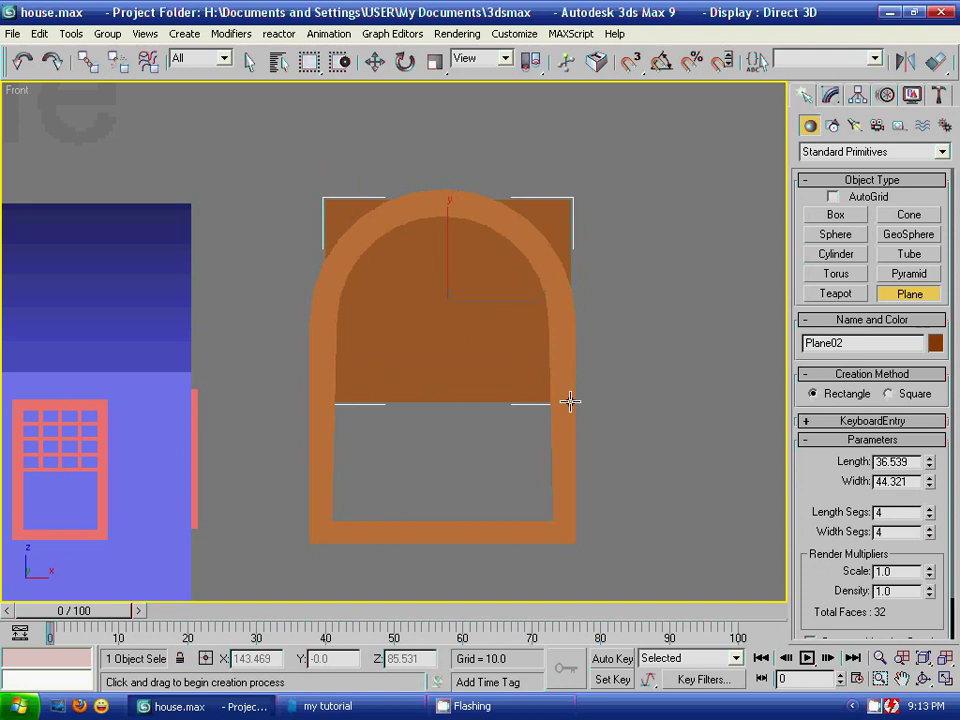
{"action": "left_click_drag", "start_coordinate": [569, 401], "coordinate": [569, 403]}
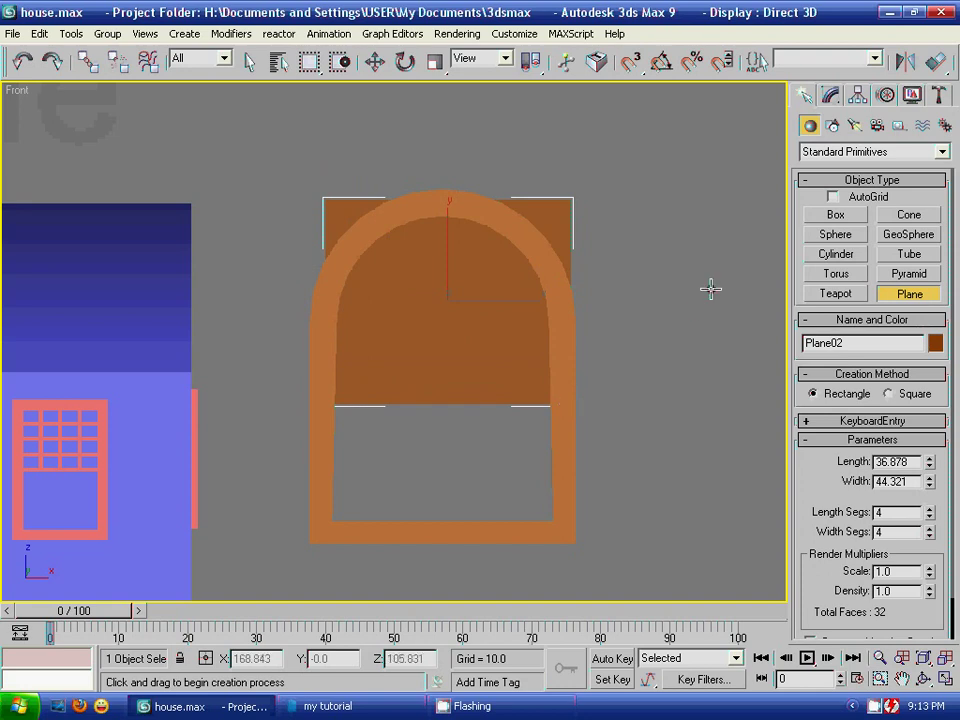
{"action": "key", "text": "F4"}
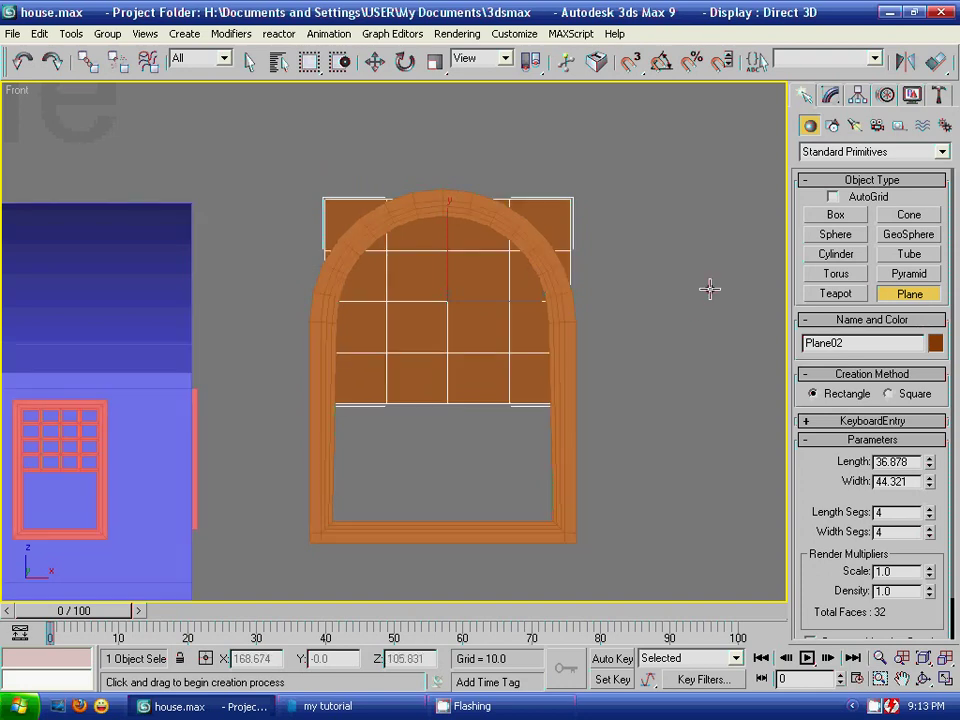
- Set the plane to 5 length segments and 1 width segment
{"action": "key", "text": "w"}
{"action": "left_click", "coordinate": [930, 407]}
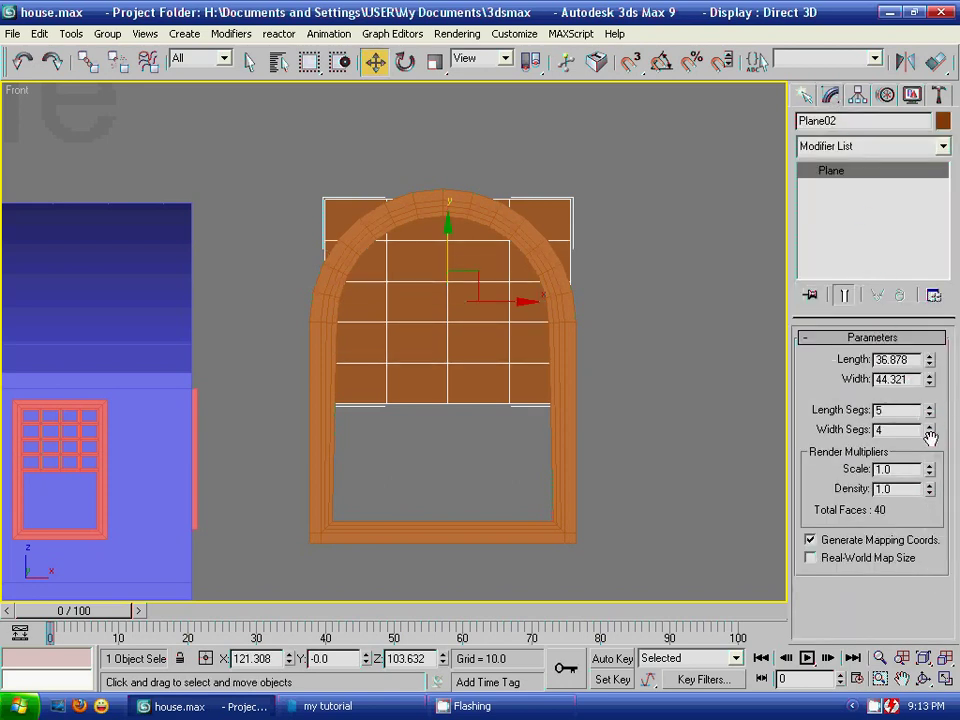
{"action": "left_click", "coordinate": [929, 434]}
{"action": "left_click", "coordinate": [929, 434]}
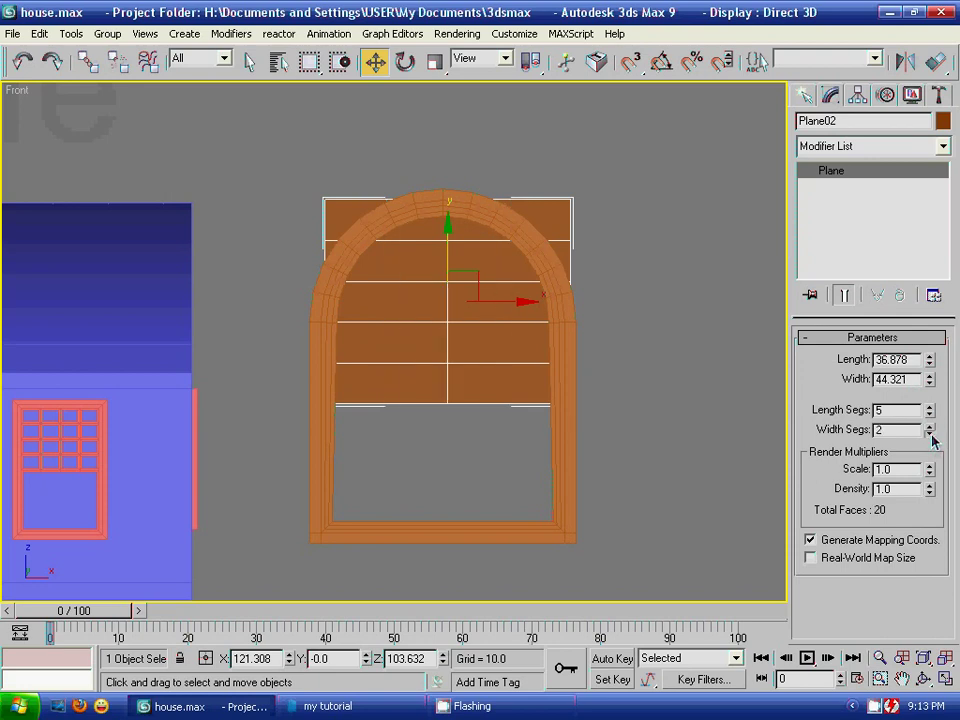
- Add an FFD 4x4x4 modifier to the plane, replacing a mistakenly added FFD 2x2x2
{"action": "left_click", "coordinate": [840, 148]}
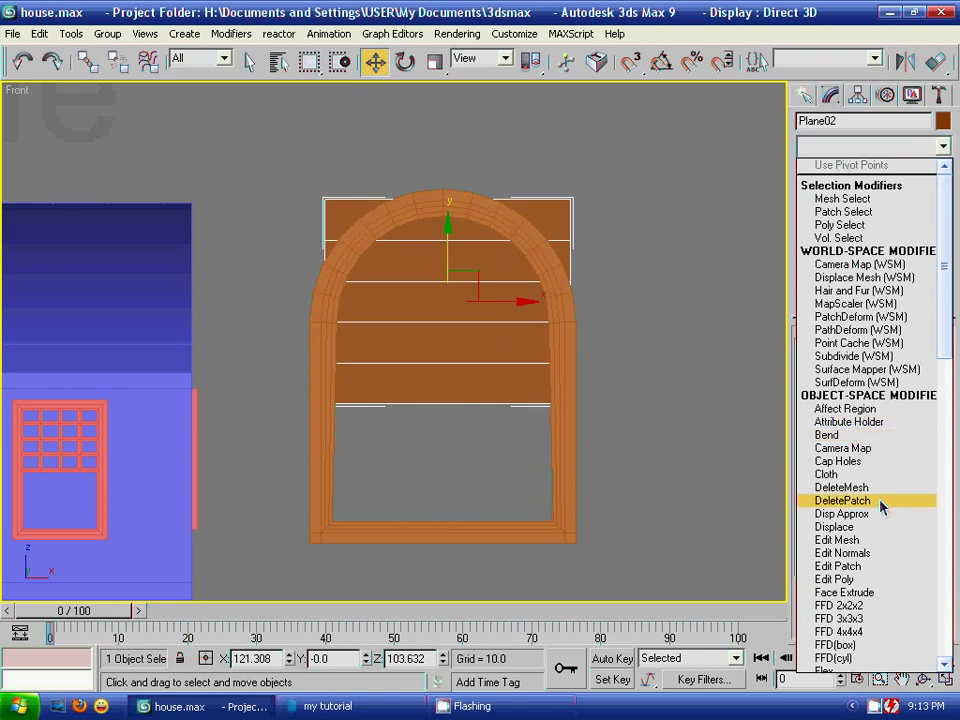
{"action": "scroll", "coordinate": [882, 508], "scroll_direction": "down", "scroll_amount": 5}
{"action": "scroll", "coordinate": [882, 508], "scroll_direction": "down", "scroll_amount": 6}
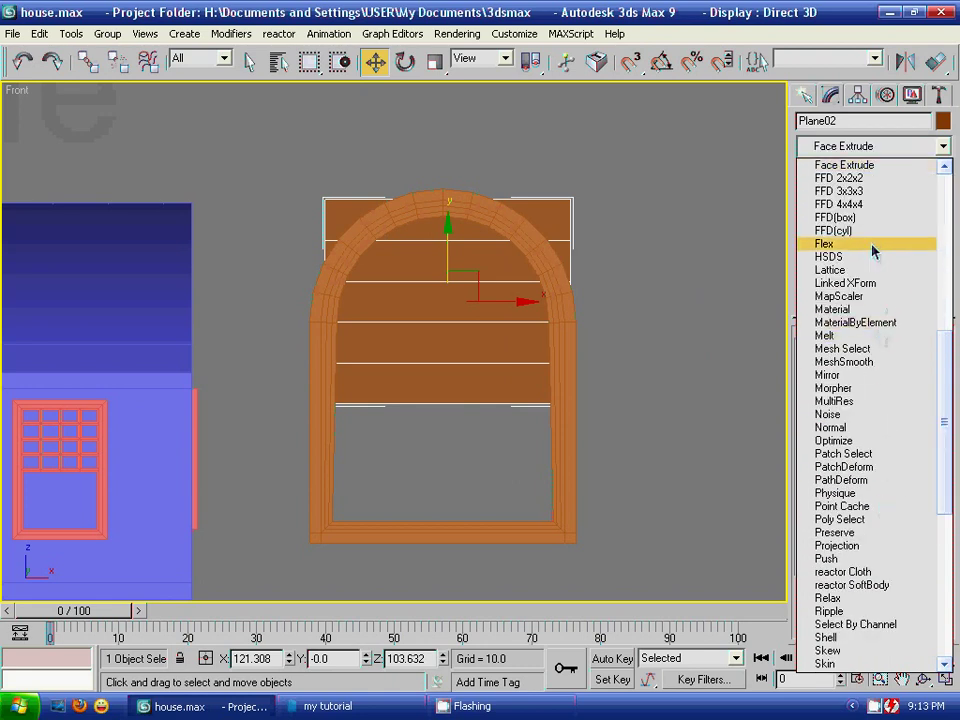
{"action": "left_click", "coordinate": [858, 179]}
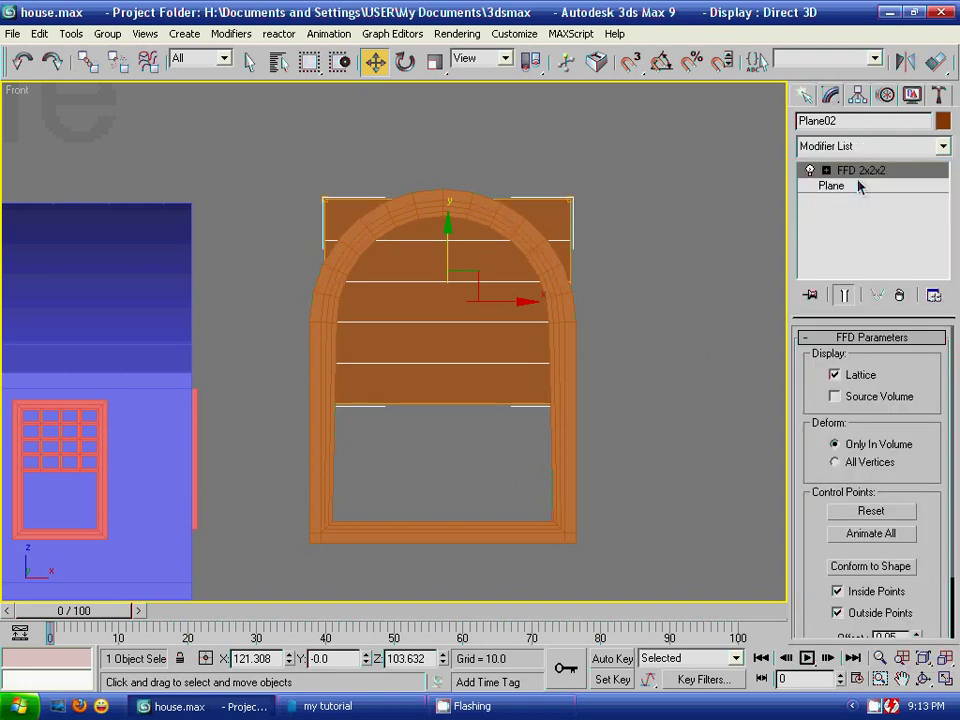
{"action": "right_click", "coordinate": [858, 172]}
{"action": "left_click", "coordinate": [784, 197]}
{"action": "left_click", "coordinate": [862, 148]}
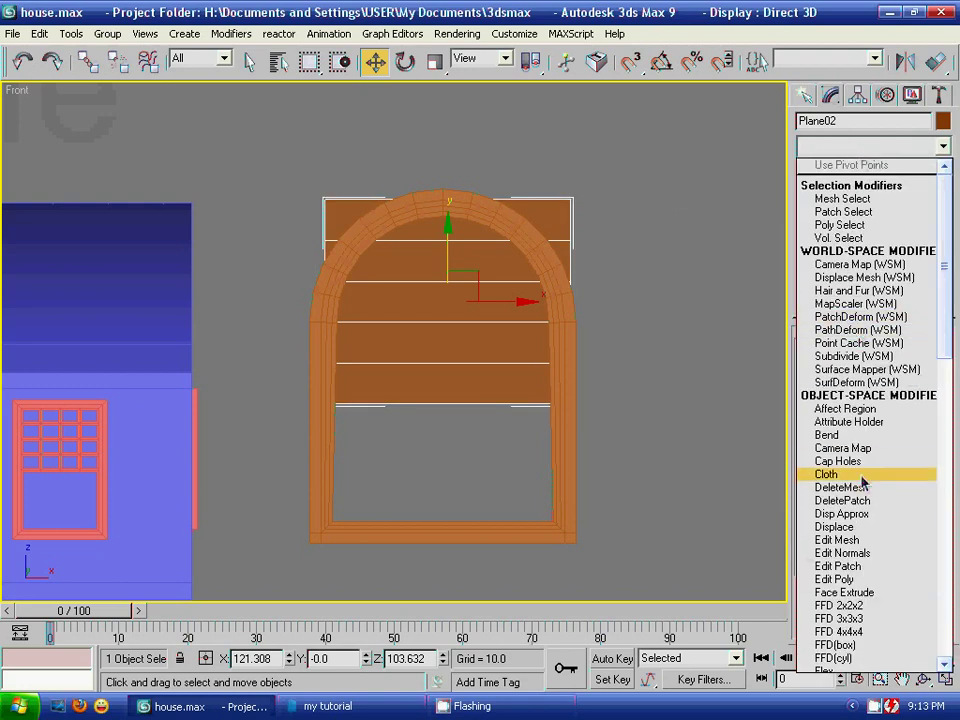
{"action": "scroll", "coordinate": [862, 483], "scroll_direction": "down", "scroll_amount": 10}
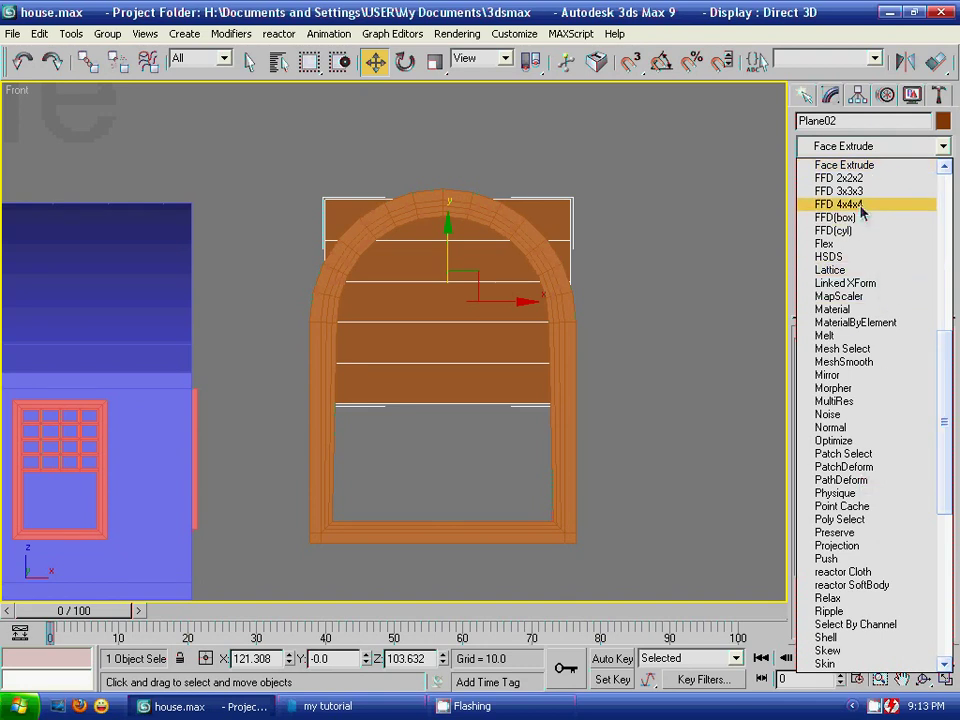
{"action": "left_click", "coordinate": [806, 206]}
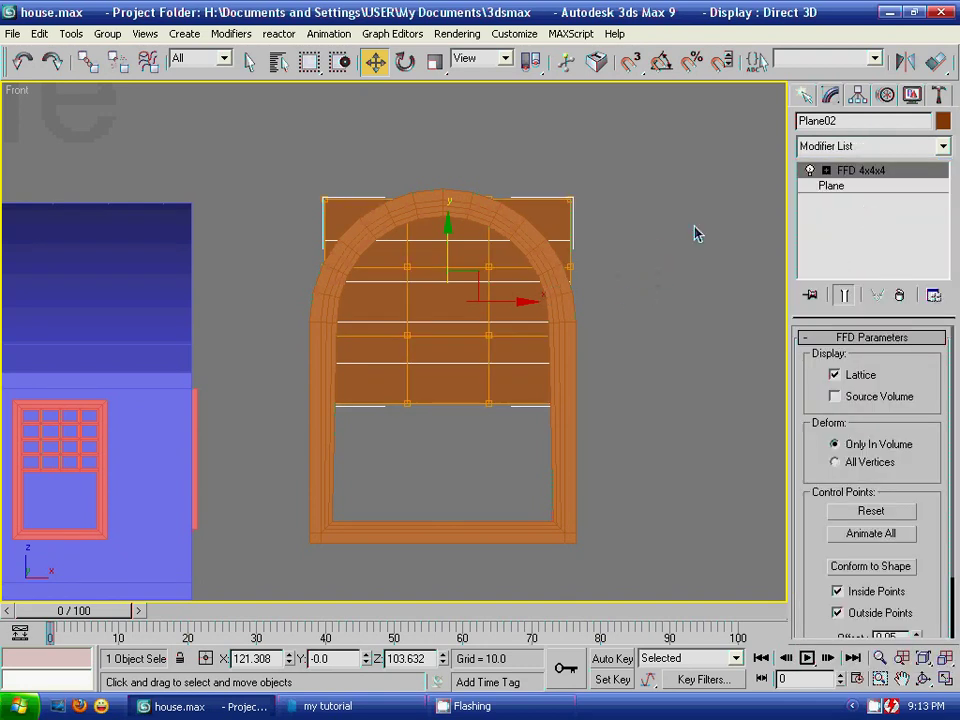
- Move the FFD 4x4x4 top control points inward so the plane's top follows the arch
{"action": "left_click", "coordinate": [826, 171]}
{"action": "left_click", "coordinate": [848, 187]}
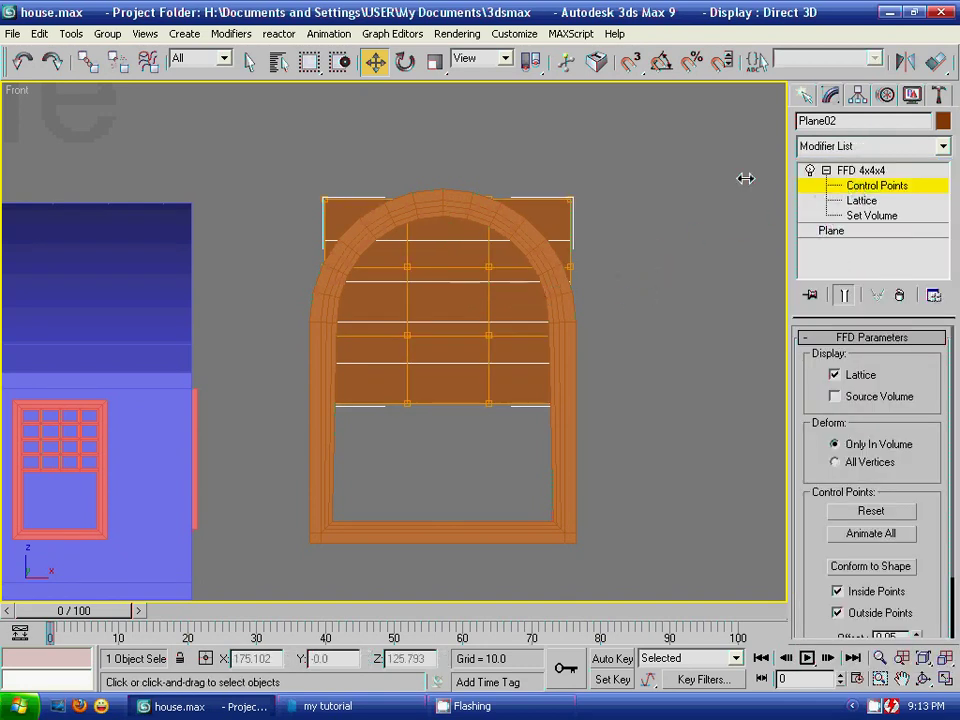
{"action": "mouse_move", "coordinate": [306, 183]}
{"action": "left_mouse_down"}
{"action": "mouse_move", "coordinate": [360, 230]}
{"action": "mouse_move", "coordinate": [466, 204]}
{"action": "left_mouse_up"}
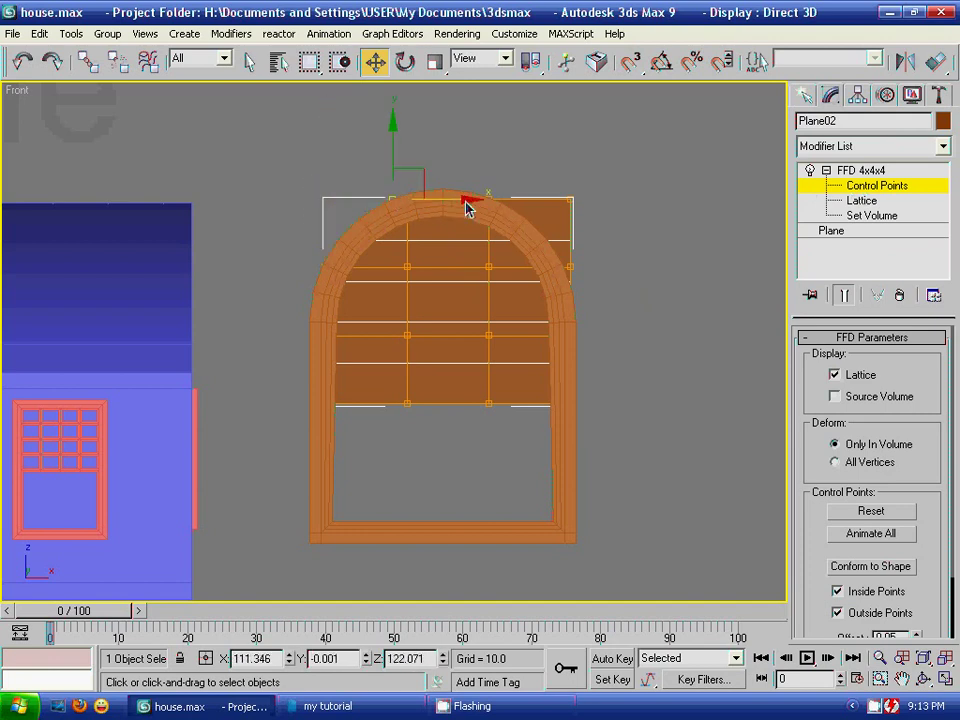
{"action": "key", "text": "F3"}
{"action": "middle_click_drag", "start_coordinate": [606, 217], "coordinate": [568, 306]}
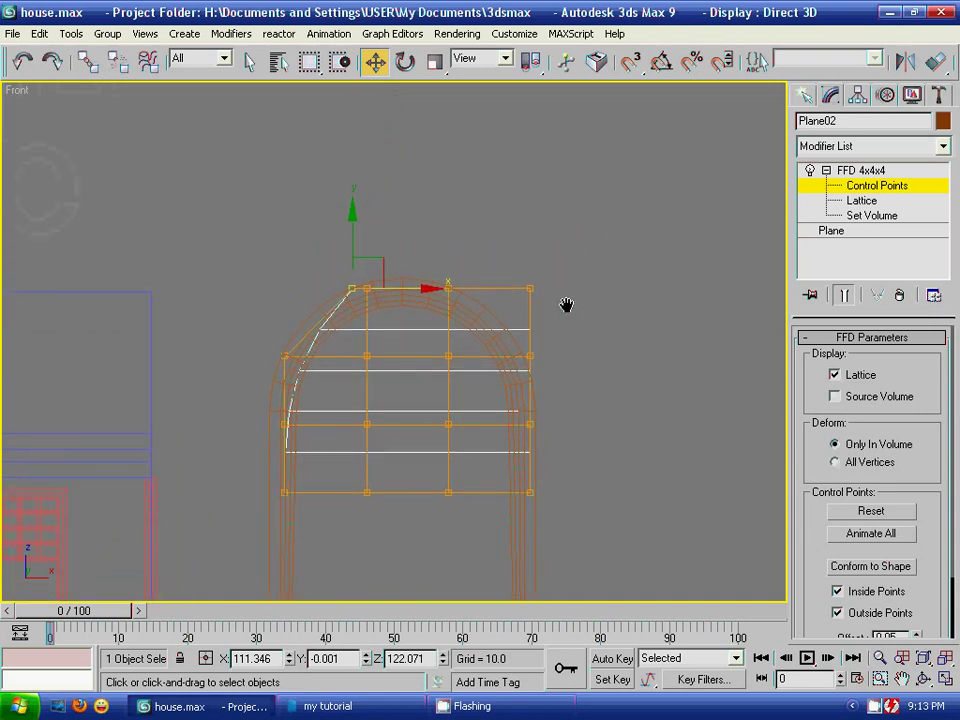
{"action": "middle_click_drag", "start_coordinate": [579, 360], "coordinate": [556, 299]}
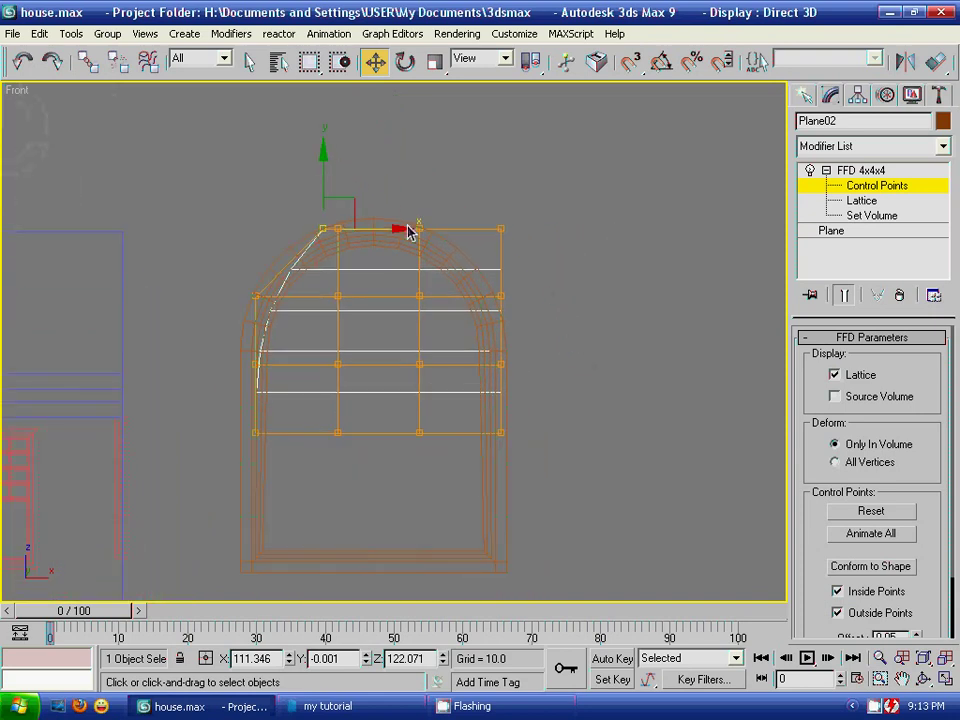
{"action": "left_click_drag", "start_coordinate": [396, 228], "coordinate": [404, 228]}
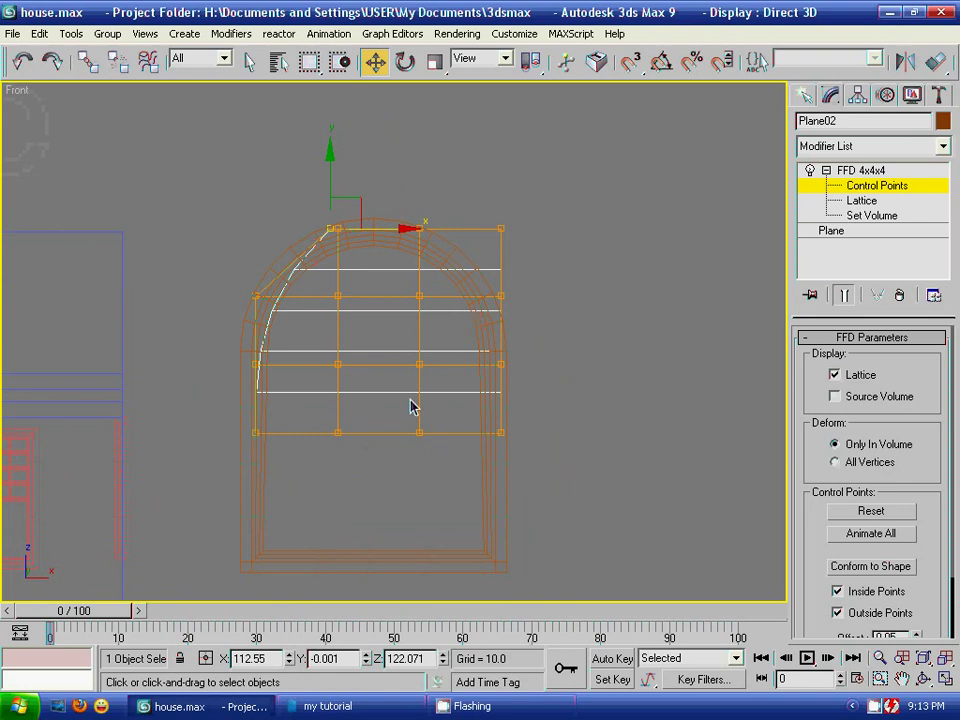
{"action": "left_click_drag", "start_coordinate": [538, 206], "coordinate": [474, 283]}
{"action": "left_click_drag", "start_coordinate": [560, 228], "coordinate": [494, 232]}
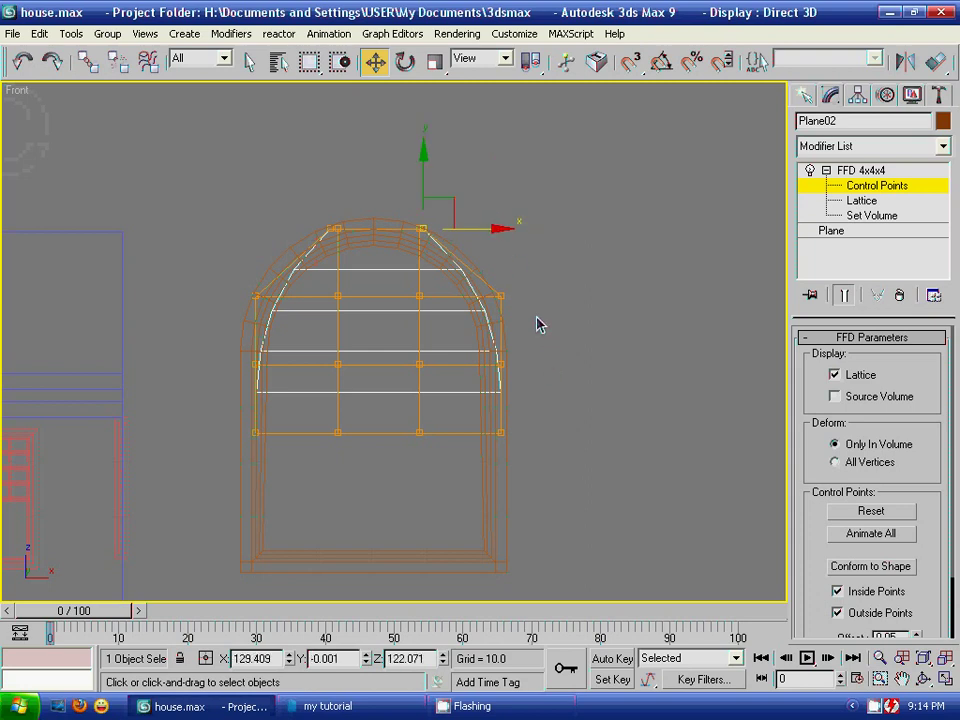
{"action": "middle_click_drag", "start_coordinate": [537, 323], "coordinate": [604, 353]}
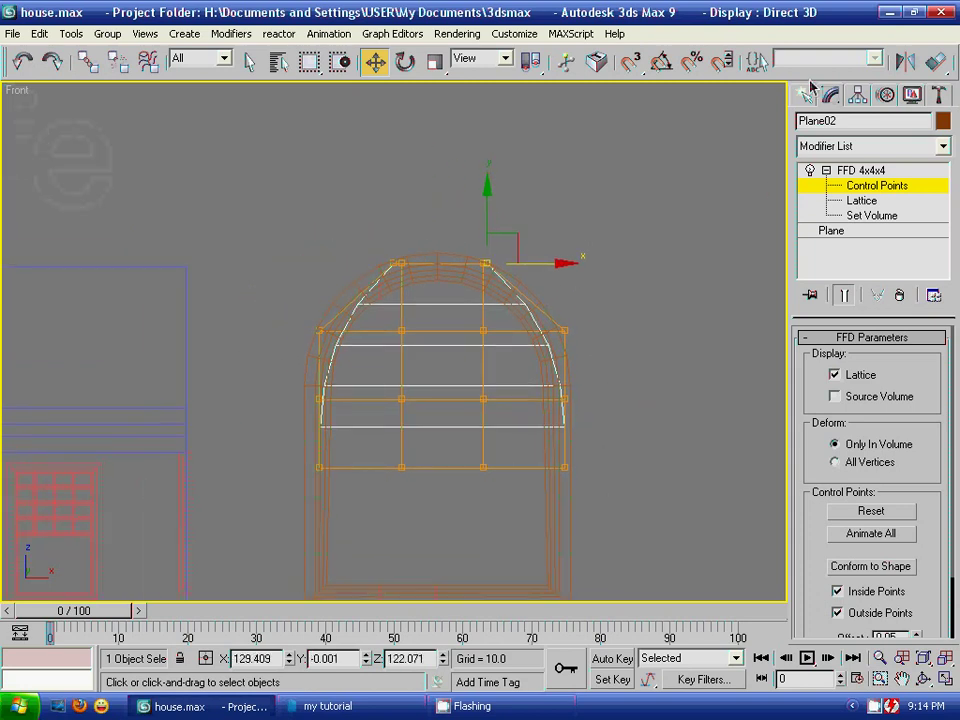
- Nudge Plane02 slightly left and down to centre it in the arch
{"action": "left_click", "coordinate": [808, 93]}
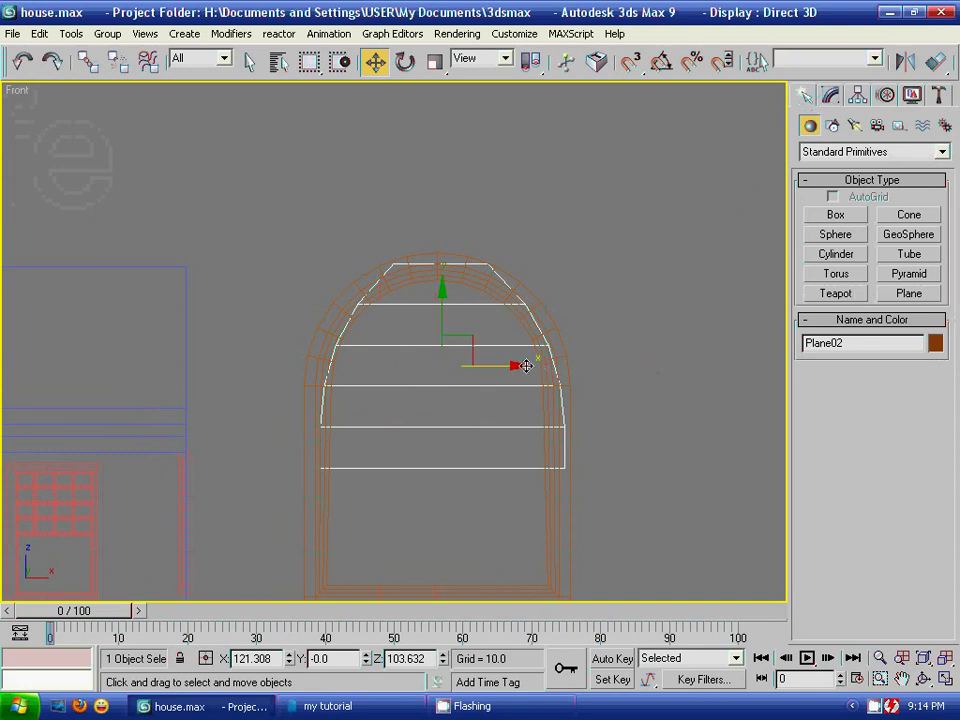
{"action": "left_click_drag", "start_coordinate": [526, 366], "coordinate": [521, 366]}
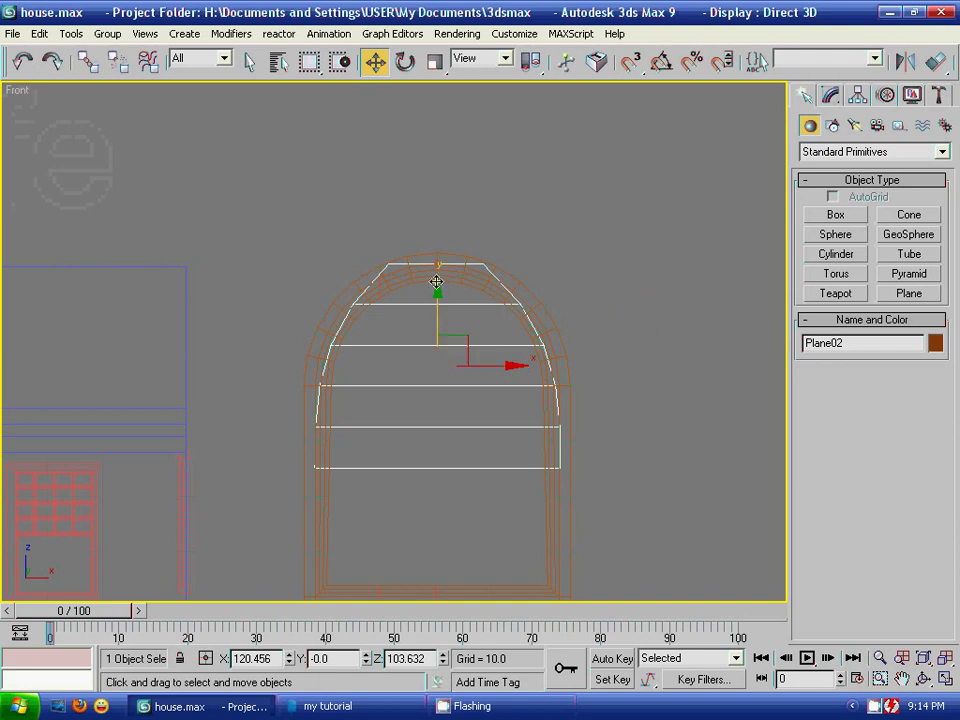
{"action": "left_click_drag", "start_coordinate": [437, 285], "coordinate": [436, 287]}
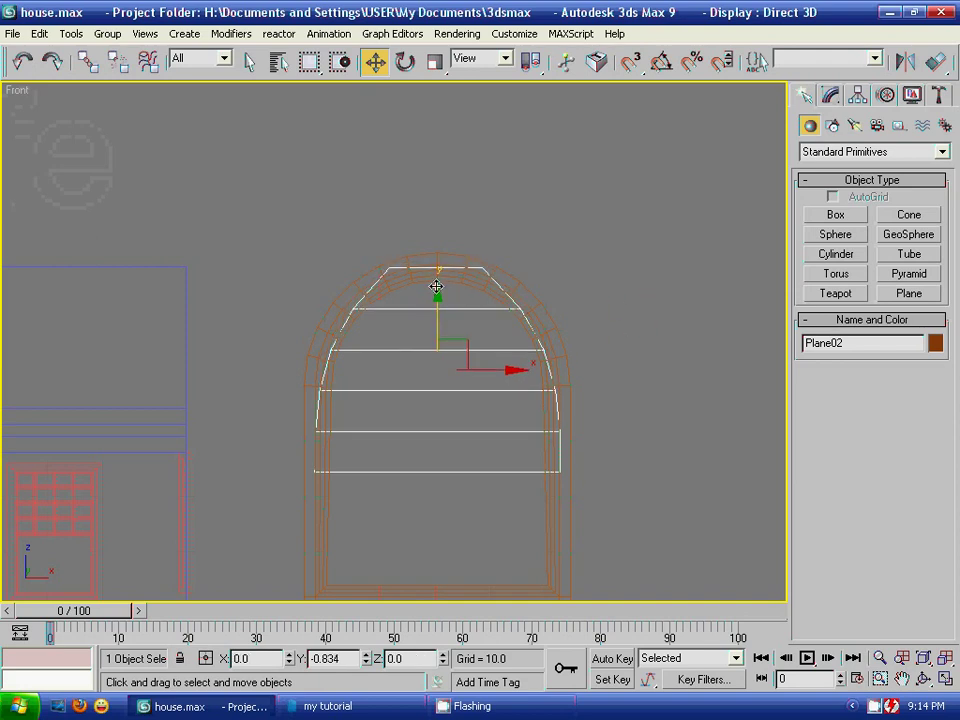
{"action": "left_click", "coordinate": [626, 261]}
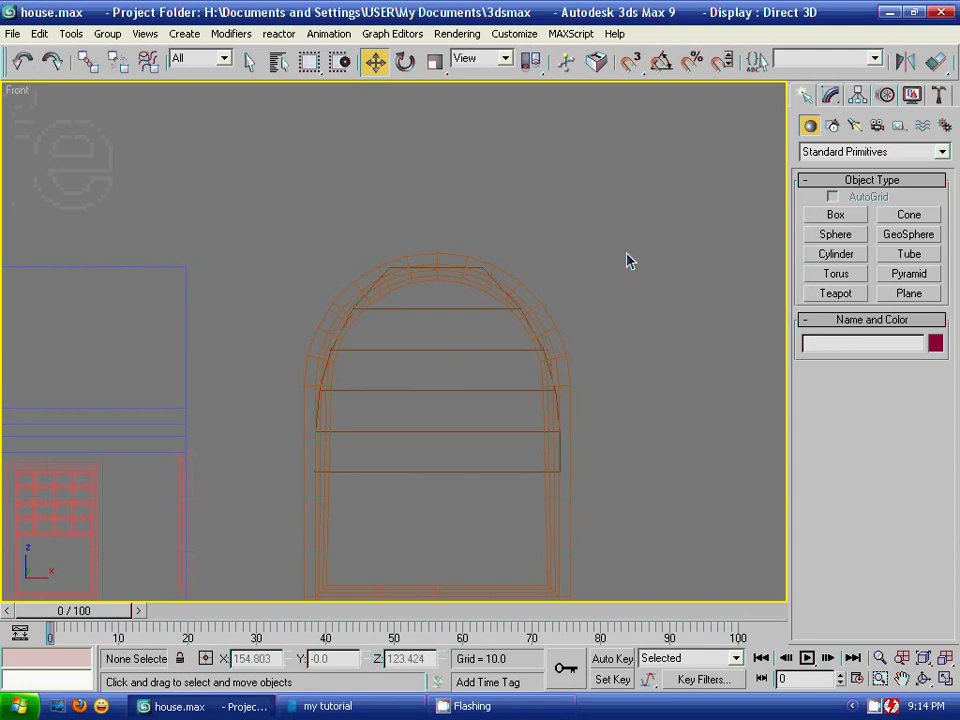
{"action": "left_click", "coordinate": [834, 96]}
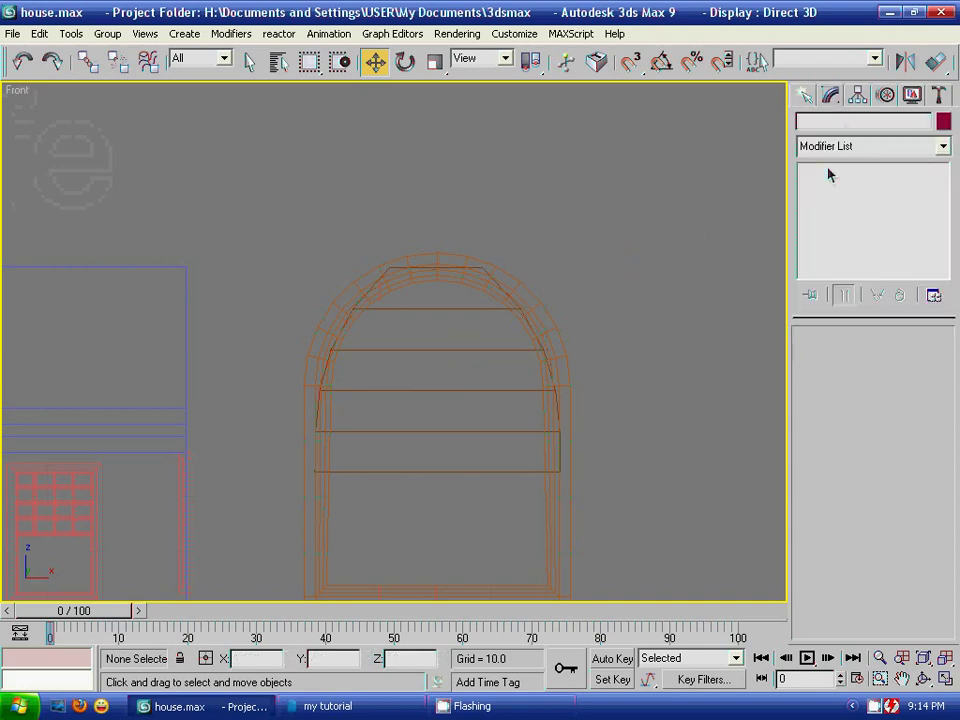
{"action": "left_click", "coordinate": [487, 311]}
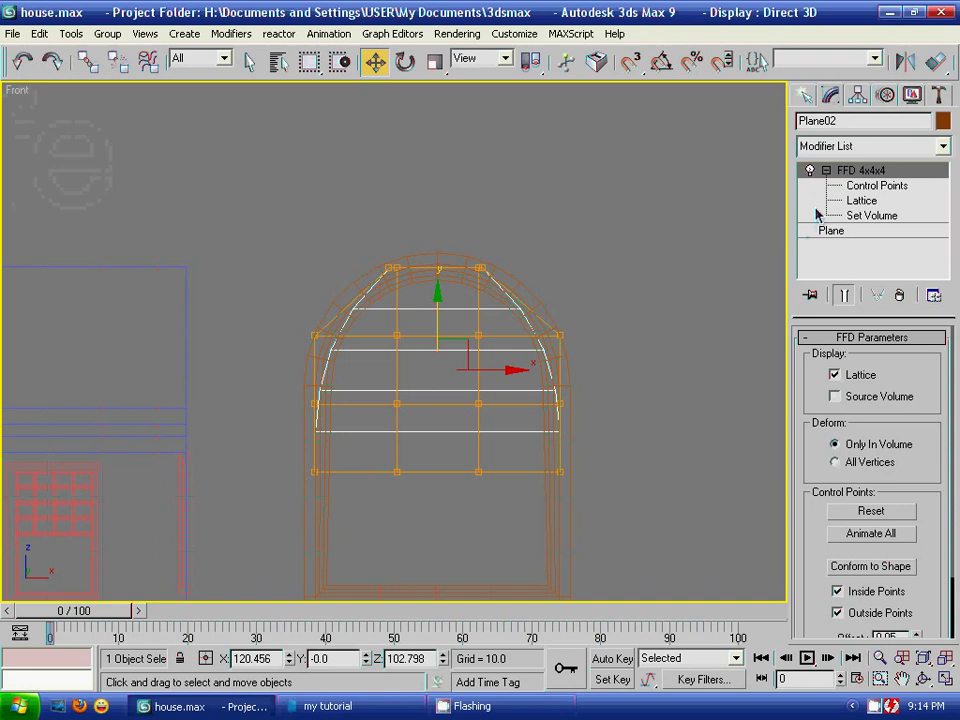
- Convert the bent Plane02 to an Editable Poly
{"action": "left_click", "coordinate": [826, 171]}
{"action": "left_click", "coordinate": [832, 187]}
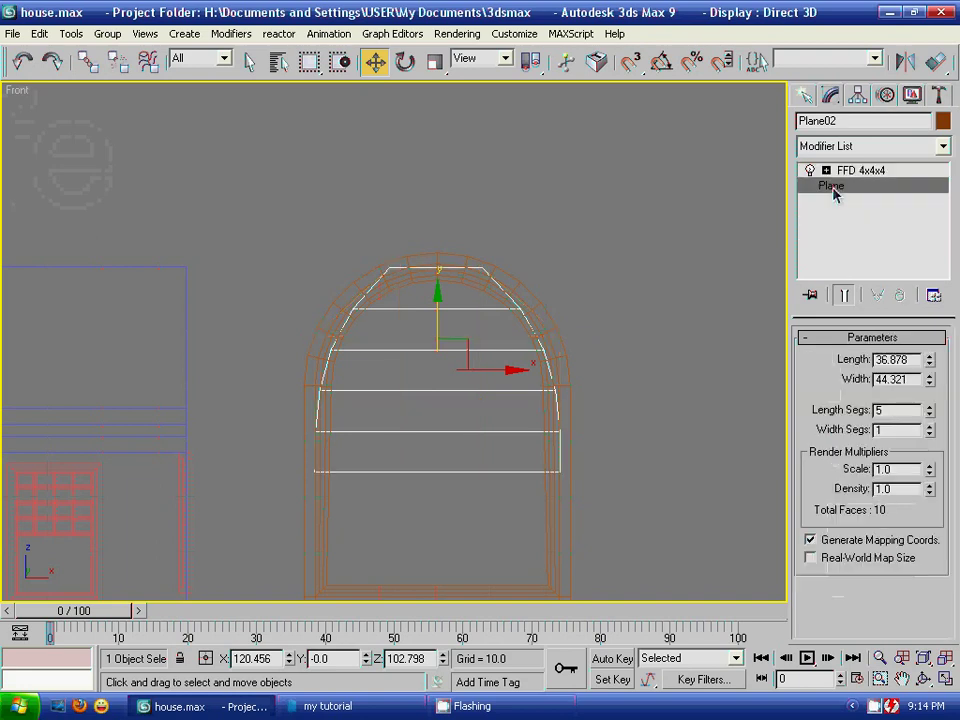
{"action": "left_click", "coordinate": [660, 311]}
{"action": "left_click", "coordinate": [449, 311]}
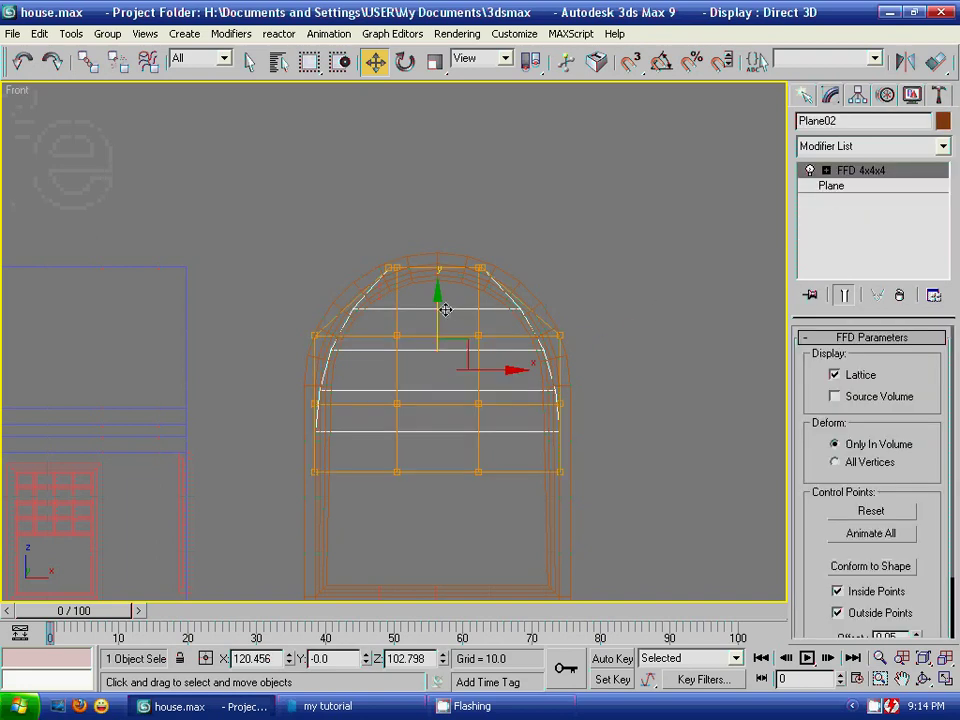
{"action": "right_click", "coordinate": [445, 310]}
{"action": "left_click", "coordinate": [575, 476]}
{"action": "left_click", "coordinate": [891, 358]}
- Select all five horizontal bands of Plane02
{"action": "left_click", "coordinate": [476, 336]}
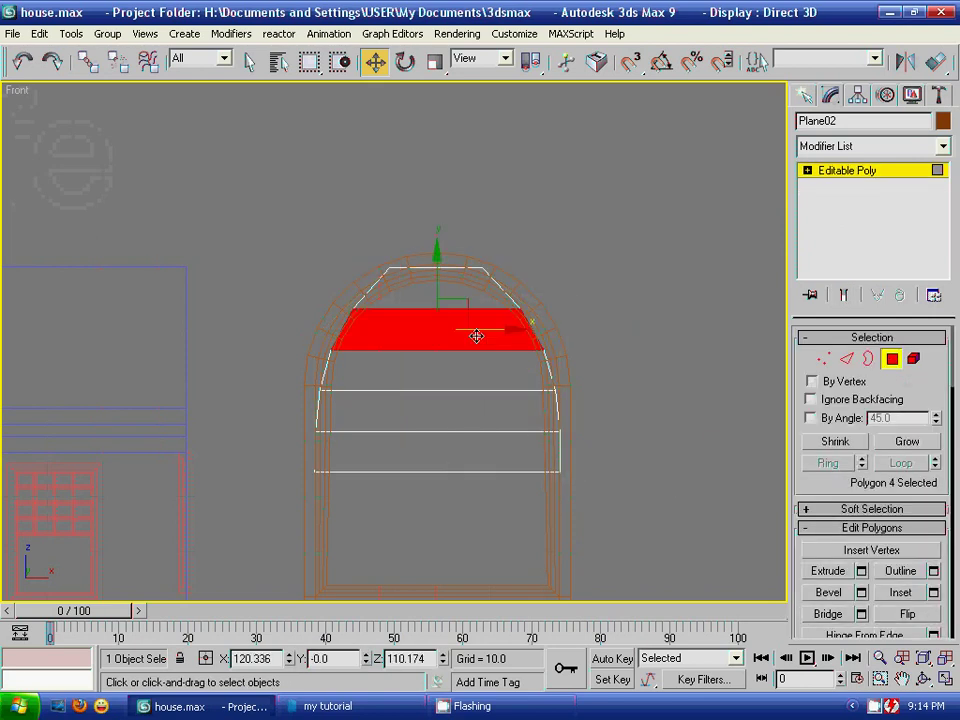
{"action": "left_click", "coordinate": [414, 296], "text": "ctrl"}
{"action": "left_click", "coordinate": [414, 364], "text": "ctrl"}
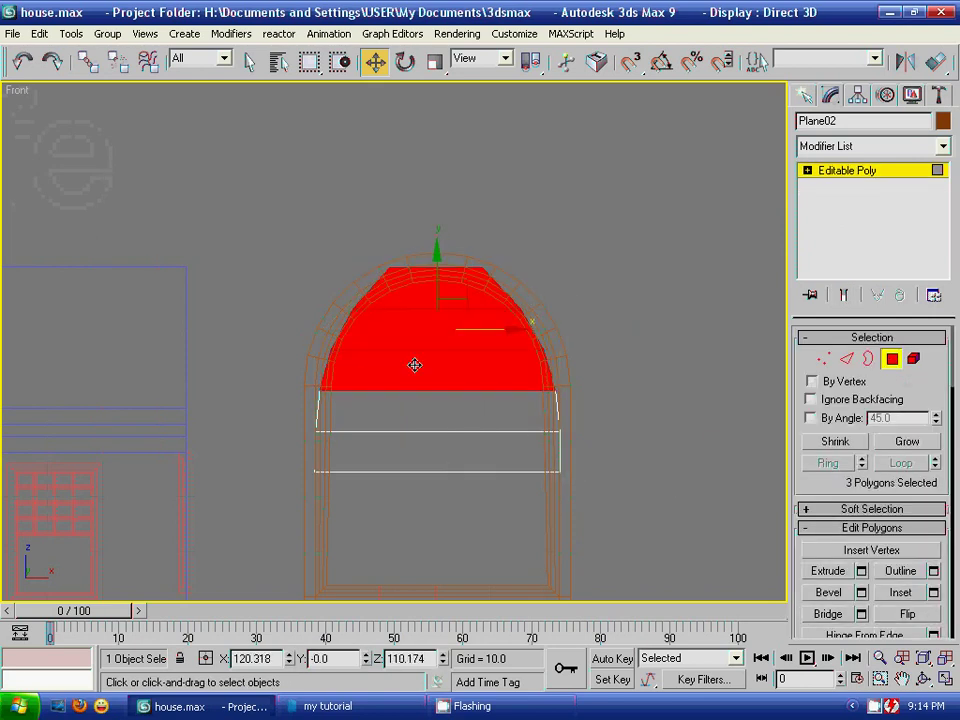
{"action": "left_click", "coordinate": [424, 407], "text": "ctrl"}
{"action": "left_click", "coordinate": [429, 451], "text": "ctrl"}
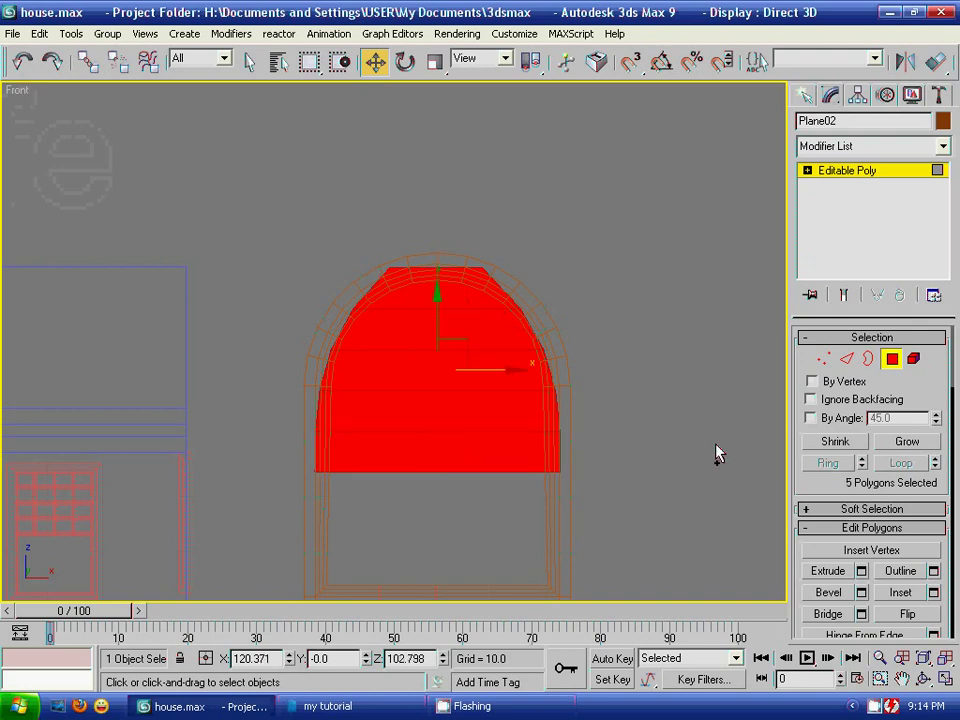
- Inset each band By Polygon with an Inset Amount of 1.23
{"action": "left_click", "coordinate": [933, 593]}
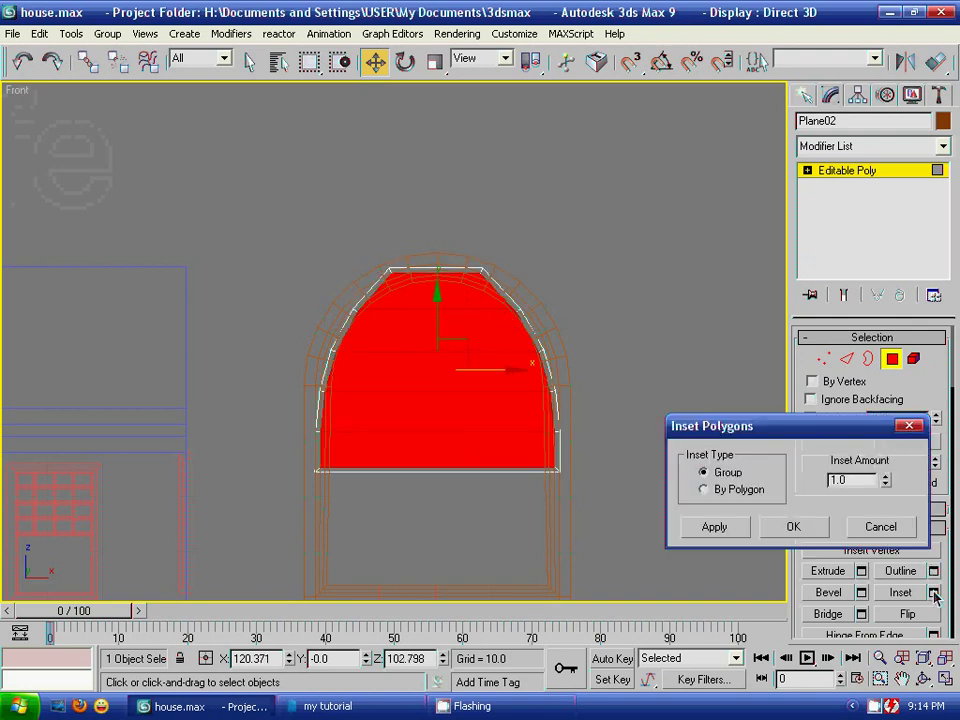
{"action": "left_click", "coordinate": [704, 490]}
{"action": "mouse_move", "coordinate": [885, 484]}
{"action": "left_mouse_down"}
{"action": "mouse_move", "coordinate": [889, 448]}
{"action": "mouse_move", "coordinate": [889, 462]}
{"action": "left_mouse_up"}
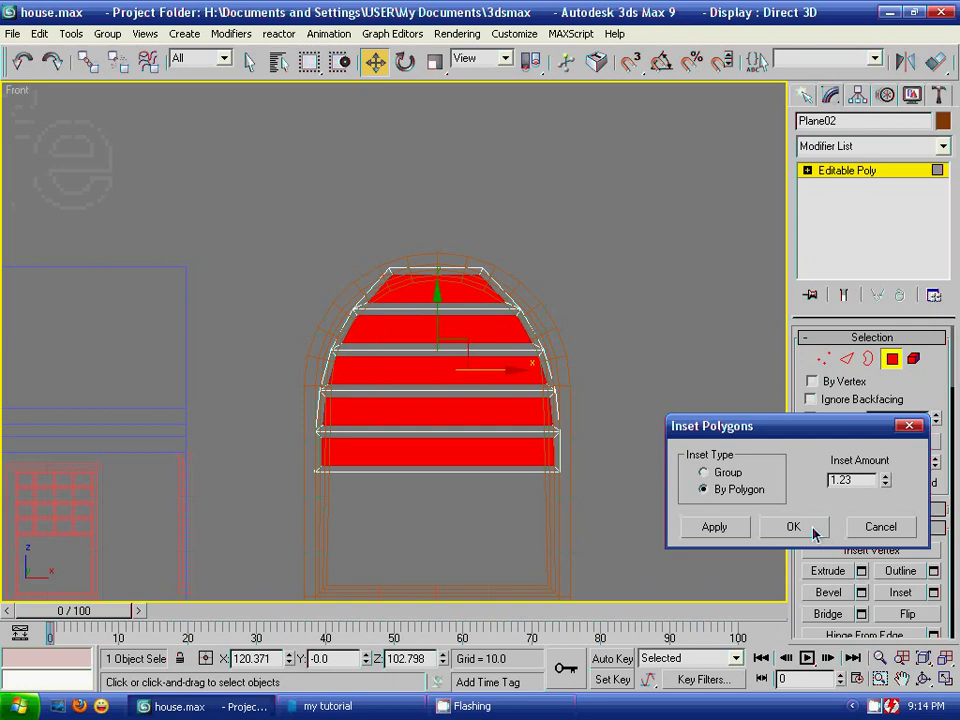
{"action": "left_click", "coordinate": [713, 528]}
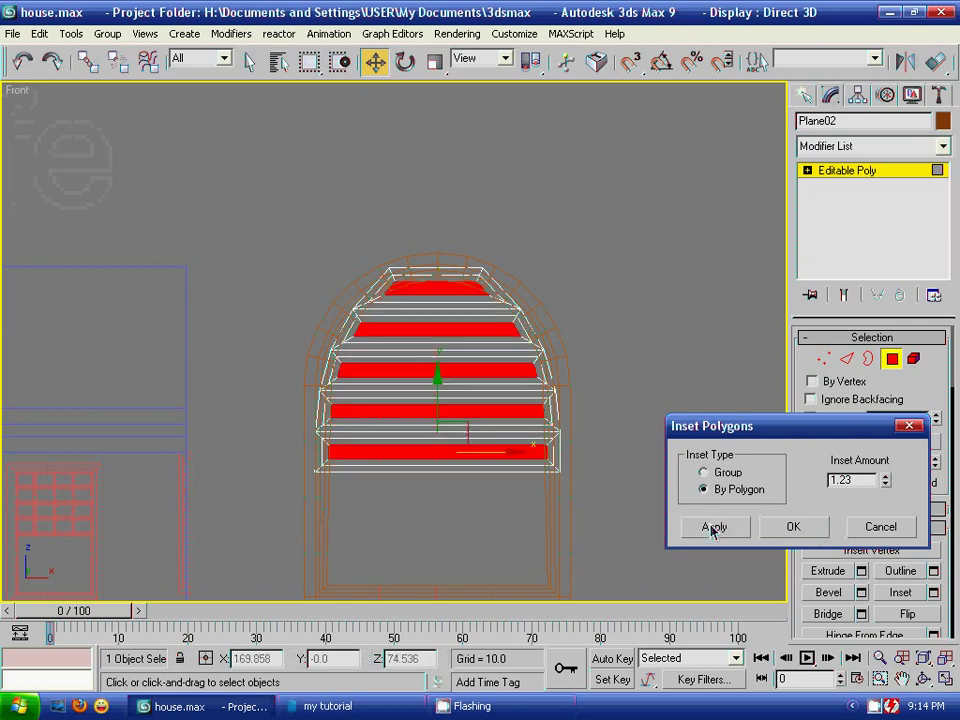
{"action": "left_click", "coordinate": [865, 527]}
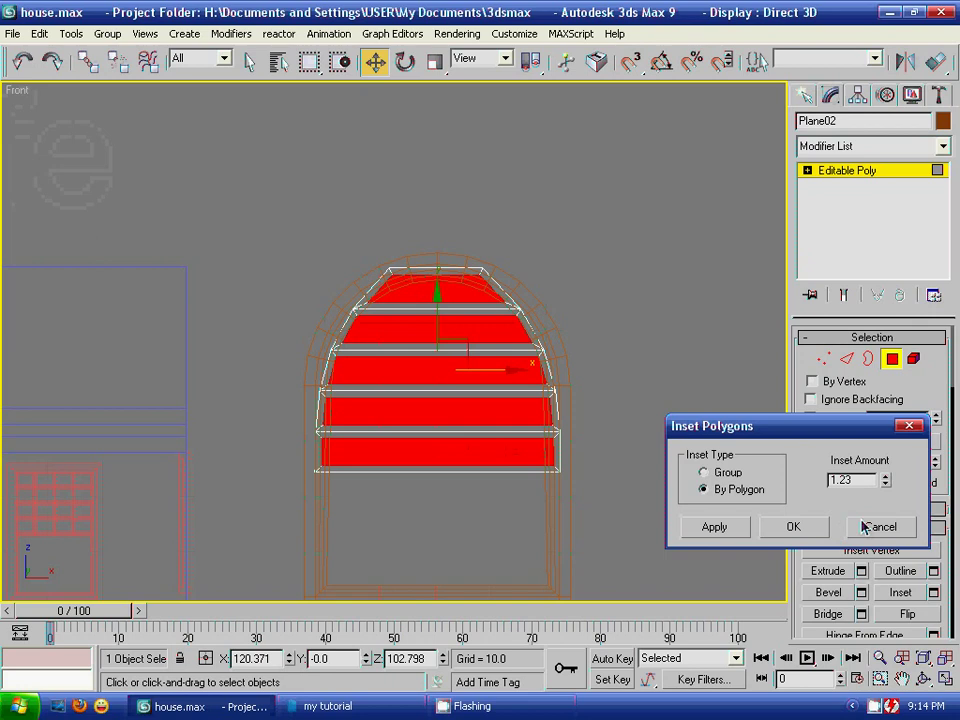
{"action": "left_click", "coordinate": [792, 527]}
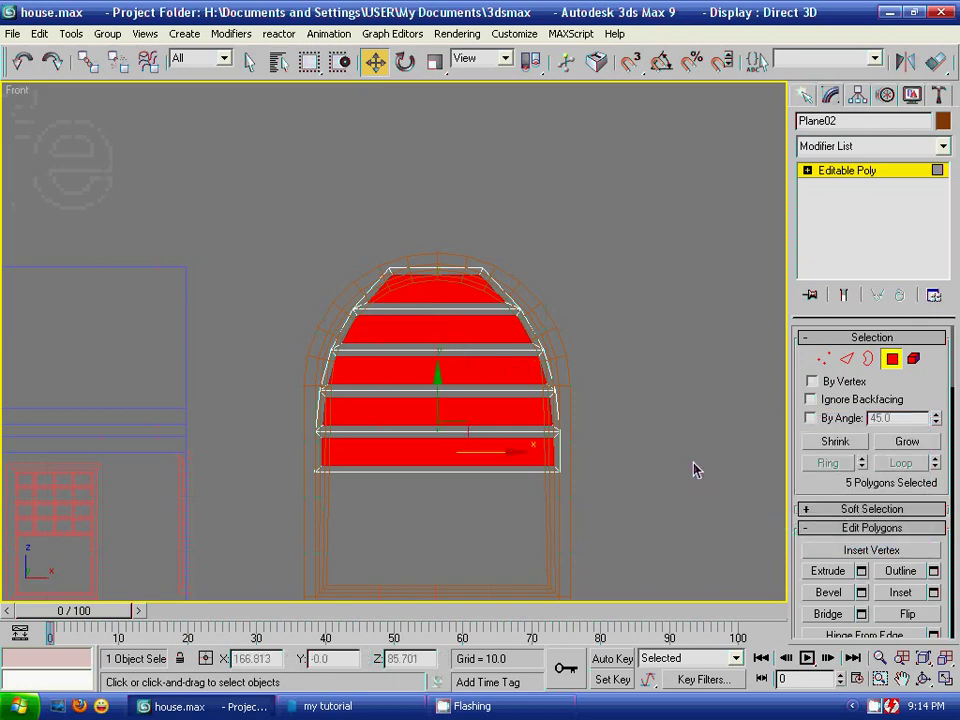
- In a shaded Perspective view, select the five inner slat polygons of the arched window
{"action": "key", "text": "p"}
{"action": "key", "text": "F3"}
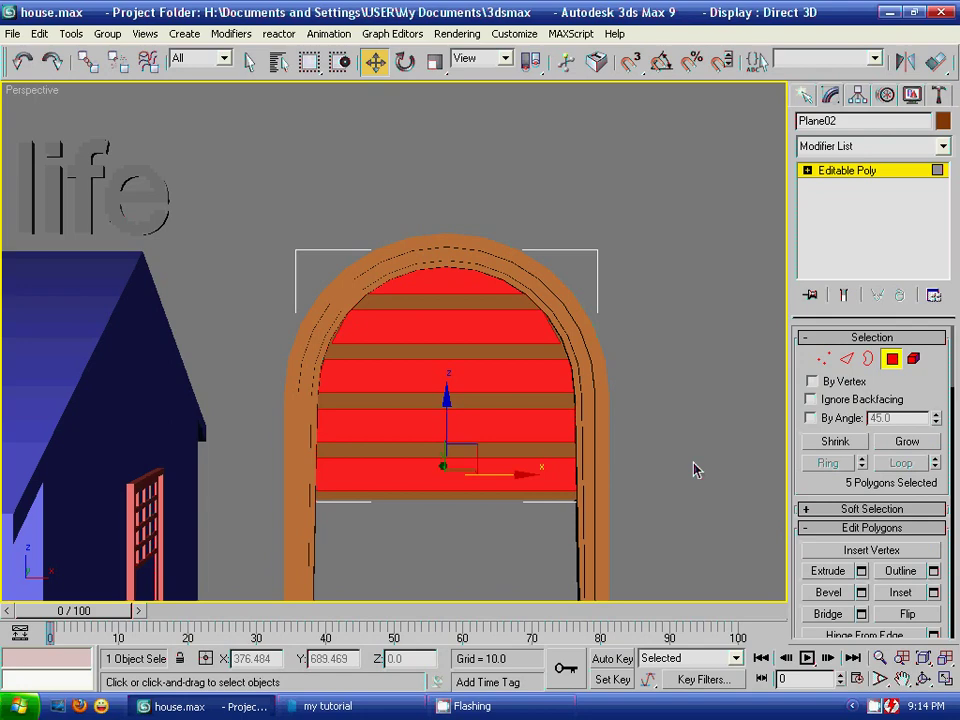
{"action": "mouse_move", "coordinate": [729, 444]}
{"action": "middle_mouse_down", "text": "alt"}
{"action": "mouse_move", "coordinate": [649, 461]}
{"action": "mouse_move", "coordinate": [690, 437]}
{"action": "mouse_move", "coordinate": [724, 439]}
{"action": "mouse_move", "coordinate": [703, 424]}
{"action": "mouse_move", "coordinate": [613, 439]}
{"action": "mouse_move", "coordinate": [646, 424]}
{"action": "mouse_move", "coordinate": [647, 433]}
{"action": "mouse_move", "coordinate": [711, 439]}
{"action": "middle_mouse_up", "text": "alt"}
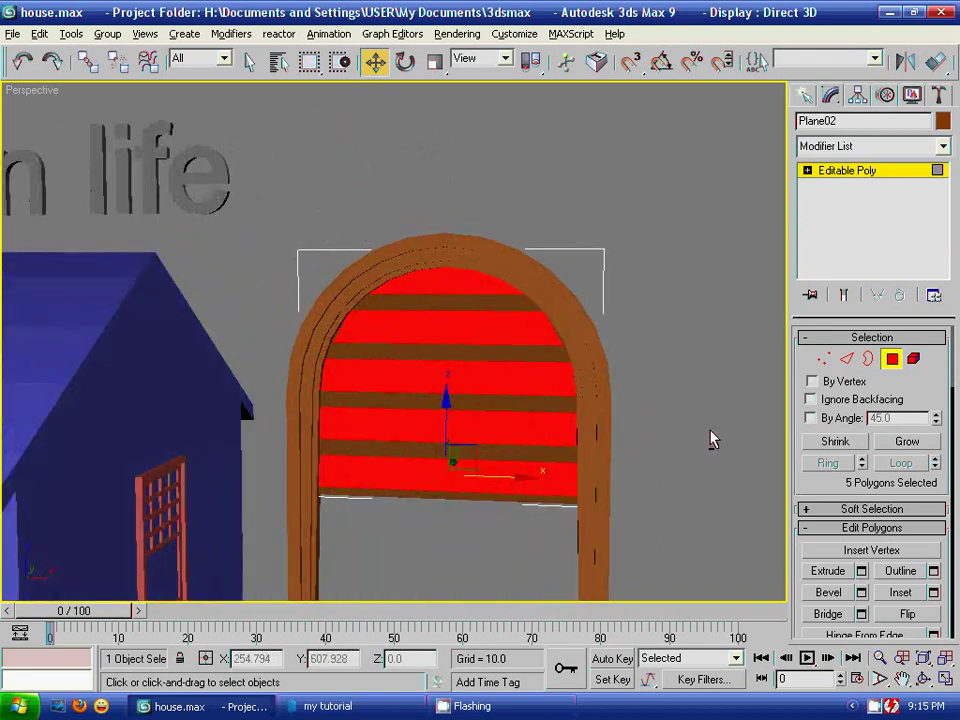
{"action": "left_click", "coordinate": [720, 339]}
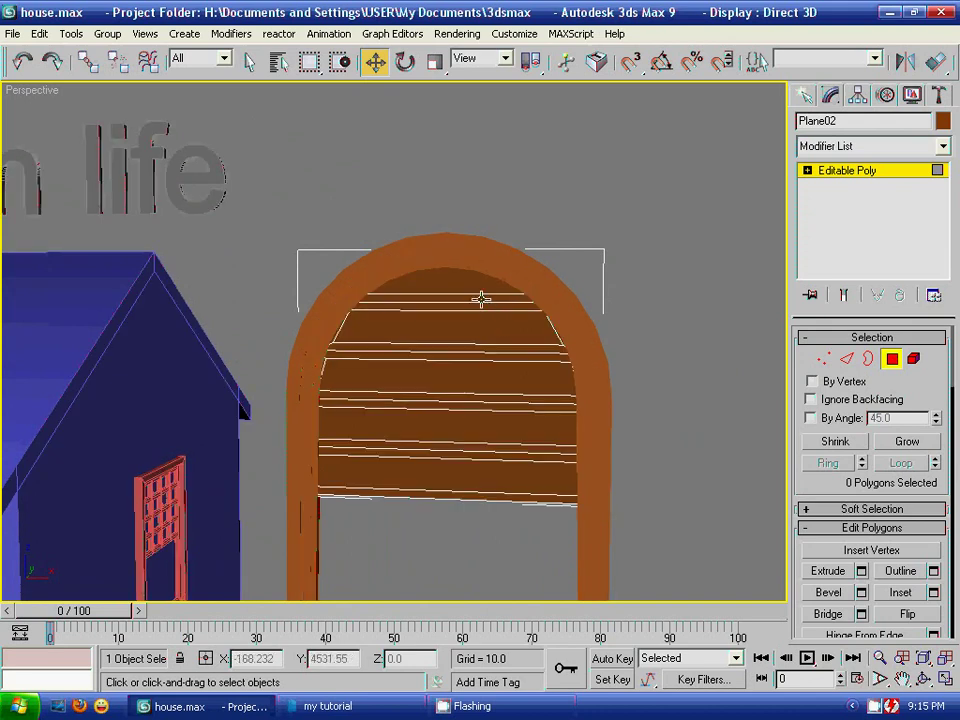
{"action": "left_click", "coordinate": [481, 299]}
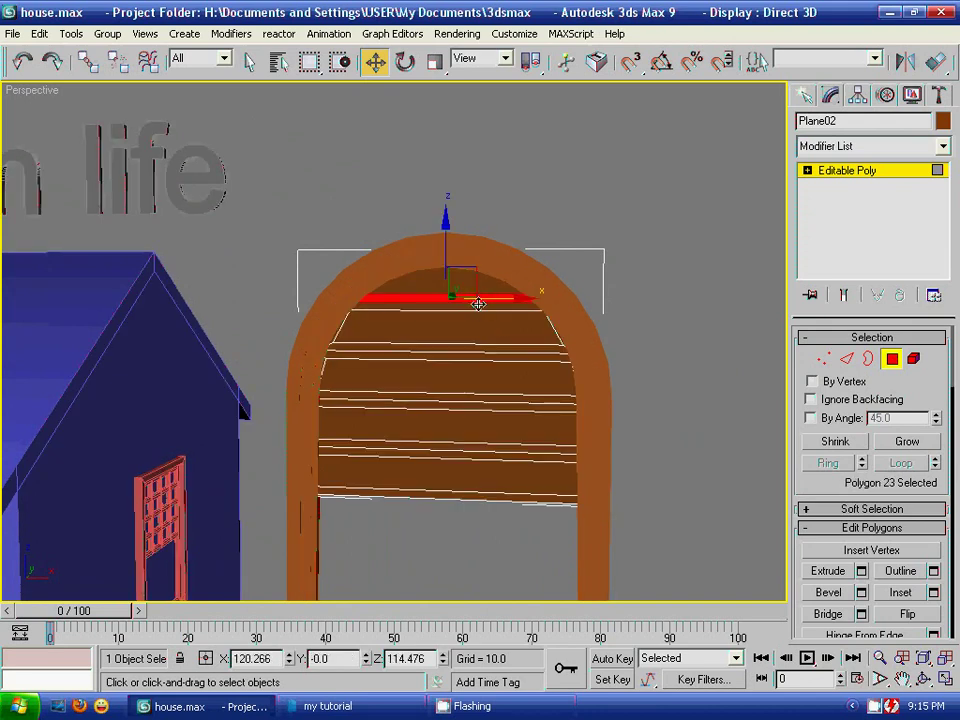
{"action": "left_click", "coordinate": [476, 304], "text": "ctrl"}
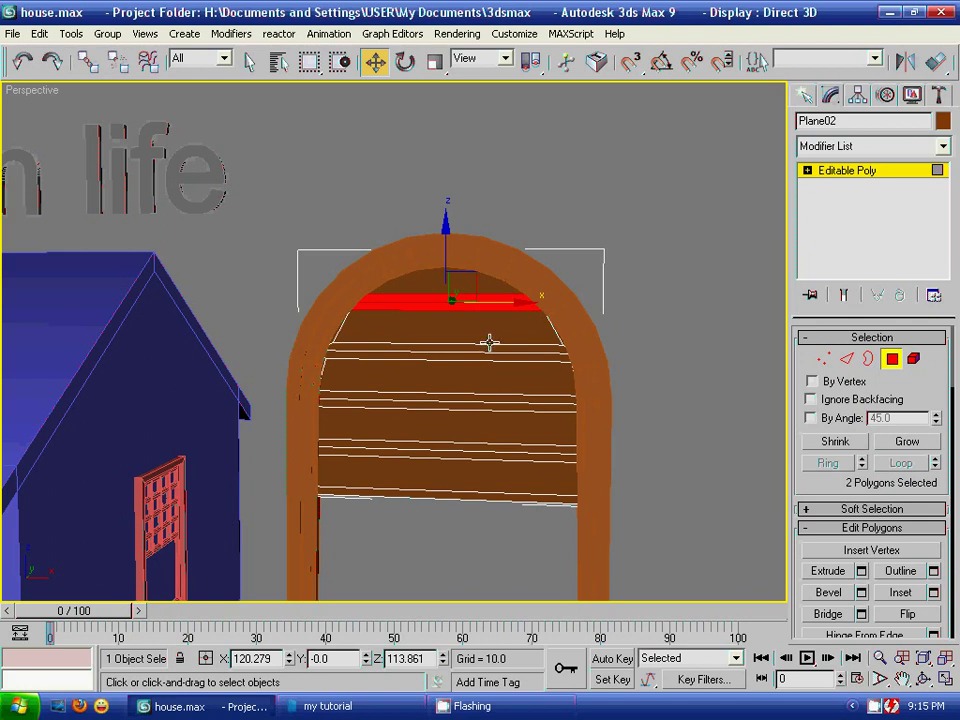
{"action": "left_click", "coordinate": [424, 283]}
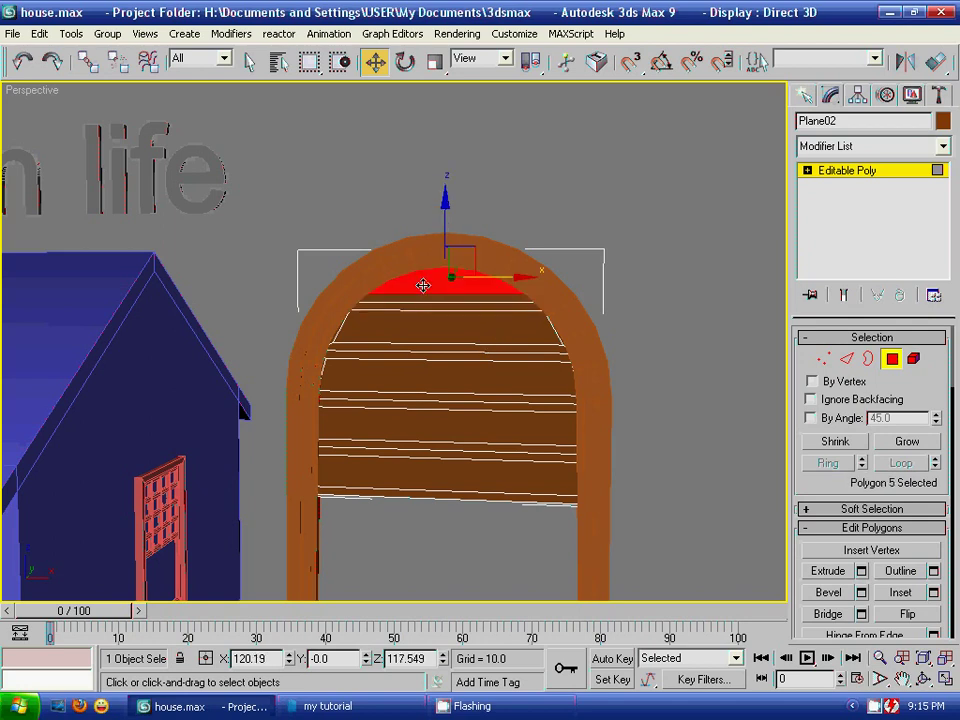
{"action": "left_click", "coordinate": [461, 331], "text": "ctrl"}
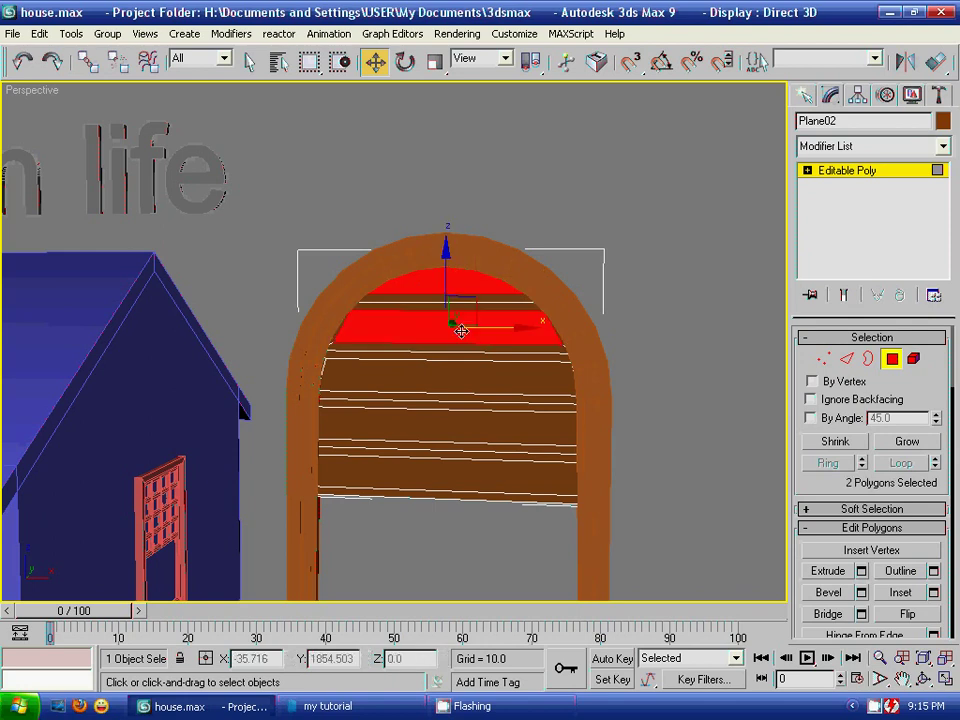
{"action": "left_click", "coordinate": [474, 416], "text": "ctrl"}
{"action": "left_click", "coordinate": [469, 426], "text": "ctrl"}
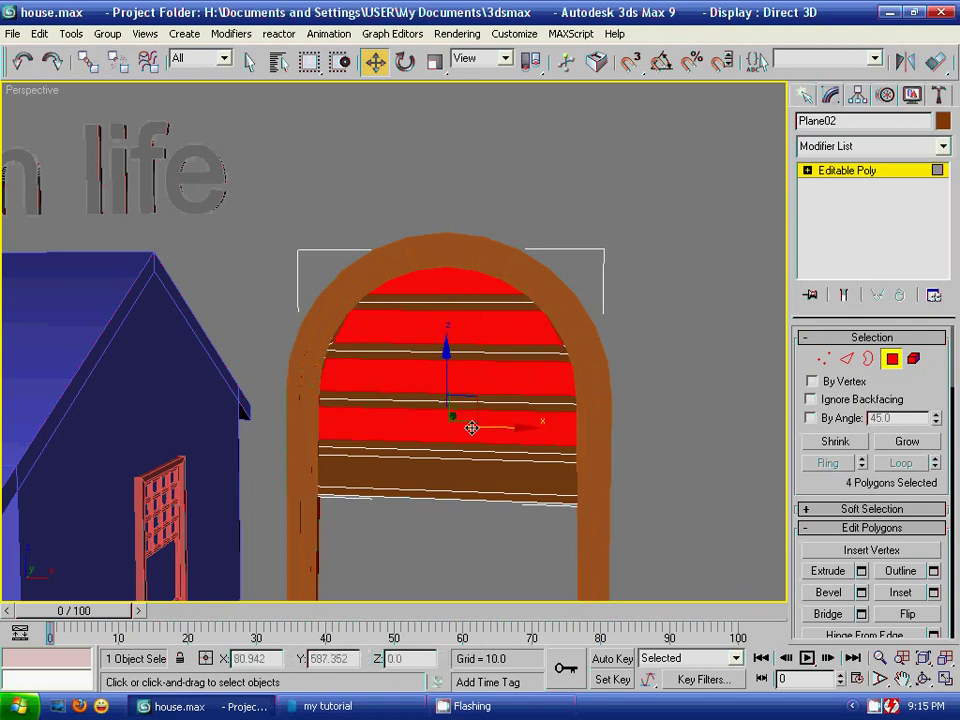
{"action": "left_click", "coordinate": [474, 474], "text": "ctrl"}
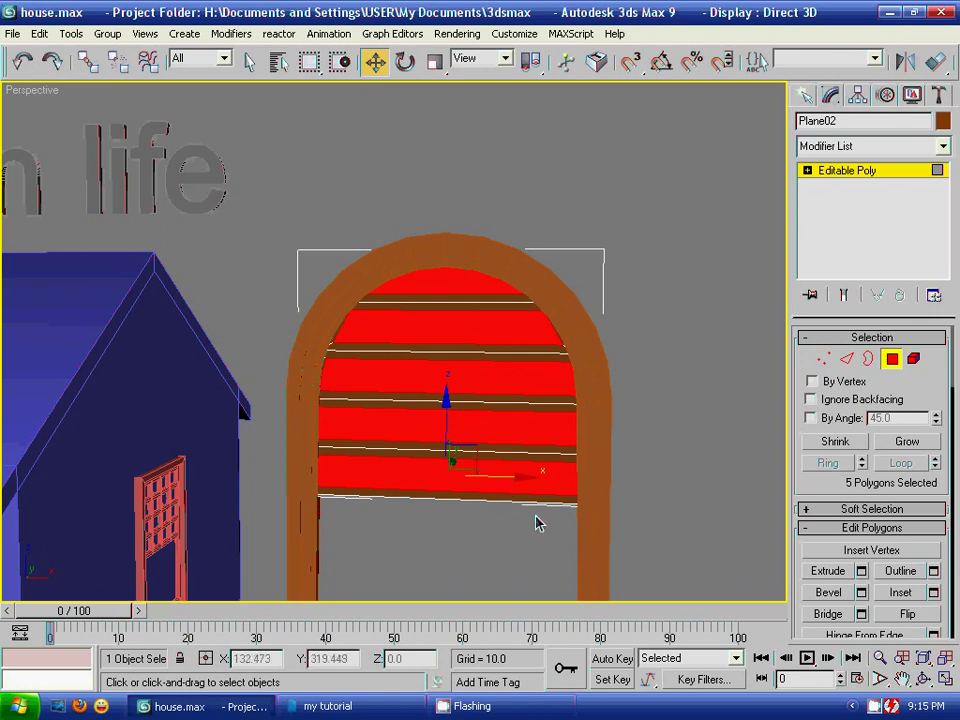
{"action": "middle_click_drag", "start_coordinate": [529, 549], "coordinate": [541, 481]}
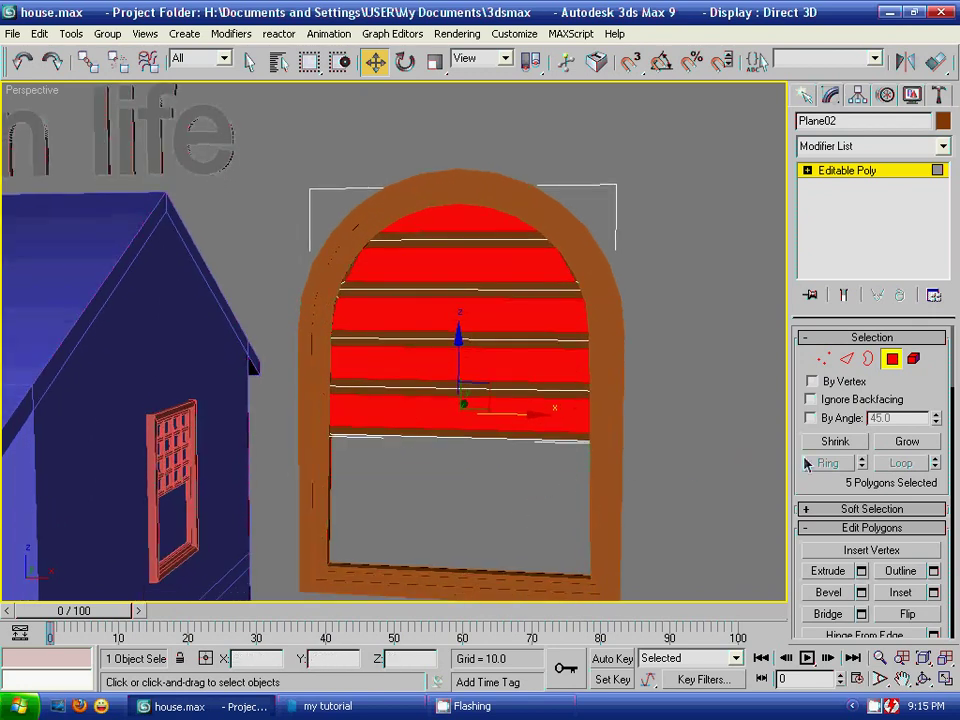
- Extrude the selected slat faces with an extrusion height of 3.5 and view them side-on
{"action": "left_click", "coordinate": [862, 571]}
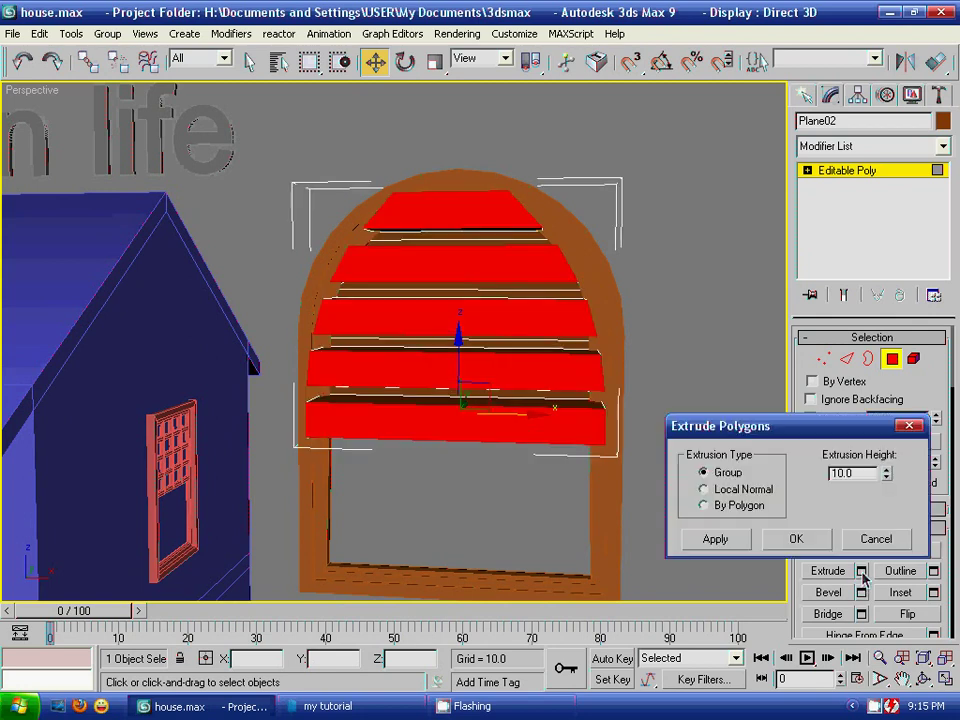
{"action": "left_click_drag", "start_coordinate": [886, 478], "coordinate": [869, 492]}
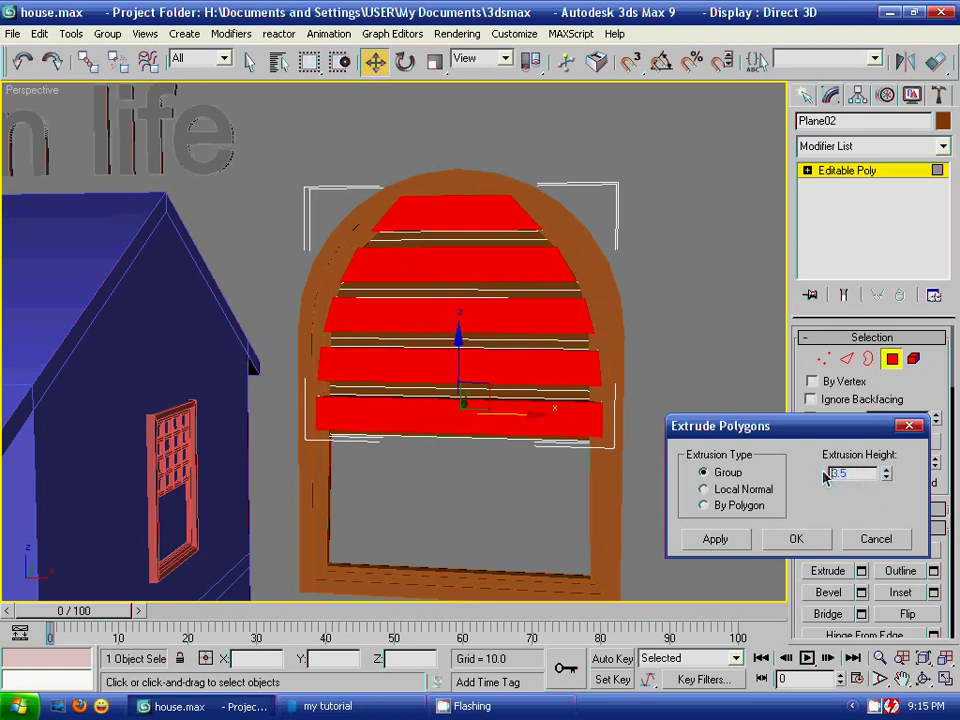
{"action": "left_click", "coordinate": [814, 541]}
{"action": "mouse_move", "coordinate": [676, 432]}
{"action": "middle_mouse_down", "text": "alt"}
{"action": "mouse_move", "coordinate": [561, 439]}
{"action": "mouse_move", "coordinate": [532, 452]}
{"action": "mouse_move", "coordinate": [639, 448]}
{"action": "mouse_move", "coordinate": [540, 461]}
{"action": "mouse_move", "coordinate": [561, 463]}
{"action": "mouse_move", "coordinate": [660, 450]}
{"action": "mouse_move", "coordinate": [684, 420]}
{"action": "mouse_move", "coordinate": [654, 407]}
{"action": "mouse_move", "coordinate": [681, 418]}
{"action": "mouse_move", "coordinate": [671, 433]}
{"action": "mouse_move", "coordinate": [683, 379]}
{"action": "mouse_move", "coordinate": [662, 416]}
{"action": "mouse_move", "coordinate": [701, 431]}
{"action": "mouse_move", "coordinate": [677, 431]}
{"action": "middle_mouse_up", "text": "alt"}
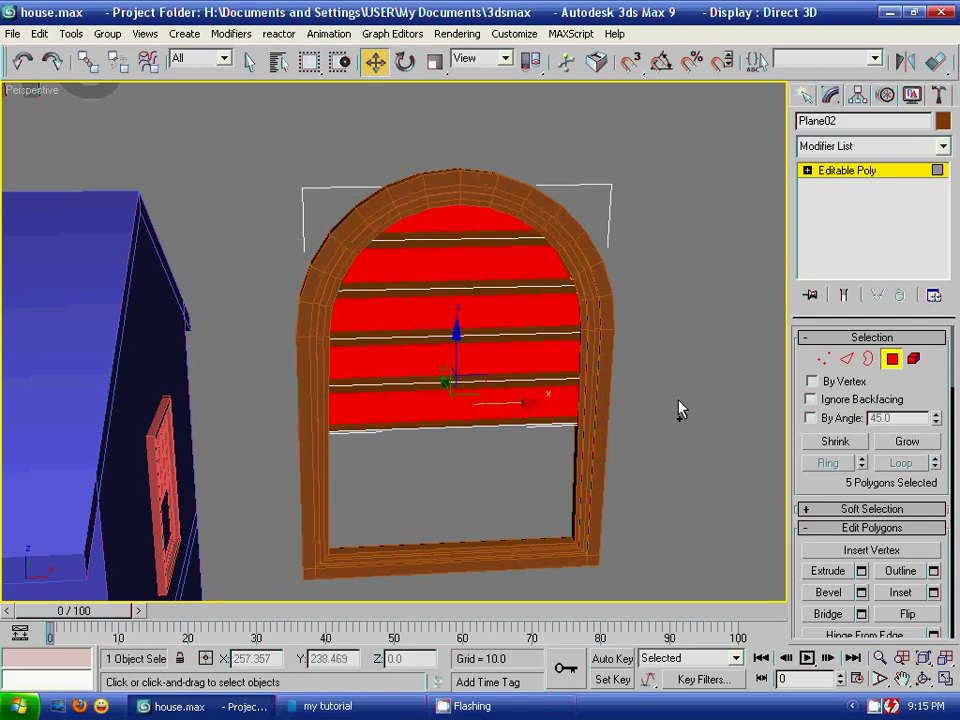
- Restore the slat face selection and re-adjust the bottom strip using undo and redo
{"action": "left_click", "coordinate": [712, 325]}
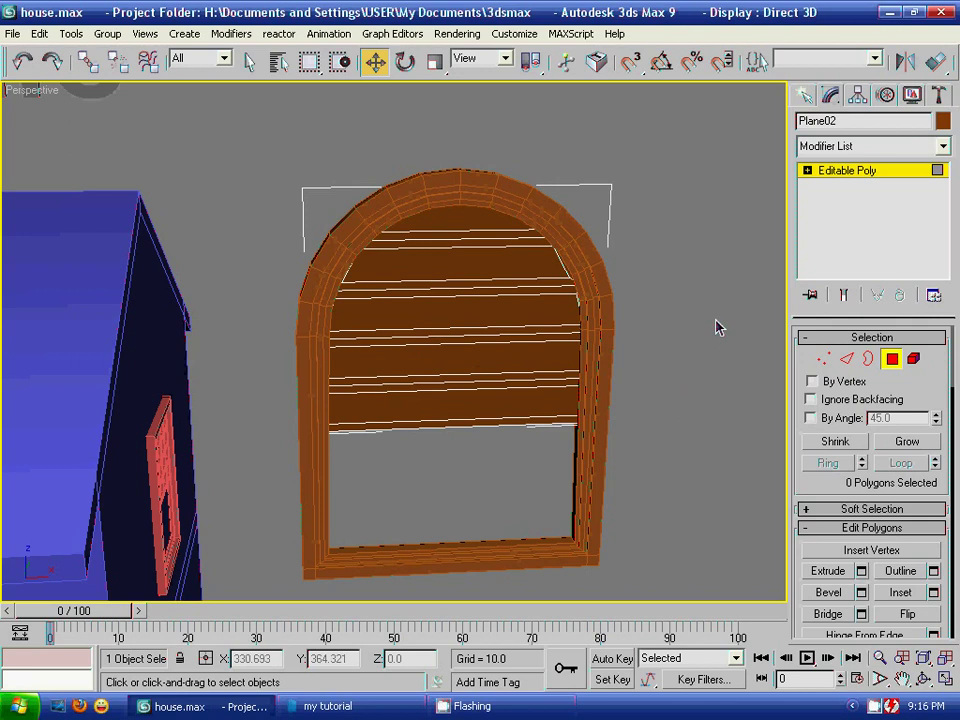
{"action": "left_click", "coordinate": [22, 62]}
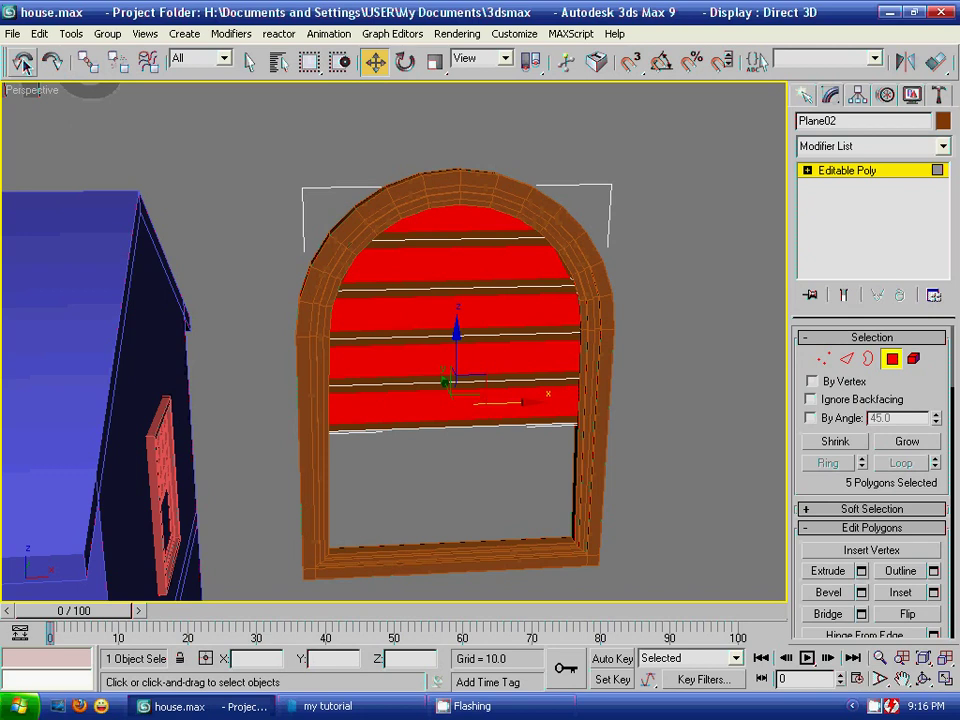
{"action": "left_click", "coordinate": [22, 62]}
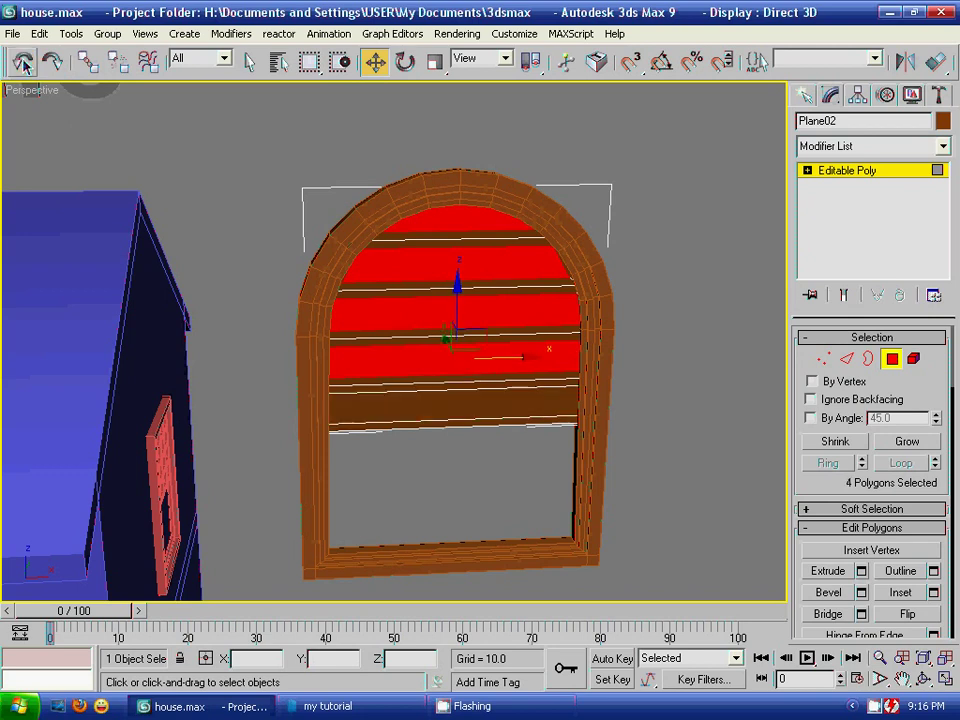
{"action": "left_click", "coordinate": [52, 62]}
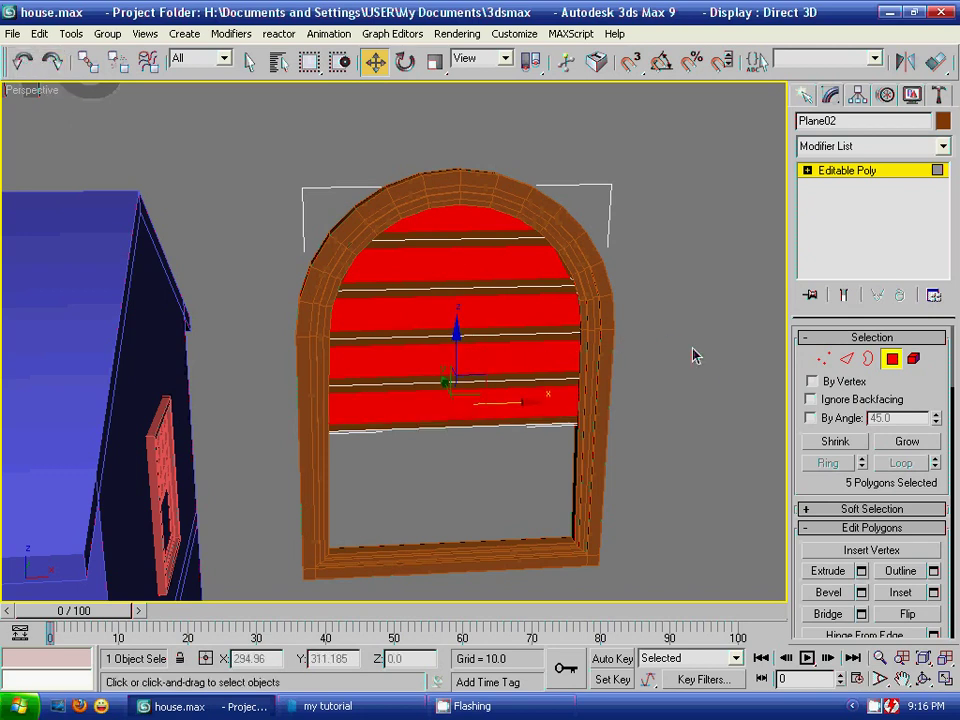
- Extrude the five window strips outward by 2, then return to the front view of the arch
{"action": "middle_click_drag", "start_coordinate": [714, 345], "coordinate": [555, 349], "text": "alt"}
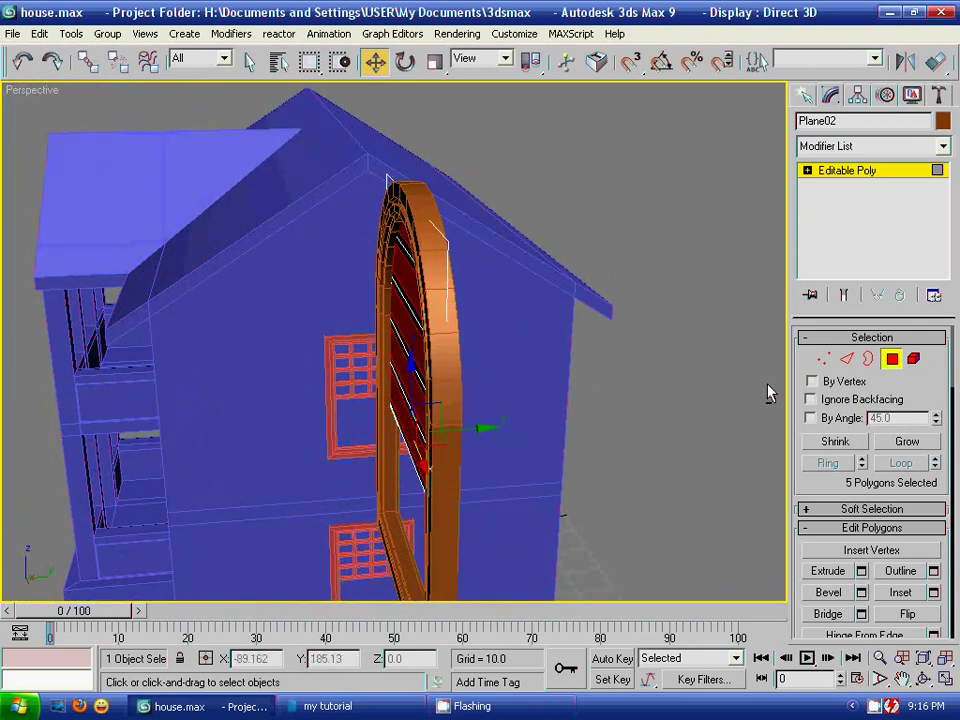
{"action": "left_click", "coordinate": [861, 571]}
{"action": "type", "text": "2"}
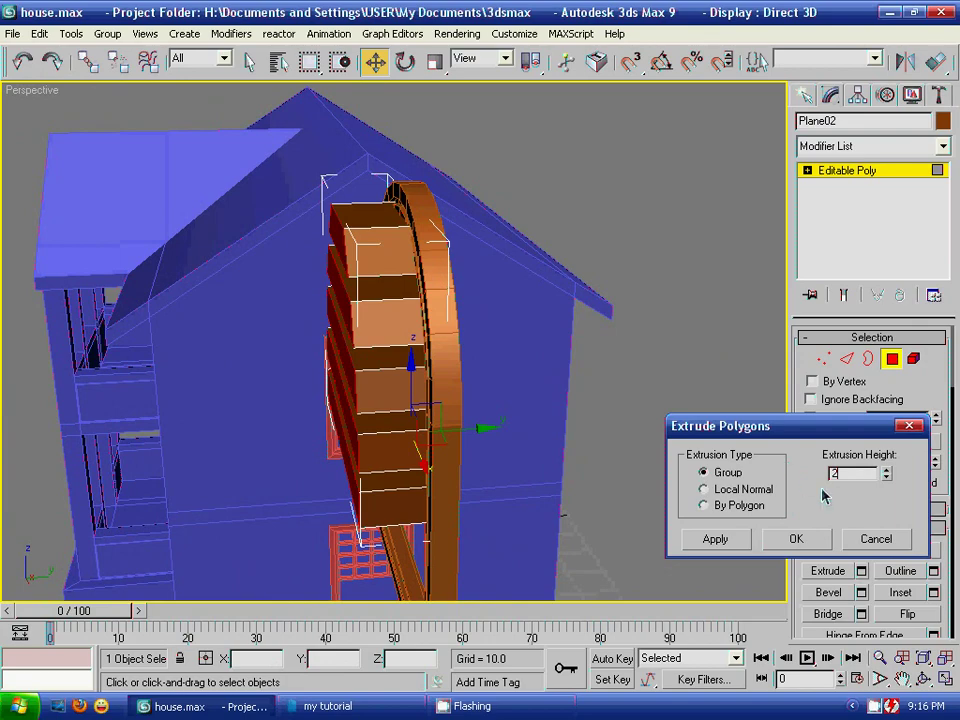
{"action": "left_click", "coordinate": [796, 538]}
{"action": "mouse_move", "coordinate": [462, 431]}
{"action": "middle_mouse_down", "text": "alt"}
{"action": "mouse_move", "coordinate": [579, 407]}
{"action": "mouse_move", "coordinate": [521, 422]}
{"action": "mouse_move", "coordinate": [341, 412]}
{"action": "mouse_move", "coordinate": [448, 449]}
{"action": "mouse_move", "coordinate": [611, 423]}
{"action": "mouse_move", "coordinate": [598, 435]}
{"action": "middle_mouse_up", "text": "alt"}
{"action": "left_click", "coordinate": [707, 349]}
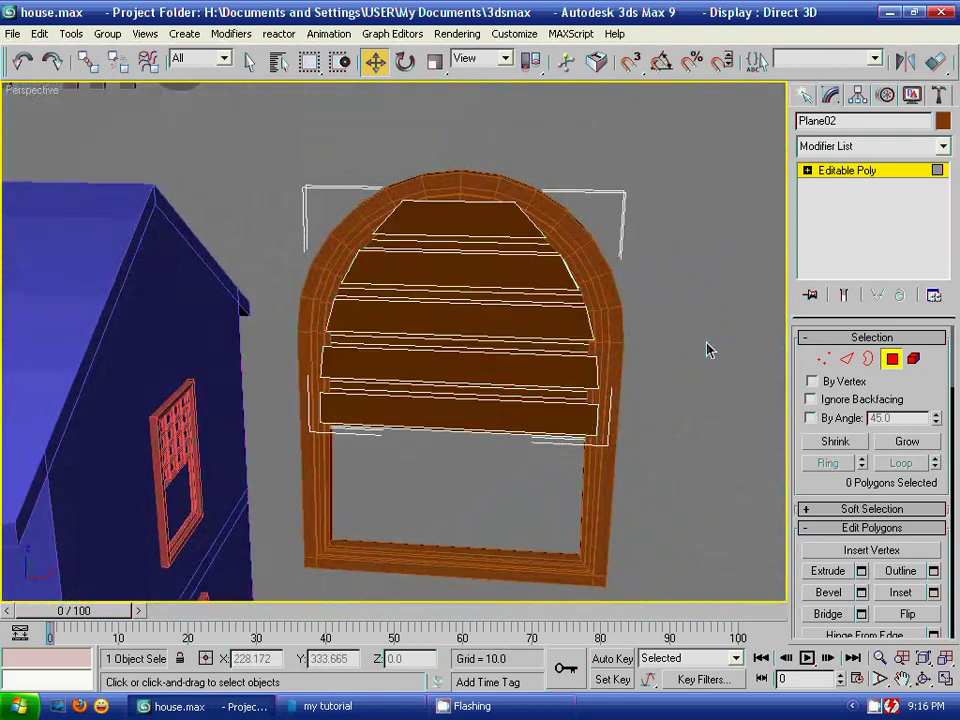
- Select the seven gap strips between the slats and delete them
{"action": "left_click", "coordinate": [493, 240]}
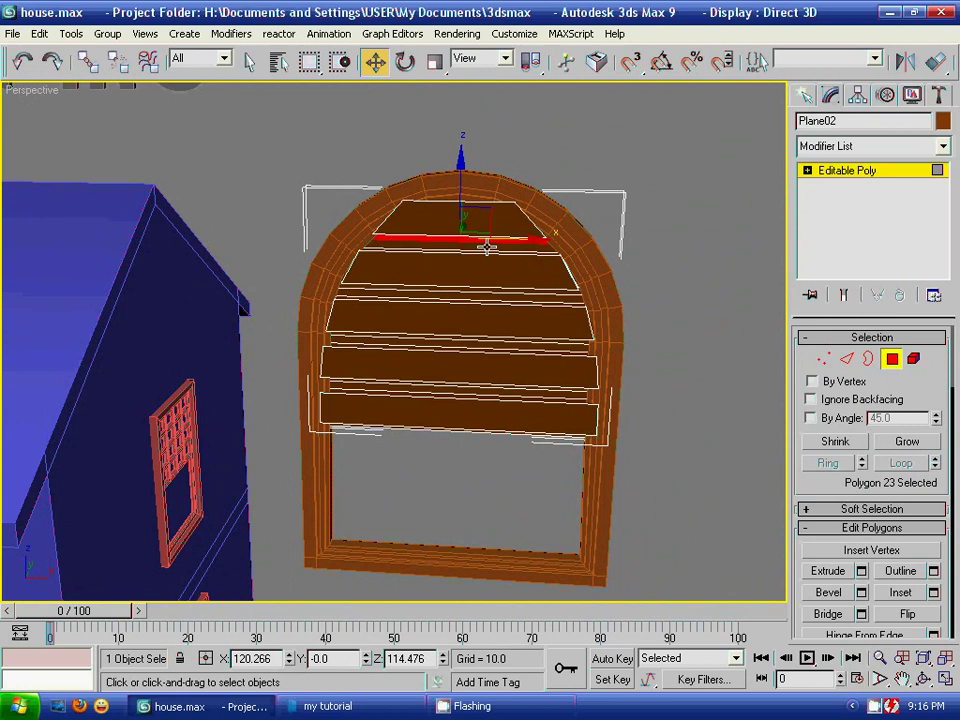
{"action": "left_click", "coordinate": [487, 246], "text": "ctrl"}
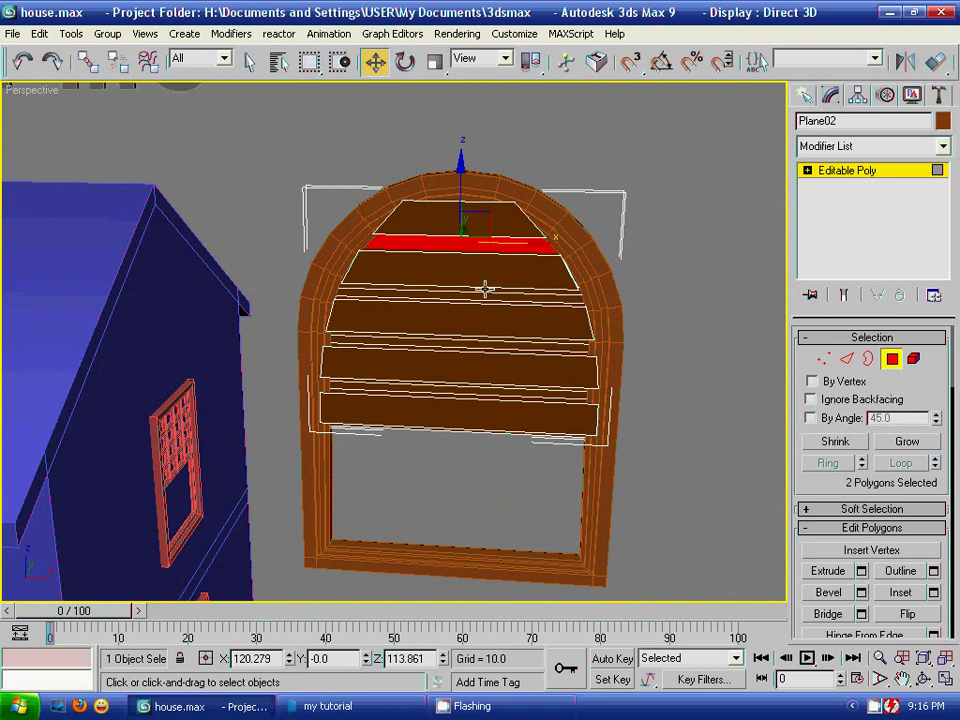
{"action": "left_click", "coordinate": [485, 290], "text": "ctrl"}
{"action": "left_click", "coordinate": [485, 296], "text": "ctrl"}
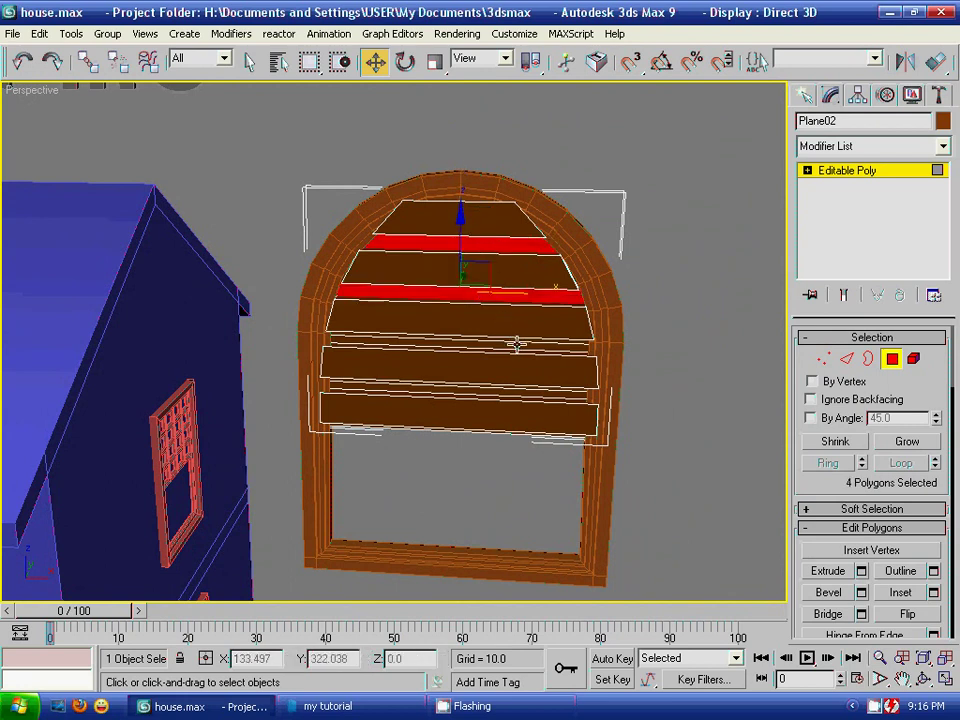
{"action": "left_click", "coordinate": [516, 344], "text": "ctrl"}
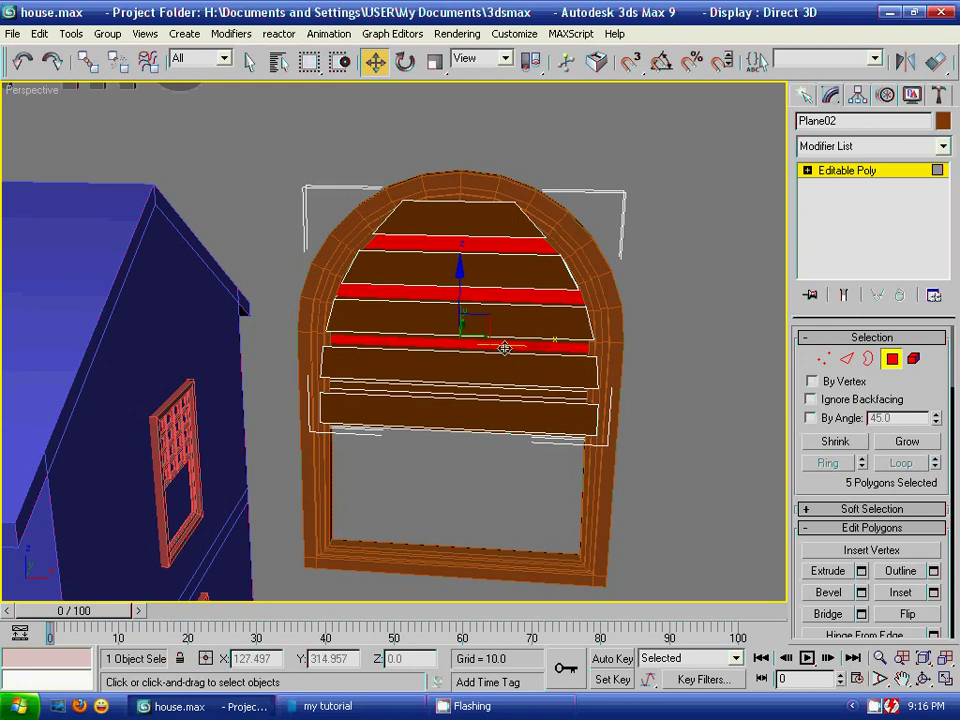
{"action": "scroll", "coordinate": [545, 347], "scroll_direction": "up", "scroll_amount": 3}
{"action": "scroll", "coordinate": [545, 347], "scroll_direction": "up", "scroll_amount": 3}
{"action": "mouse_move", "coordinate": [455, 340]}
{"action": "middle_mouse_down"}
{"action": "mouse_move", "coordinate": [465, 375]}
{"action": "mouse_move", "coordinate": [457, 413]}
{"action": "mouse_move", "coordinate": [460, 216]}
{"action": "middle_mouse_up"}
{"action": "left_click", "coordinate": [467, 303], "text": "ctrl"}
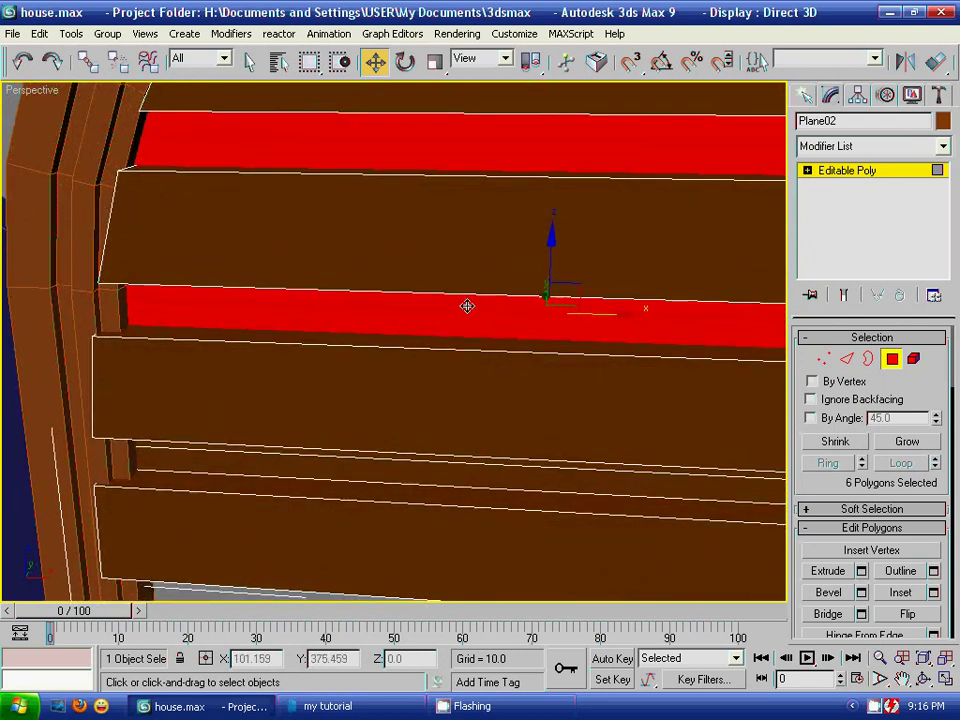
{"action": "mouse_move", "coordinate": [500, 360]}
{"action": "middle_mouse_down"}
{"action": "mouse_move", "coordinate": [501, 326]}
{"action": "mouse_move", "coordinate": [496, 344]}
{"action": "mouse_move", "coordinate": [482, 272]}
{"action": "mouse_move", "coordinate": [471, 314]}
{"action": "middle_mouse_up"}
{"action": "left_click", "coordinate": [487, 363], "text": "ctrl"}
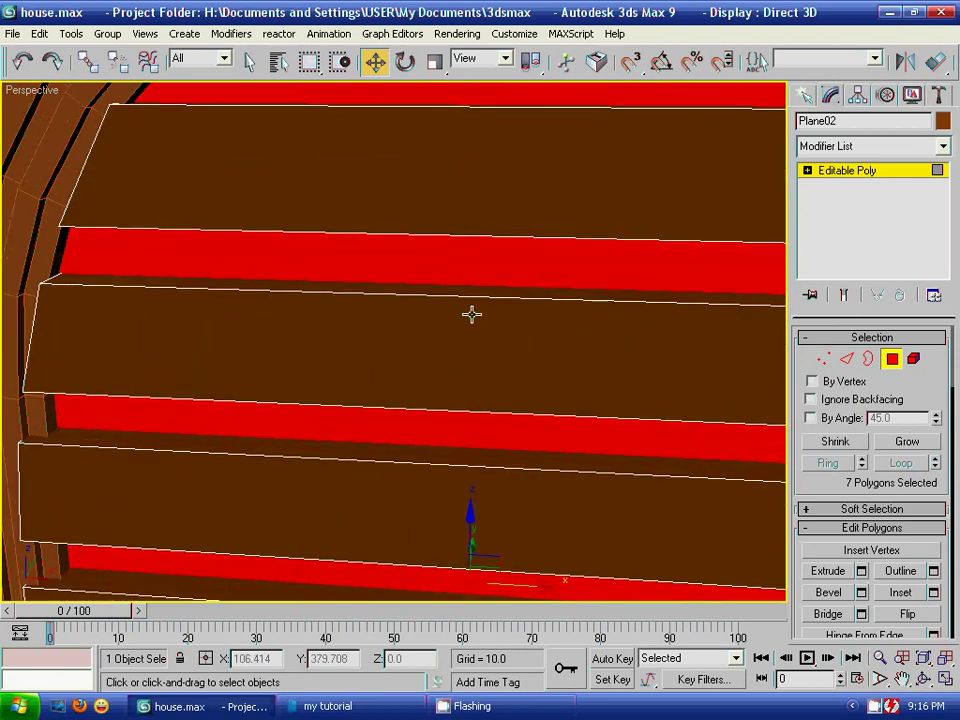
{"action": "scroll", "coordinate": [471, 314], "scroll_direction": "down", "scroll_amount": 3}
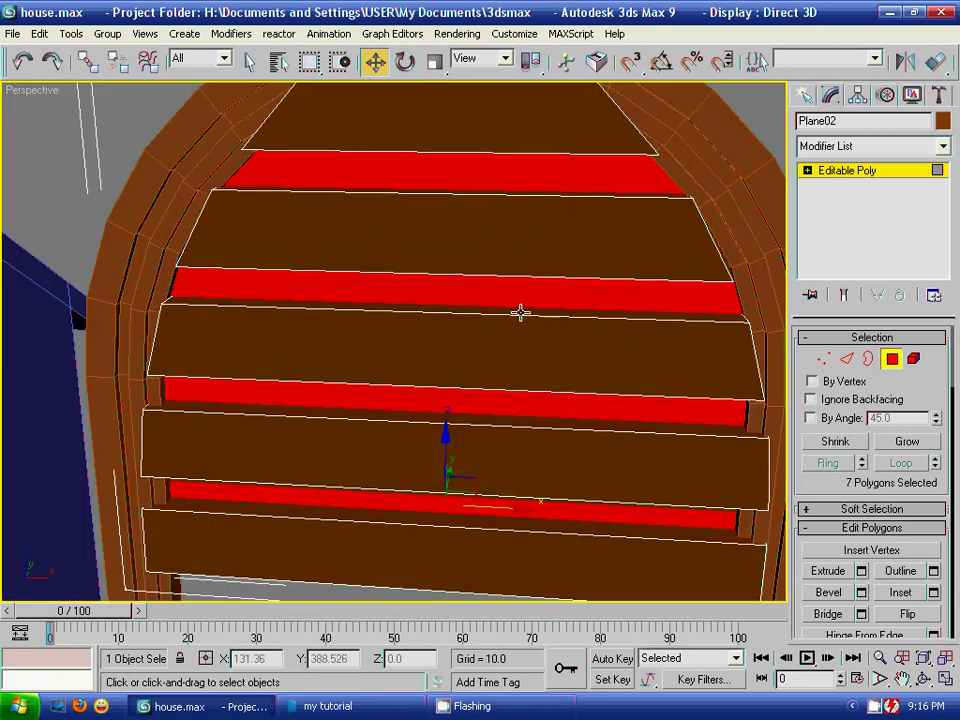
{"action": "key", "text": "Delete"}
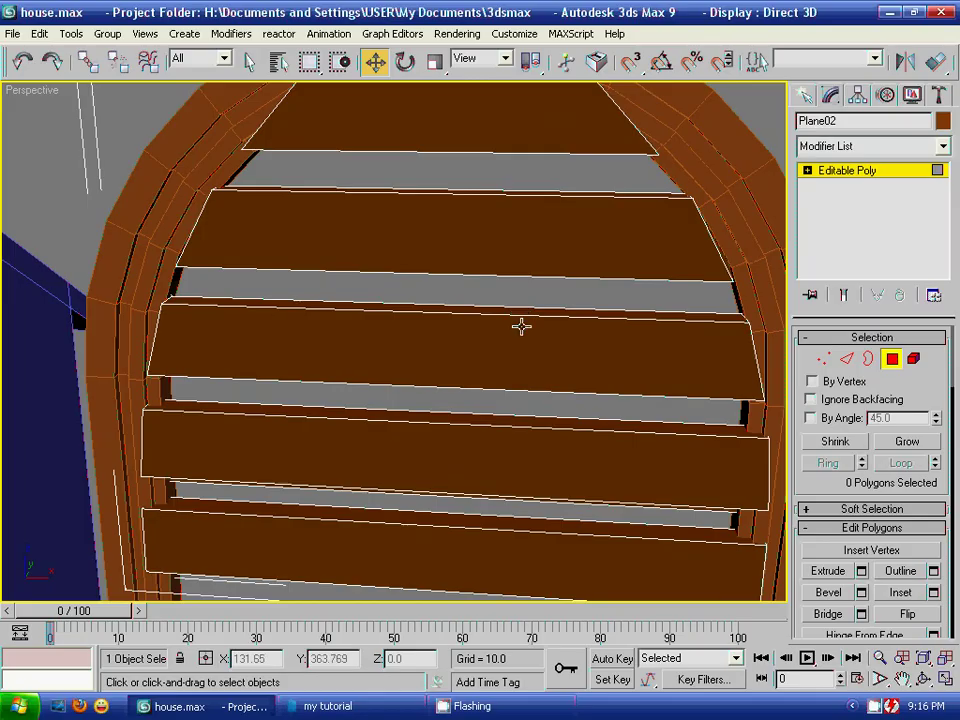
- Inspect the open gaps between the slats from angled, underside and front views
{"action": "mouse_move", "coordinate": [503, 261]}
{"action": "middle_mouse_down", "text": "alt"}
{"action": "mouse_move", "coordinate": [471, 296]}
{"action": "mouse_move", "coordinate": [433, 279]}
{"action": "mouse_move", "coordinate": [411, 239]}
{"action": "mouse_move", "coordinate": [424, 206]}
{"action": "mouse_move", "coordinate": [424, 381]}
{"action": "mouse_move", "coordinate": [467, 358]}
{"action": "mouse_move", "coordinate": [472, 385]}
{"action": "middle_mouse_up", "text": "alt"}
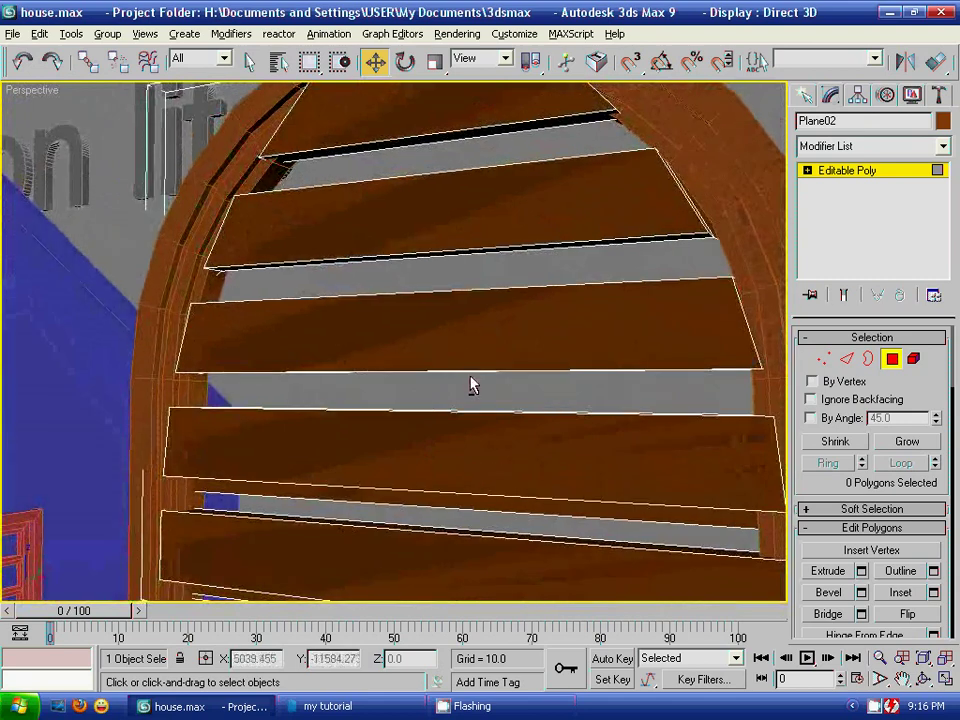
{"action": "left_click", "coordinate": [475, 504]}
{"action": "mouse_move", "coordinate": [520, 505]}
{"action": "middle_mouse_down", "text": "alt"}
{"action": "mouse_move", "coordinate": [456, 476]}
{"action": "mouse_move", "coordinate": [456, 504]}
{"action": "mouse_move", "coordinate": [466, 436]}
{"action": "middle_mouse_up", "text": "alt"}
{"action": "left_click", "coordinate": [559, 484]}
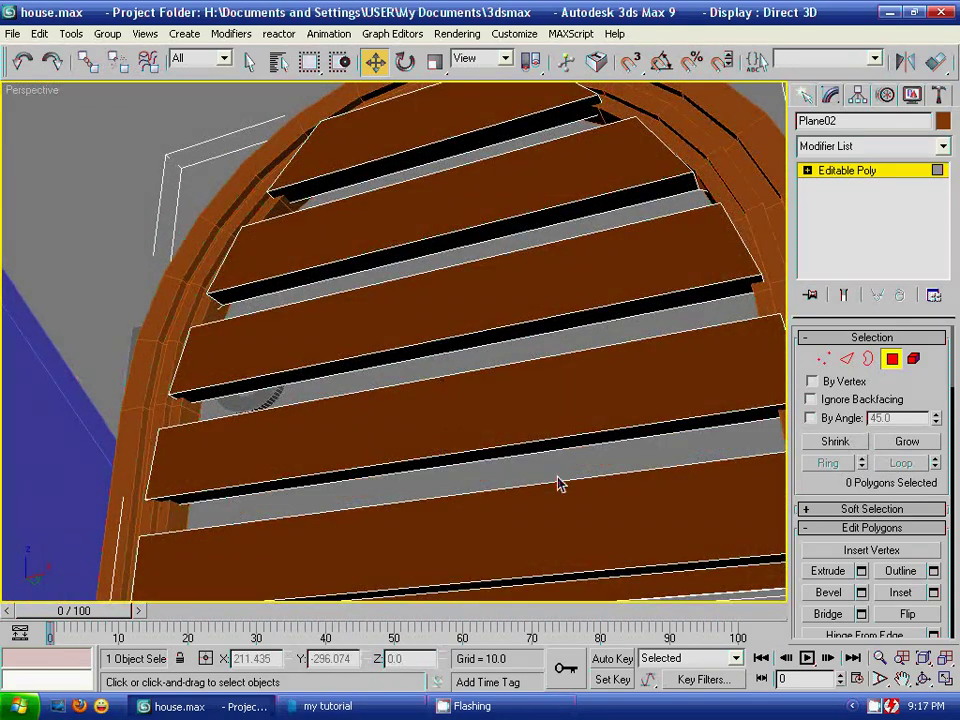
{"action": "mouse_move", "coordinate": [523, 349]}
{"action": "middle_mouse_down", "text": "alt"}
{"action": "mouse_move", "coordinate": [589, 414]}
{"action": "mouse_move", "coordinate": [501, 257]}
{"action": "mouse_move", "coordinate": [569, 381]}
{"action": "mouse_move", "coordinate": [388, 386]}
{"action": "mouse_move", "coordinate": [225, 356]}
{"action": "mouse_move", "coordinate": [227, 424]}
{"action": "mouse_move", "coordinate": [266, 414]}
{"action": "mouse_move", "coordinate": [255, 360]}
{"action": "mouse_move", "coordinate": [200, 360]}
{"action": "middle_mouse_up", "text": "alt"}
- Try capping the slatted panel's open borders, then undo the cap and clear the selection
{"action": "left_click", "coordinate": [867, 358]}
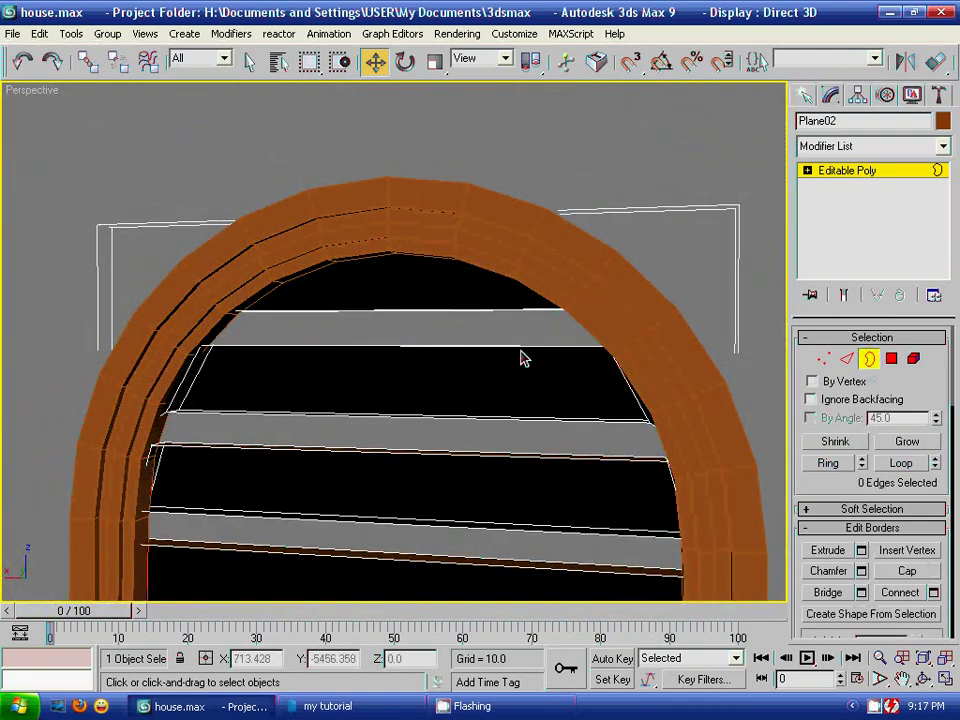
{"action": "left_click", "coordinate": [517, 346]}
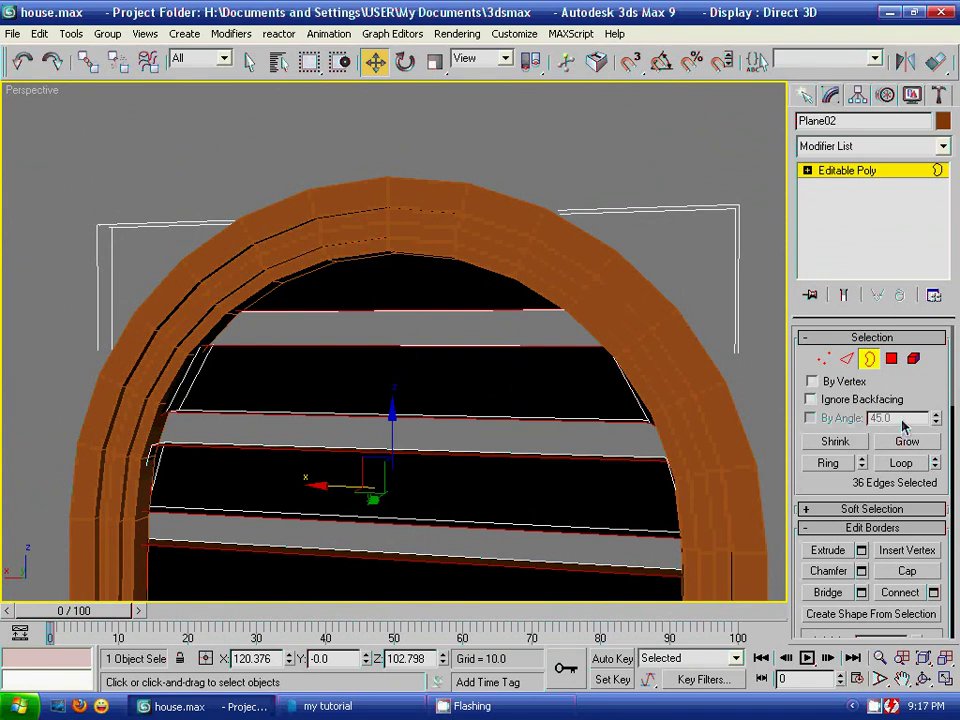
{"action": "left_click", "coordinate": [905, 572]}
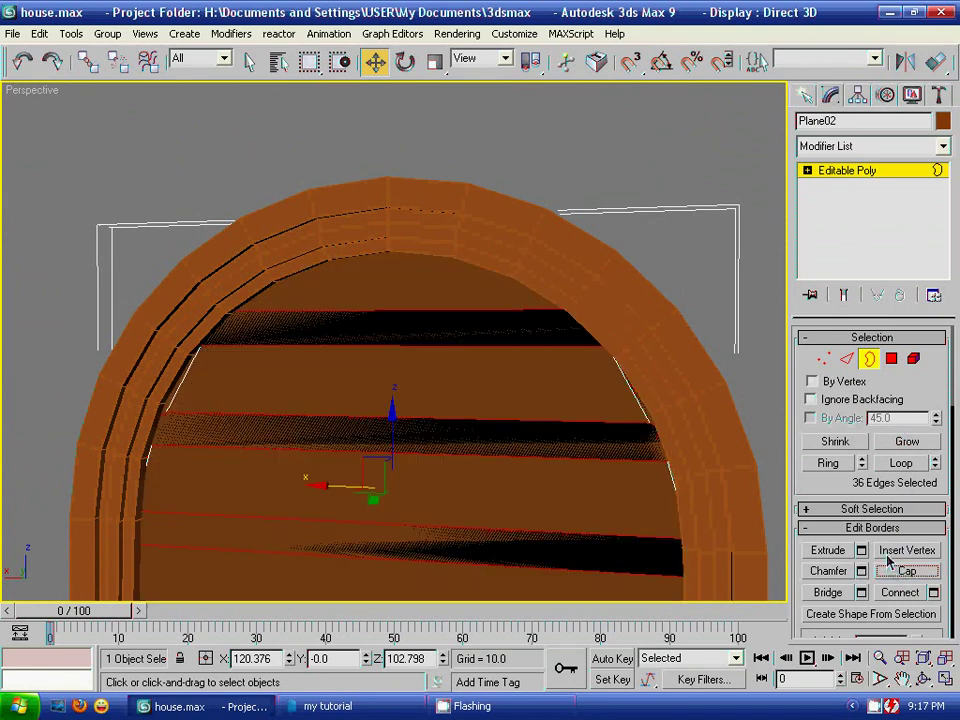
{"action": "key", "text": "ctrl+z"}
{"action": "left_click", "coordinate": [659, 137]}
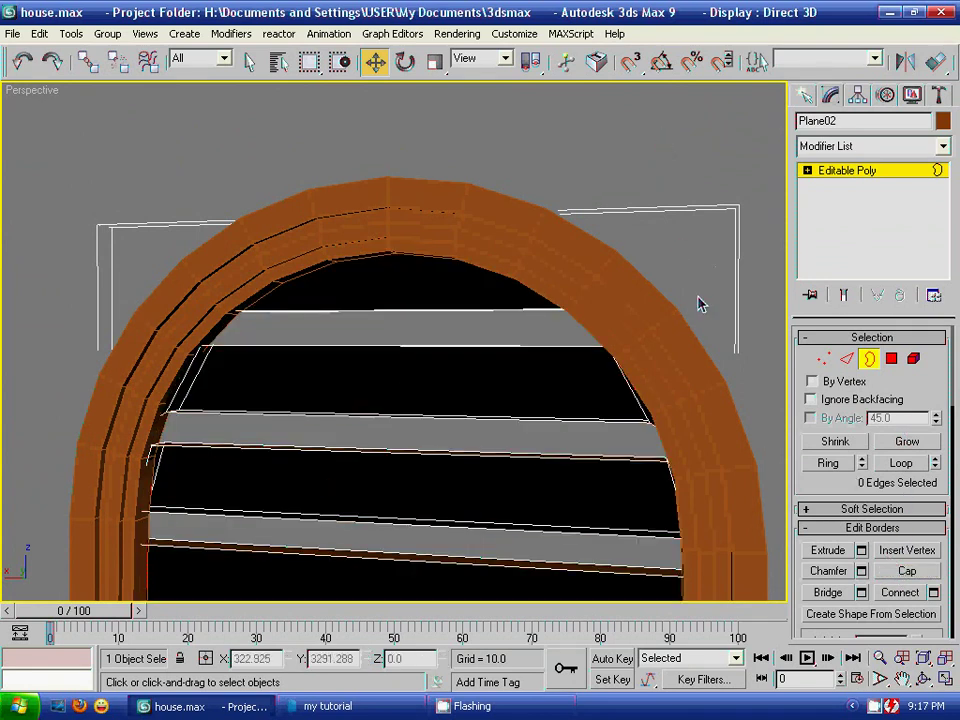
- Move Plane02 about 1 unit along Y in the Top view
{"action": "mouse_move", "coordinate": [343, 343]}
{"action": "middle_mouse_down", "text": "alt"}
{"action": "mouse_move", "coordinate": [568, 354]}
{"action": "mouse_move", "coordinate": [530, 400]}
{"action": "mouse_move", "coordinate": [574, 392]}
{"action": "middle_mouse_up", "text": "alt"}
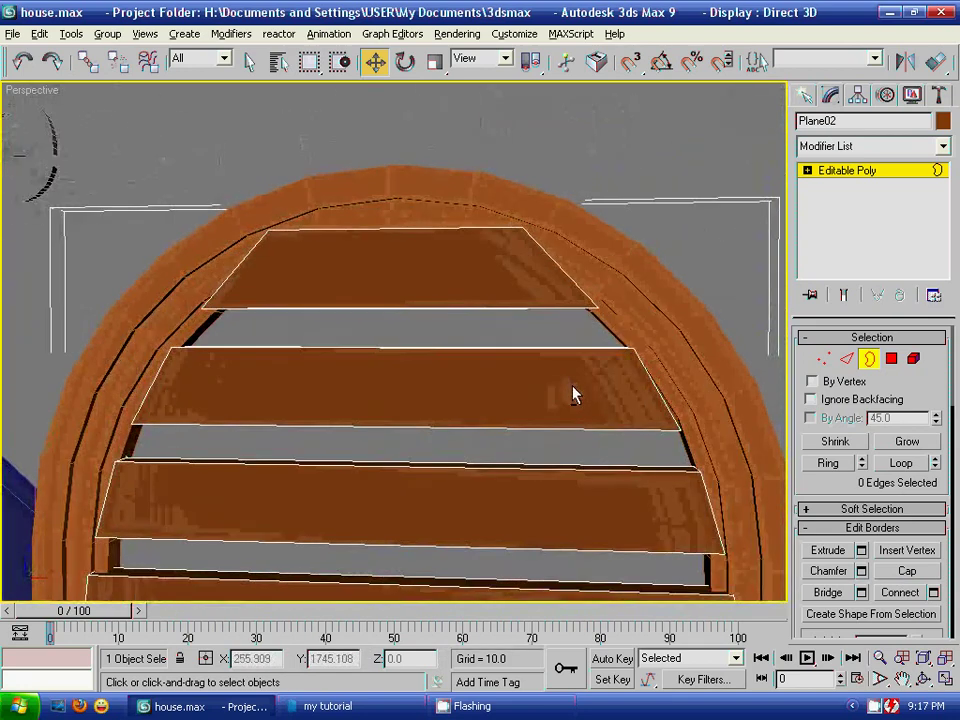
{"action": "scroll", "coordinate": [473, 377], "scroll_direction": "down", "scroll_amount": 3}
{"action": "scroll", "coordinate": [473, 377], "scroll_direction": "down", "scroll_amount": 3}
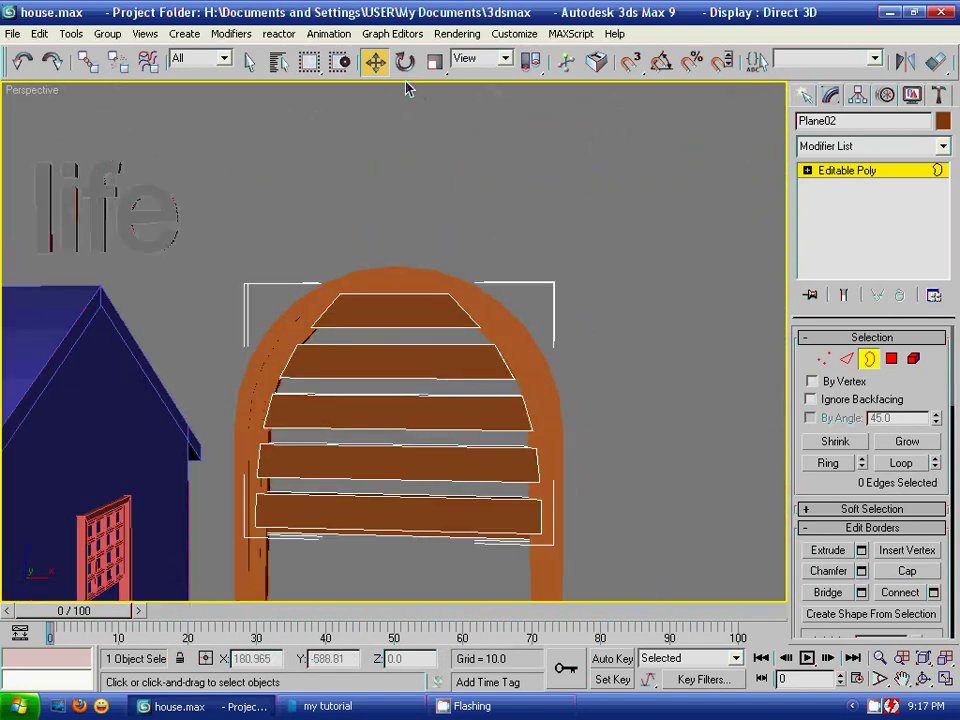
{"action": "left_click", "coordinate": [804, 95]}
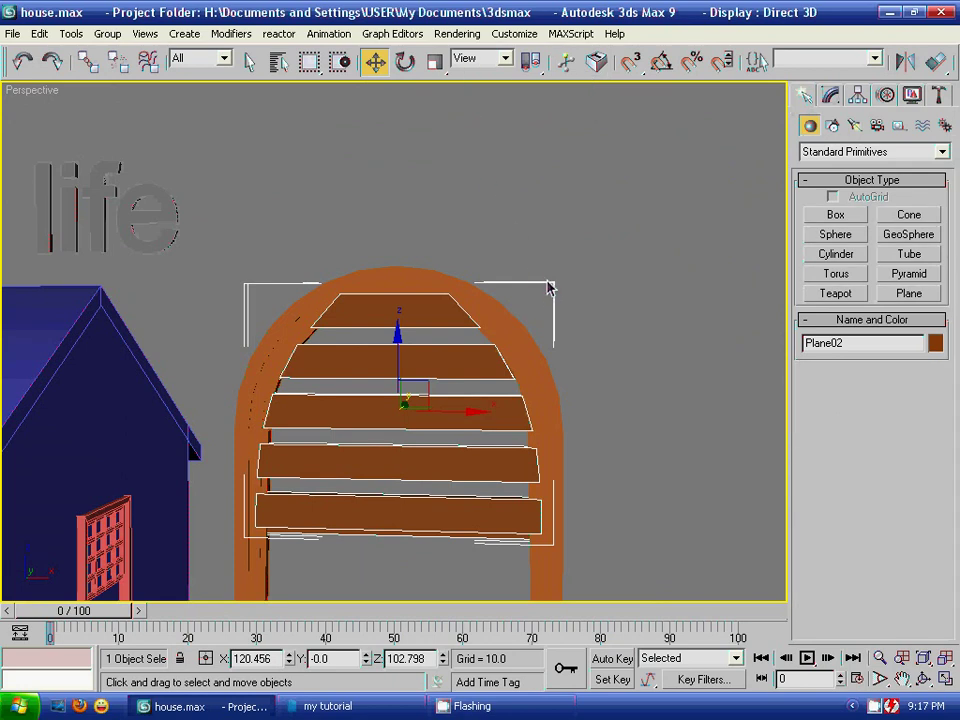
{"action": "key", "text": "t"}
{"action": "mouse_move", "coordinate": [388, 333]}
{"action": "middle_mouse_down"}
{"action": "mouse_move", "coordinate": [581, 210]}
{"action": "mouse_move", "coordinate": [456, 339]}
{"action": "middle_mouse_up"}
{"action": "scroll", "coordinate": [536, 227], "scroll_direction": "down", "scroll_amount": 3}
{"action": "scroll", "coordinate": [664, 240], "scroll_direction": "down", "scroll_amount": 2}
{"action": "scroll", "coordinate": [557, 246], "scroll_direction": "down", "scroll_amount": 3}
{"action": "scroll", "coordinate": [480, 321], "scroll_direction": "up", "scroll_amount": 3}
{"action": "scroll", "coordinate": [488, 325], "scroll_direction": "up", "scroll_amount": 2}
{"action": "left_click_drag", "start_coordinate": [598, 366], "coordinate": [596, 355]}
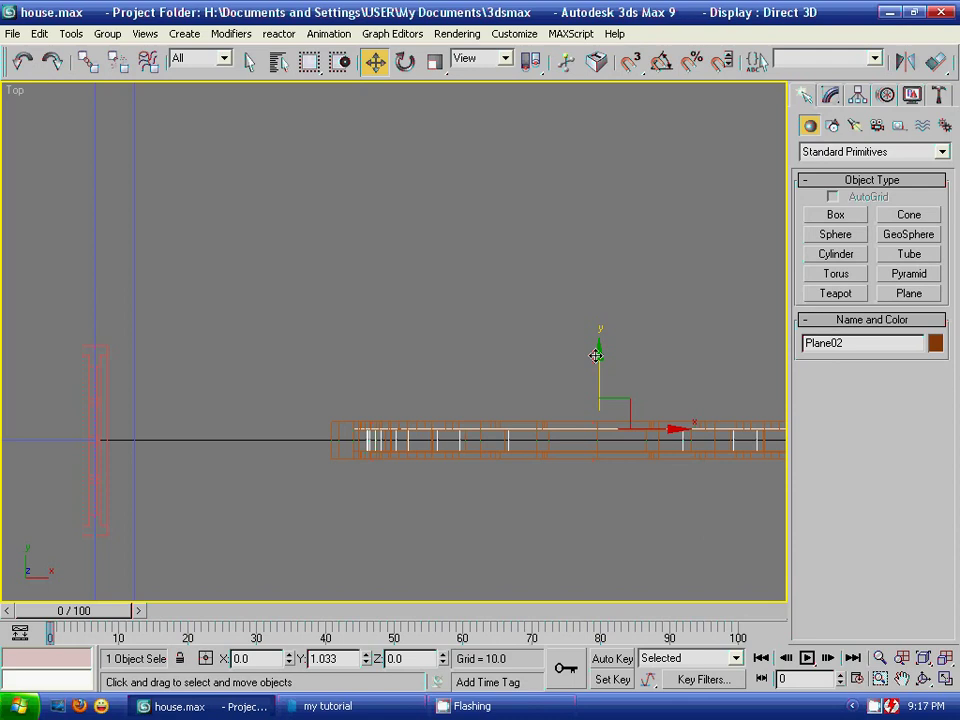
- In Edge mode on Plane02, select the lowest slat's bottom edge and drag it downward
{"action": "left_click", "coordinate": [484, 342]}
{"action": "key", "text": "p"}
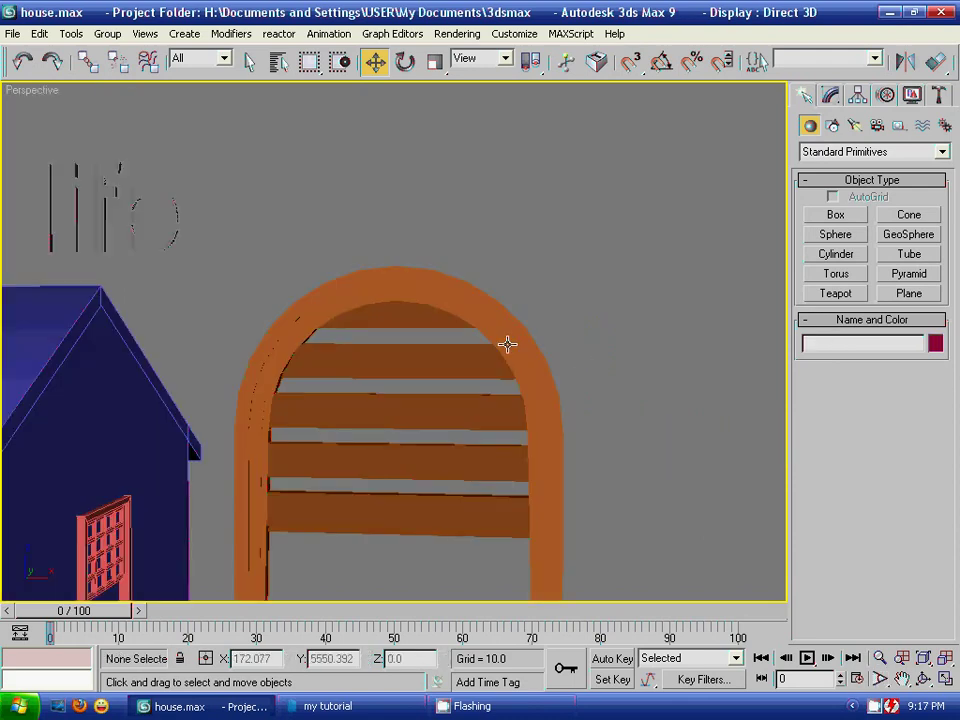
{"action": "mouse_move", "coordinate": [619, 354]}
{"action": "middle_mouse_down", "text": "alt"}
{"action": "mouse_move", "coordinate": [528, 366]}
{"action": "mouse_move", "coordinate": [589, 364]}
{"action": "middle_mouse_up", "text": "alt"}
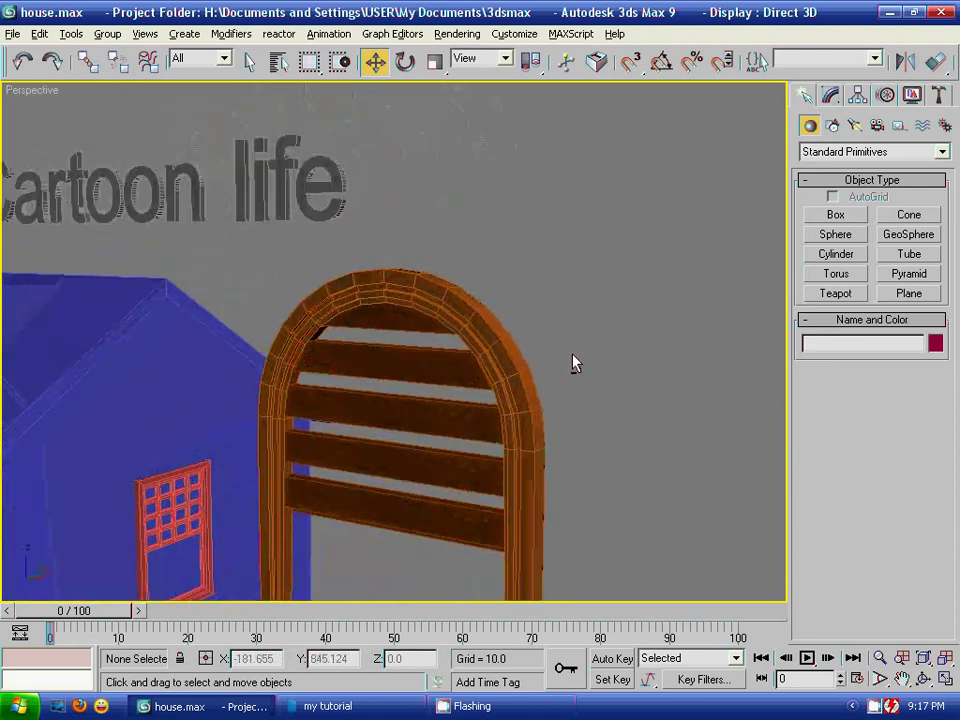
{"action": "mouse_move", "coordinate": [538, 413]}
{"action": "middle_mouse_down", "text": "alt"}
{"action": "mouse_move", "coordinate": [512, 412]}
{"action": "mouse_move", "coordinate": [549, 347]}
{"action": "middle_mouse_up", "text": "alt"}
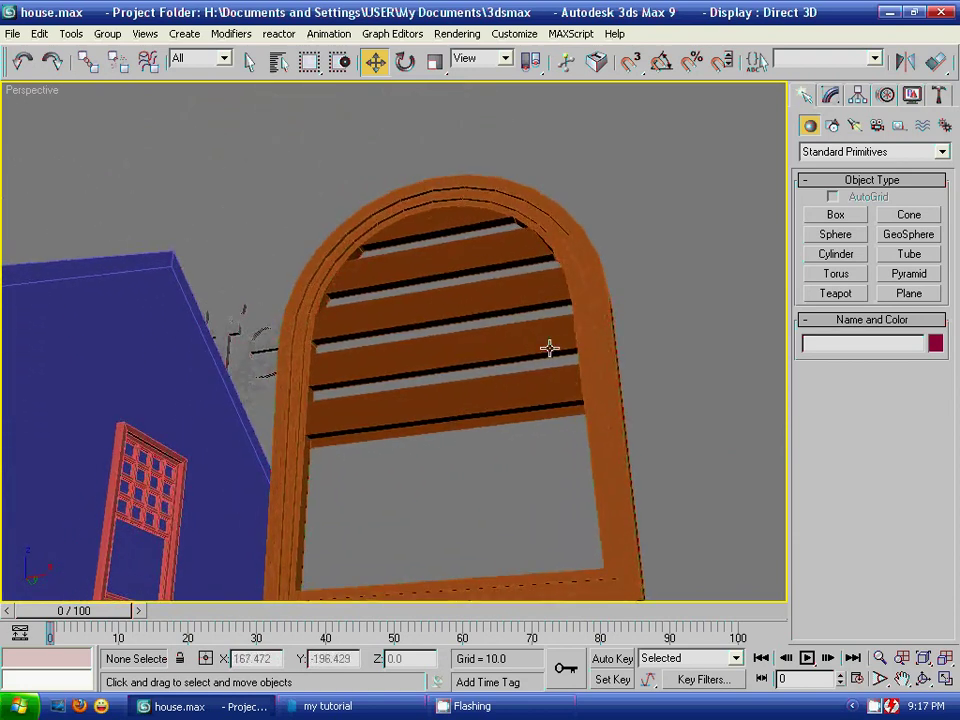
{"action": "left_click", "coordinate": [521, 324]}
{"action": "left_click", "coordinate": [831, 95]}
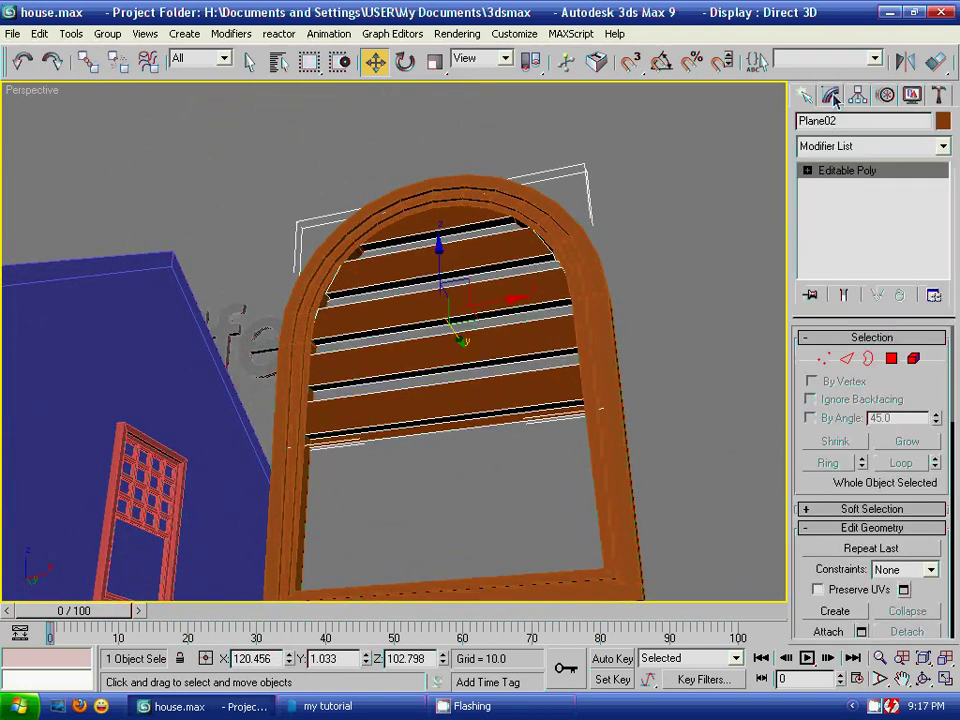
{"action": "left_click", "coordinate": [846, 358]}
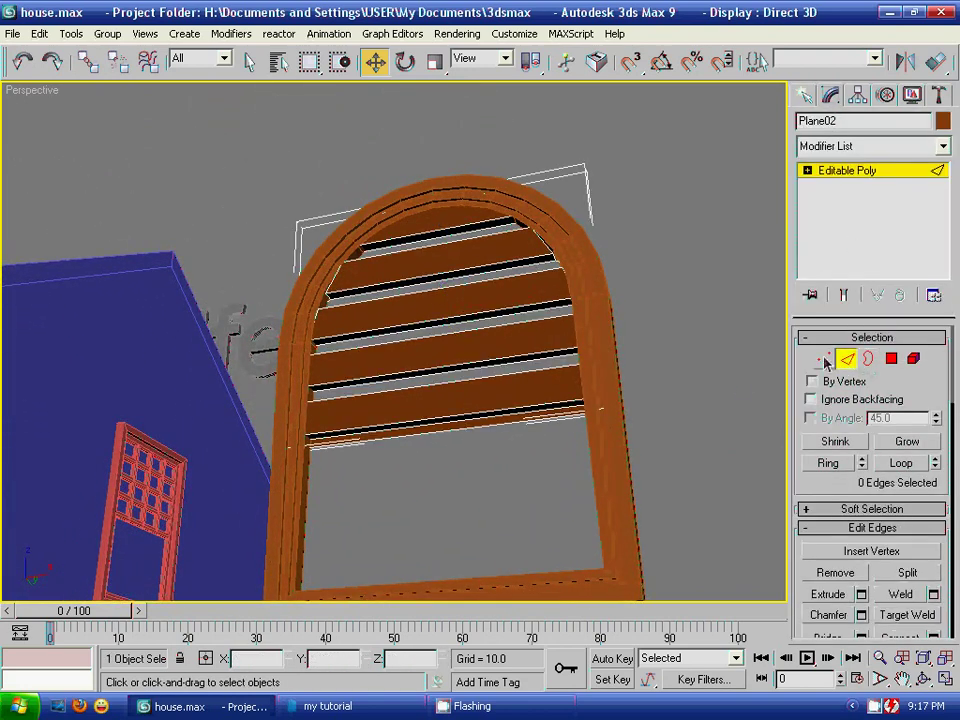
{"action": "left_click", "coordinate": [494, 428]}
{"action": "left_click_drag", "start_coordinate": [443, 363], "coordinate": [441, 460]}
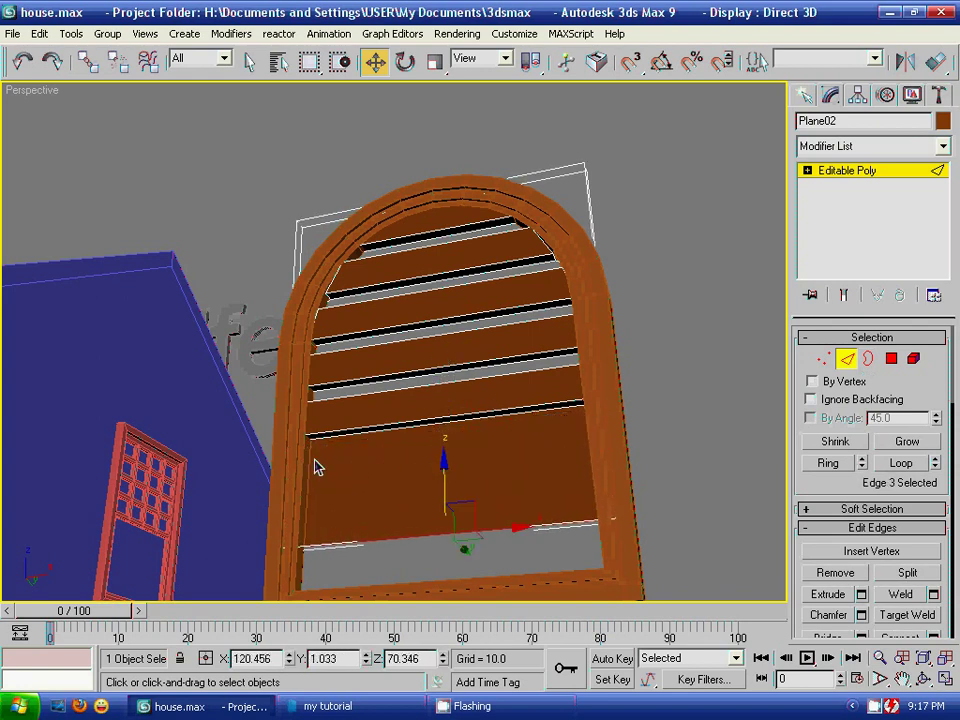
- In the Front view, lower the selected edges to the frame base at Z 62.436
{"action": "mouse_move", "coordinate": [310, 462]}
{"action": "middle_mouse_down", "text": "alt"}
{"action": "mouse_move", "coordinate": [253, 450]}
{"action": "mouse_move", "coordinate": [369, 476]}
{"action": "mouse_move", "coordinate": [328, 371]}
{"action": "middle_mouse_up", "text": "alt"}
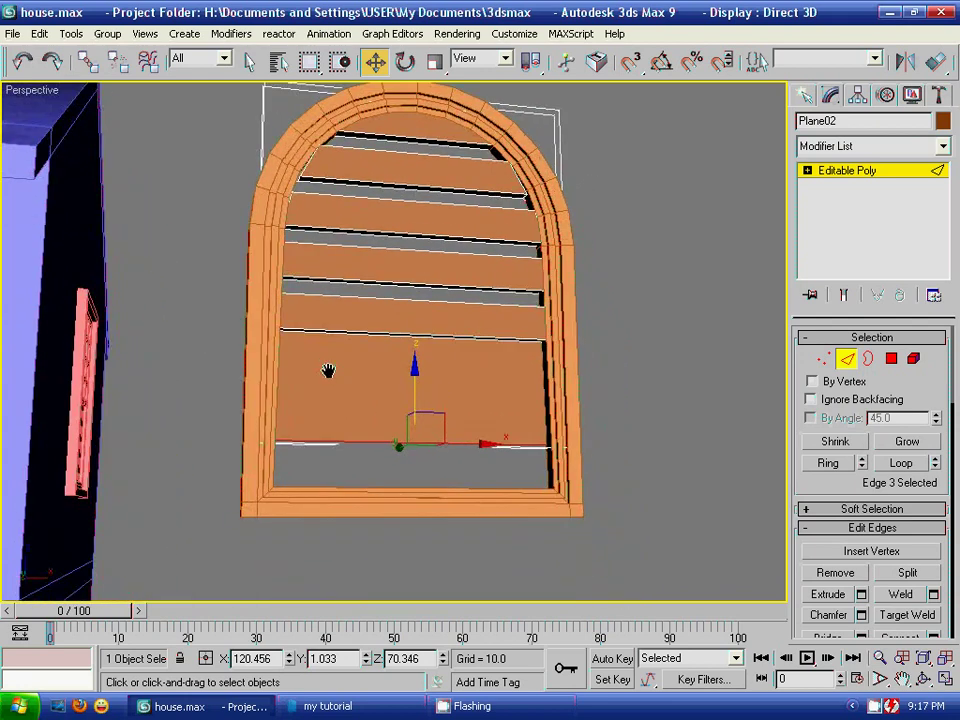
{"action": "key", "text": "f"}
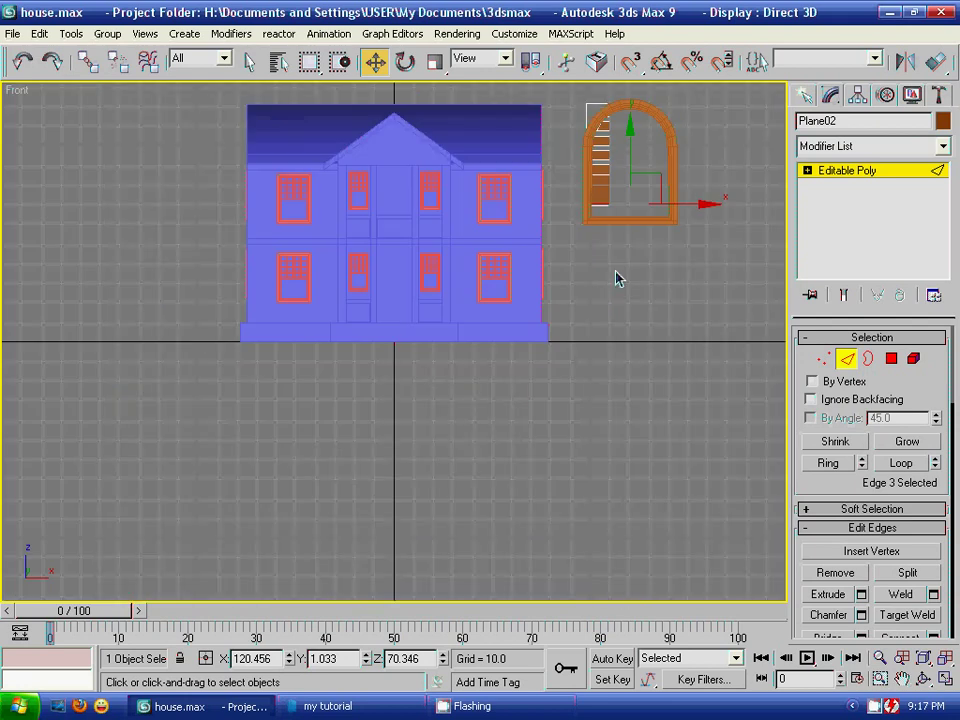
{"action": "middle_click_drag", "start_coordinate": [617, 274], "coordinate": [514, 422]}
{"action": "scroll", "coordinate": [528, 424], "scroll_direction": "up", "scroll_amount": 5}
{"action": "middle_click_drag", "start_coordinate": [551, 349], "coordinate": [354, 388]}
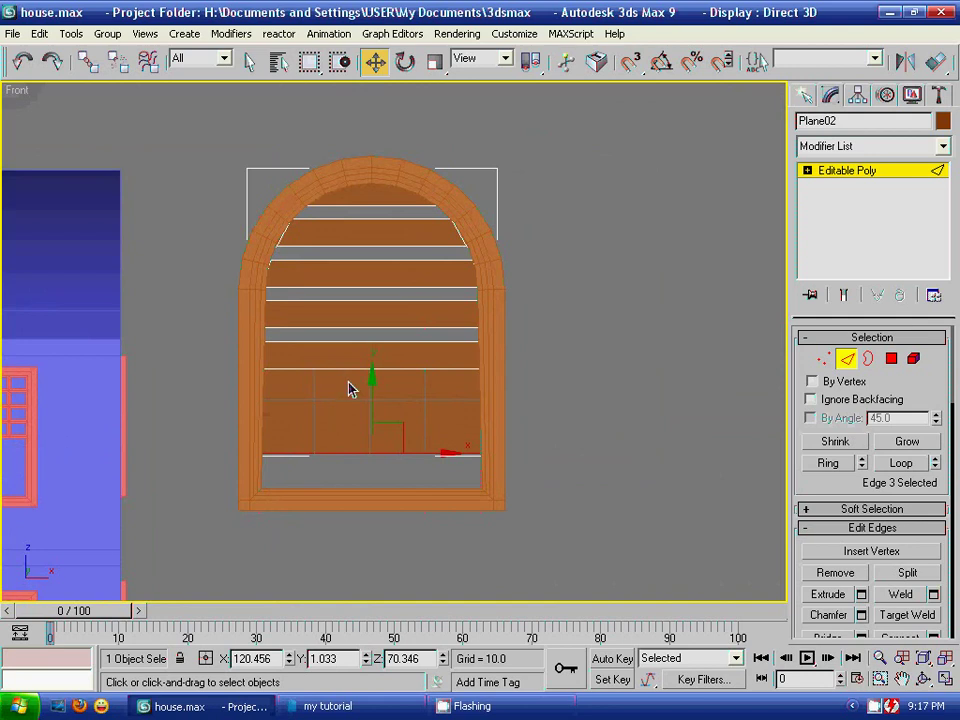
{"action": "left_click_drag", "start_coordinate": [368, 377], "coordinate": [371, 420]}
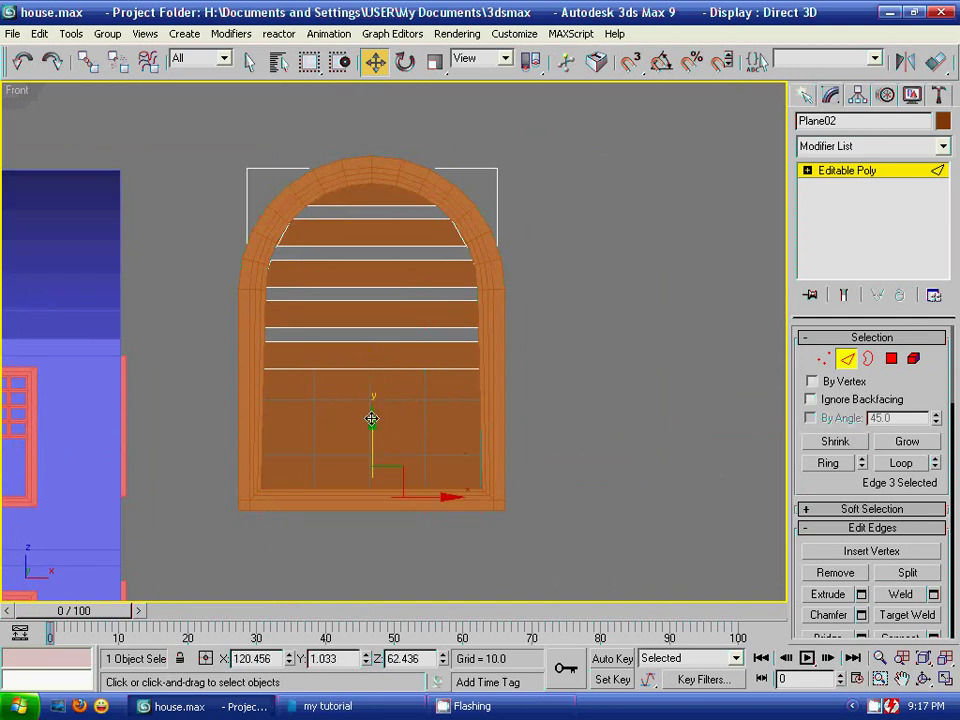
{"action": "left_click", "coordinate": [575, 316]}
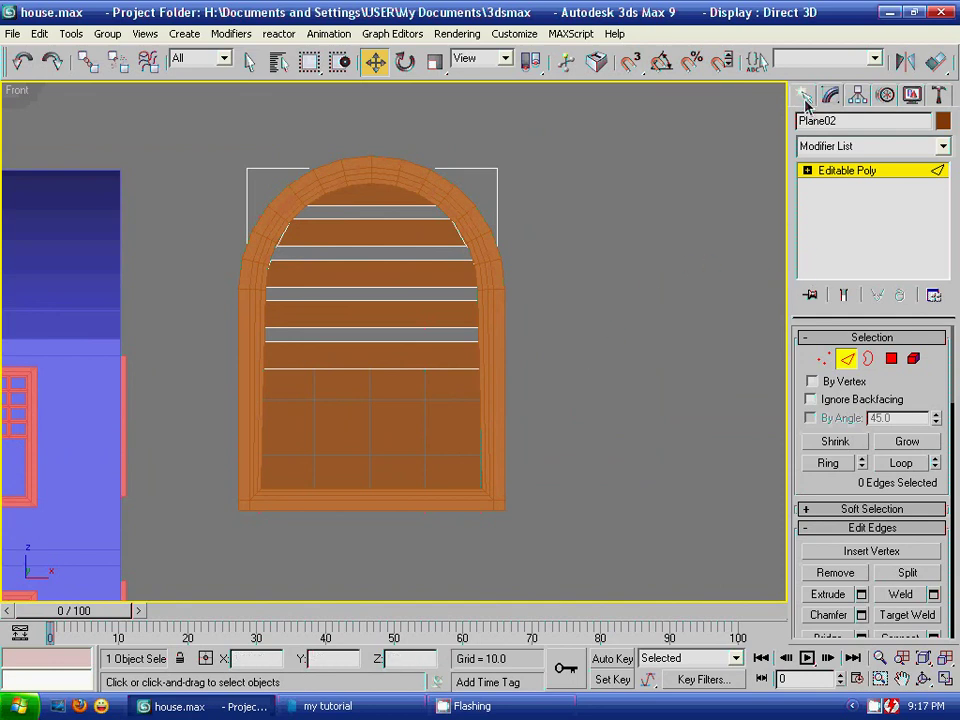
- Group the arched frame and the slatted Plane02 panel under the name 'window'
{"action": "left_click", "coordinate": [804, 95]}
{"action": "left_click", "coordinate": [757, 104]}
{"action": "mouse_move", "coordinate": [204, 141]}
{"action": "left_mouse_down"}
{"action": "mouse_move", "coordinate": [525, 530]}
{"action": "mouse_move", "coordinate": [617, 587]}
{"action": "left_mouse_up"}
{"action": "left_click", "coordinate": [107, 33]}
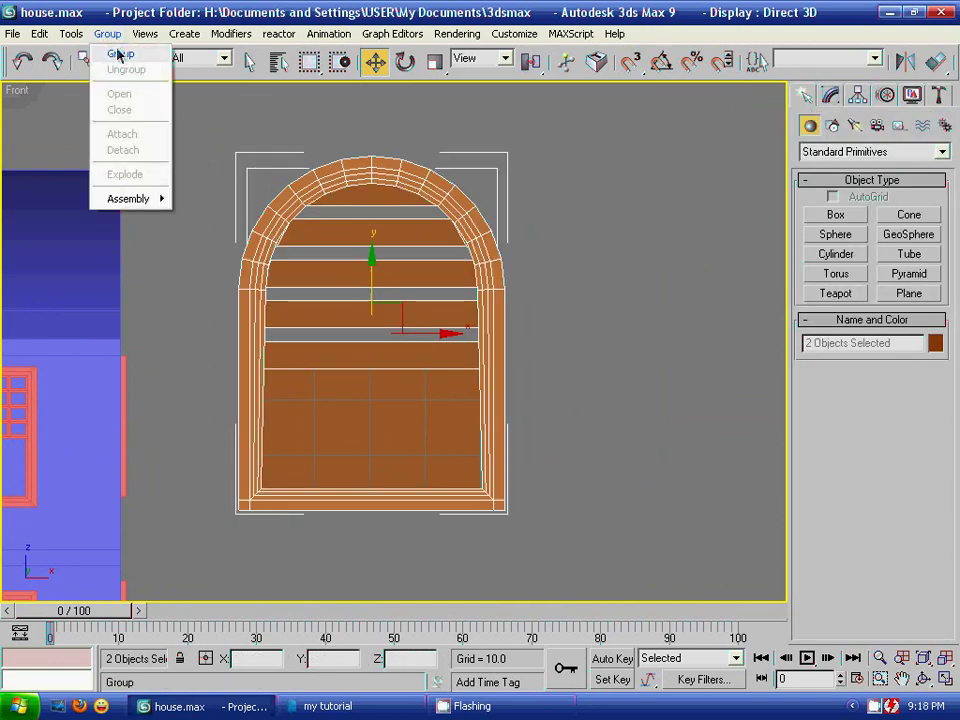
{"action": "left_click", "coordinate": [119, 55]}
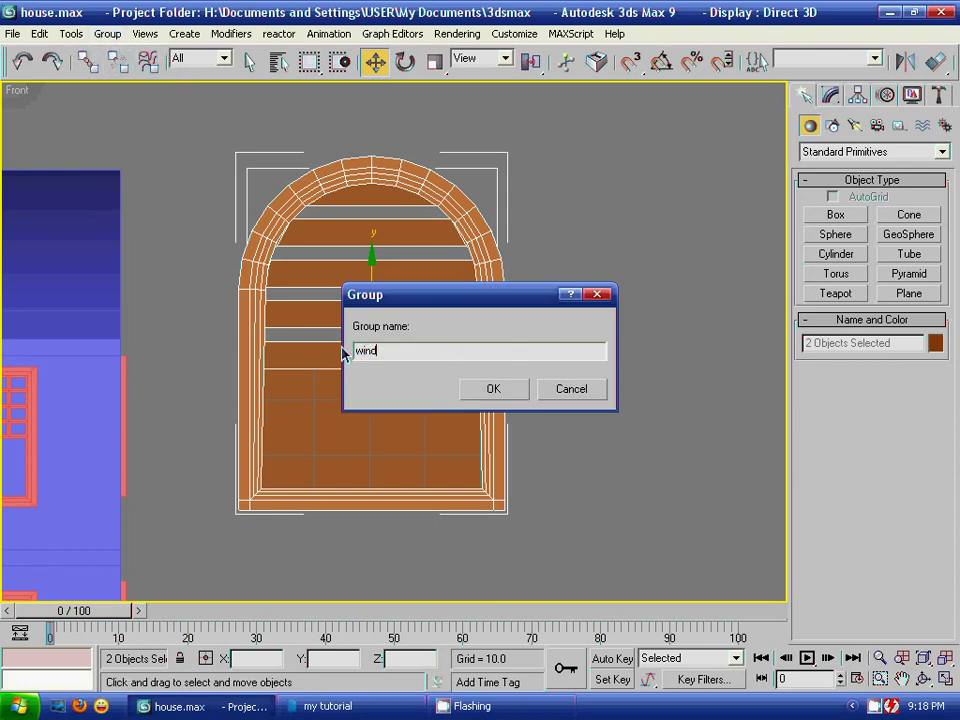
{"action": "type", "text": "window"}
{"action": "left_click", "coordinate": [493, 394]}
{"action": "left_click", "coordinate": [614, 317]}
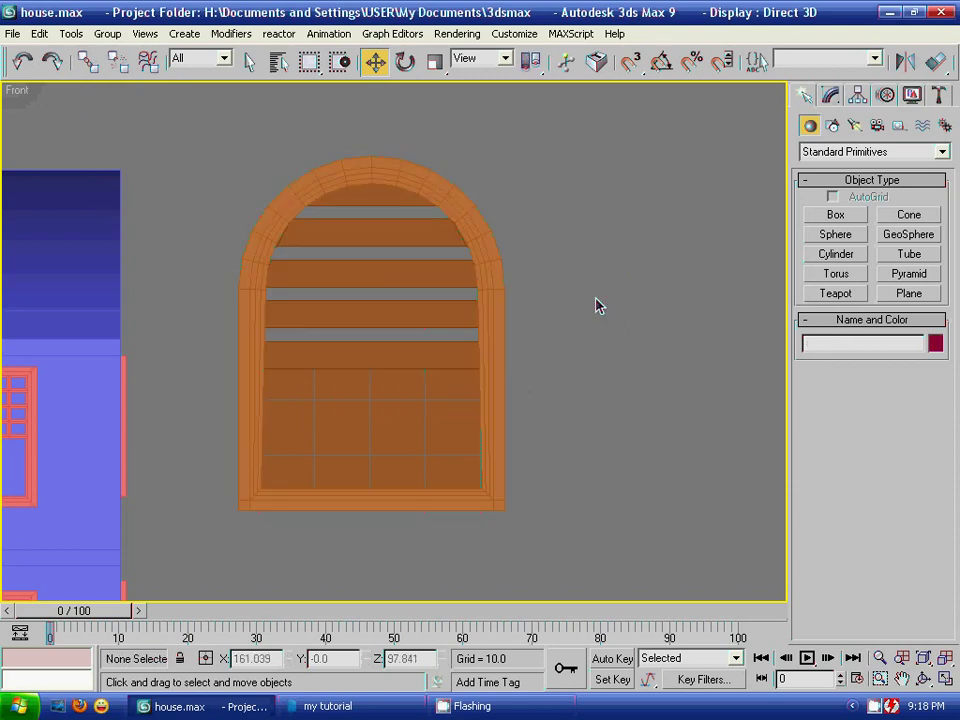
{"action": "scroll", "coordinate": [595, 302], "scroll_direction": "down", "scroll_amount": 3}
- Scale the window group uniformly to 49% and move it left onto the house
{"action": "left_click", "coordinate": [364, 258]}
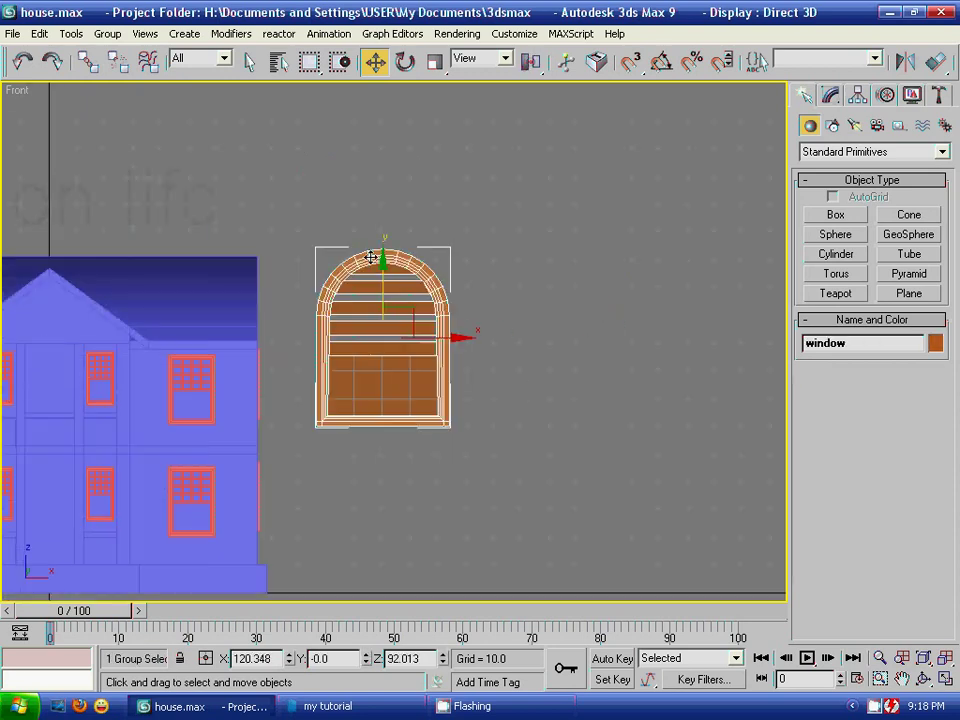
{"action": "left_click", "coordinate": [436, 62]}
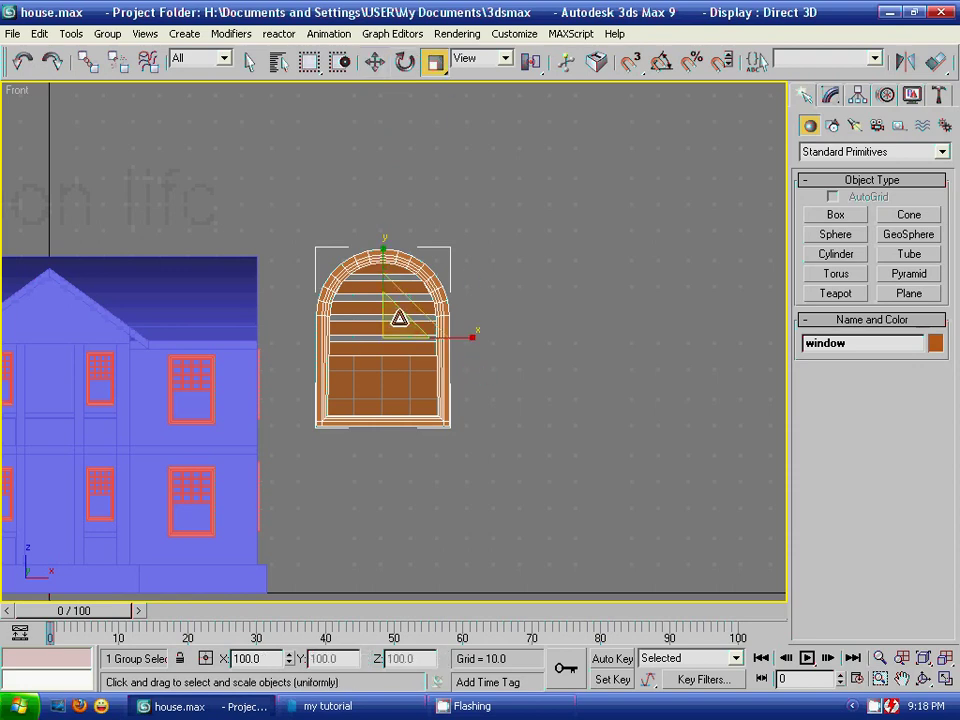
{"action": "left_click_drag", "start_coordinate": [399, 318], "coordinate": [458, 428]}
{"action": "left_click_drag", "start_coordinate": [392, 317], "coordinate": [431, 413]}
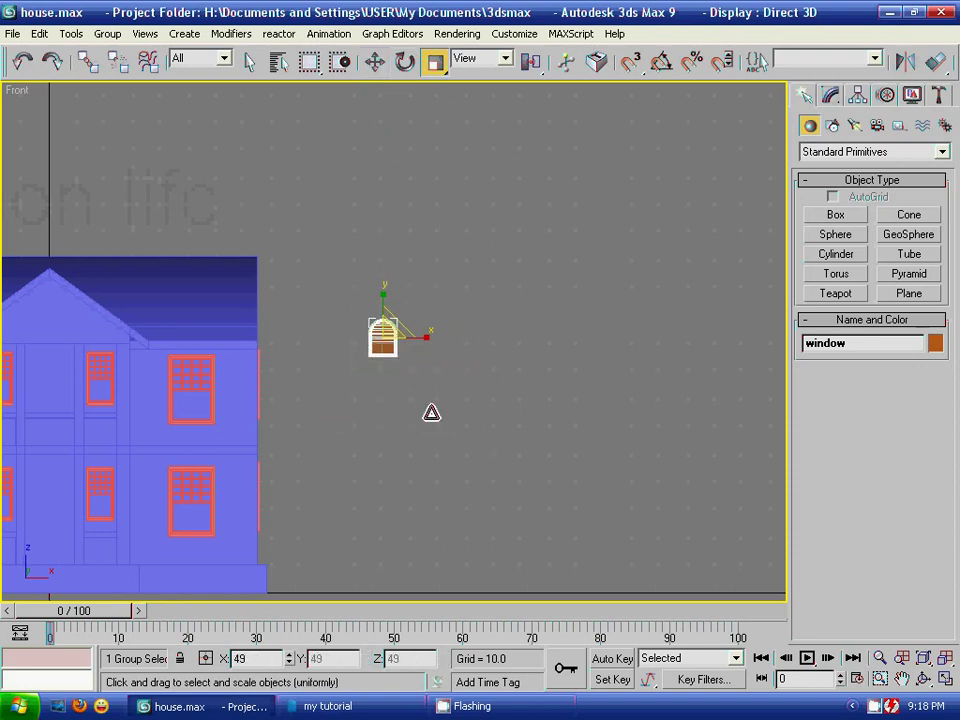
{"action": "left_click", "coordinate": [375, 62]}
{"action": "mouse_move", "coordinate": [450, 336]}
{"action": "left_mouse_down"}
{"action": "mouse_move", "coordinate": [261, 340]}
{"action": "mouse_move", "coordinate": [118, 322]}
{"action": "left_mouse_up"}
- In the Top view, move the window group forward to the front gable
{"action": "key", "text": "t"}
{"action": "scroll", "coordinate": [450, 268], "scroll_direction": "down", "scroll_amount": 2}
{"action": "scroll", "coordinate": [450, 270], "scroll_direction": "down", "scroll_amount": 2}
{"action": "scroll", "coordinate": [319, 342], "scroll_direction": "down", "scroll_amount": 2}
{"action": "middle_click_drag", "start_coordinate": [319, 342], "coordinate": [469, 270]}
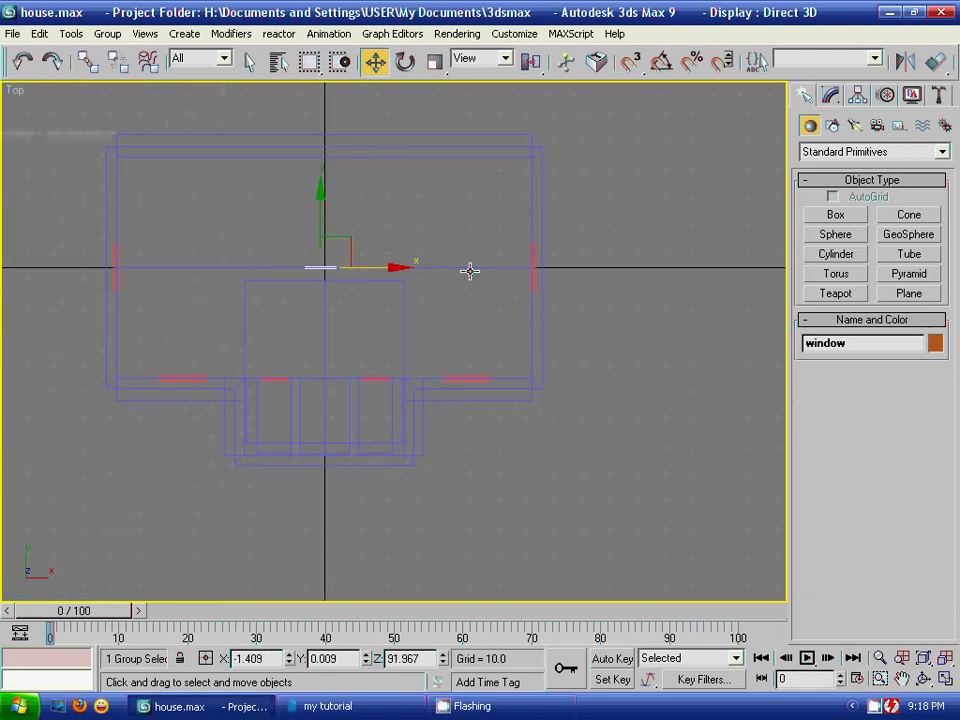
{"action": "left_click_drag", "start_coordinate": [326, 198], "coordinate": [322, 382]}
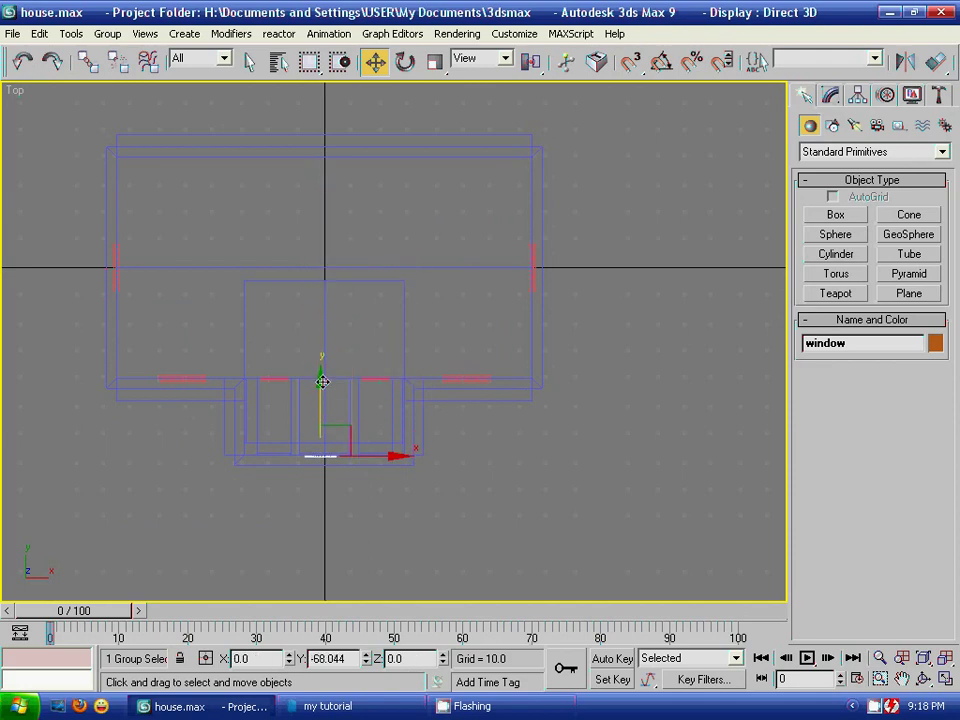
{"action": "scroll", "coordinate": [396, 364], "scroll_direction": "up", "scroll_amount": 1}
{"action": "scroll", "coordinate": [552, 242], "scroll_direction": "up", "scroll_amount": 2}
{"action": "scroll", "coordinate": [552, 242], "scroll_direction": "up", "scroll_amount": 2}
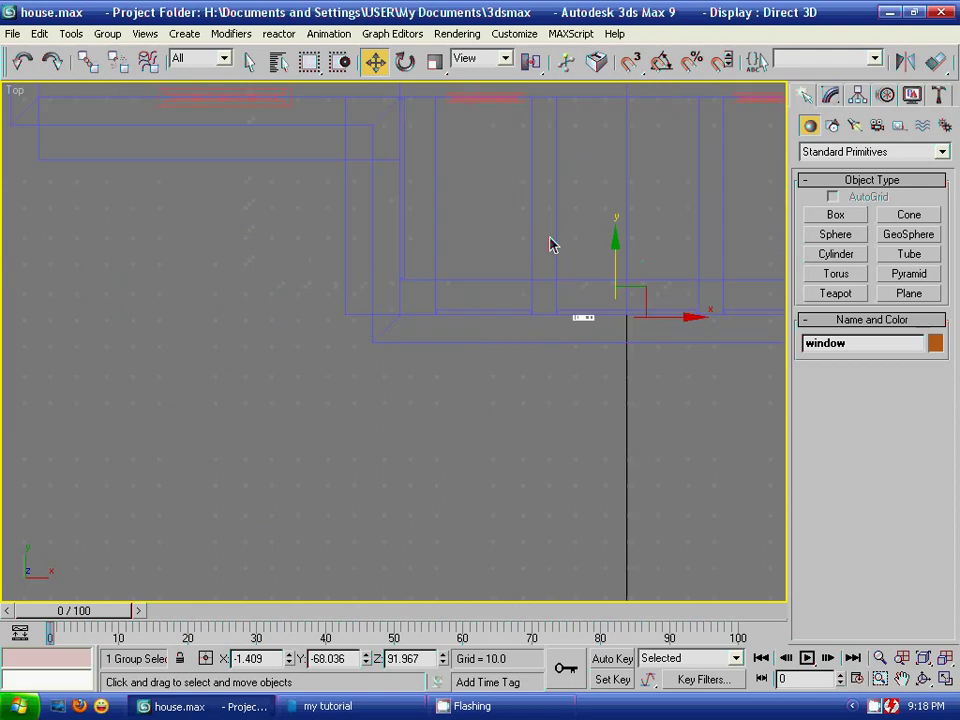
{"action": "scroll", "coordinate": [600, 240], "scroll_direction": "up", "scroll_amount": 3}
{"action": "mouse_move", "coordinate": [538, 261]}
{"action": "middle_mouse_down"}
{"action": "mouse_move", "coordinate": [463, 281]}
{"action": "mouse_move", "coordinate": [472, 270]}
{"action": "mouse_move", "coordinate": [470, 285]}
{"action": "middle_mouse_up"}
{"action": "scroll", "coordinate": [463, 281], "scroll_direction": "up", "scroll_amount": 2}
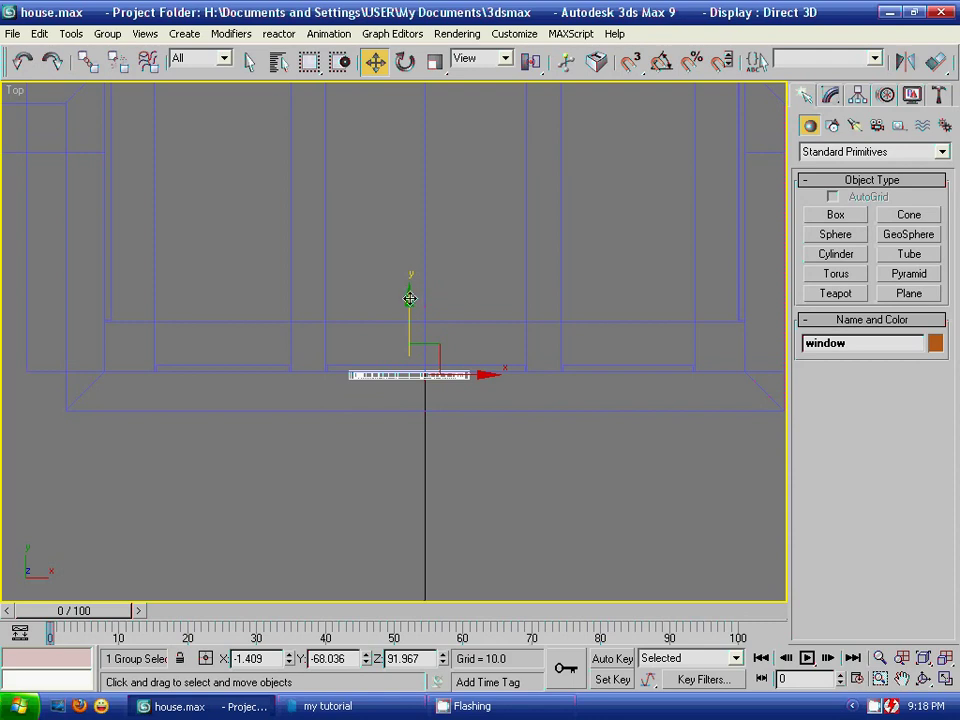
- In a shaded Perspective view, raise the window group up into the gable
{"action": "key", "text": "p"}
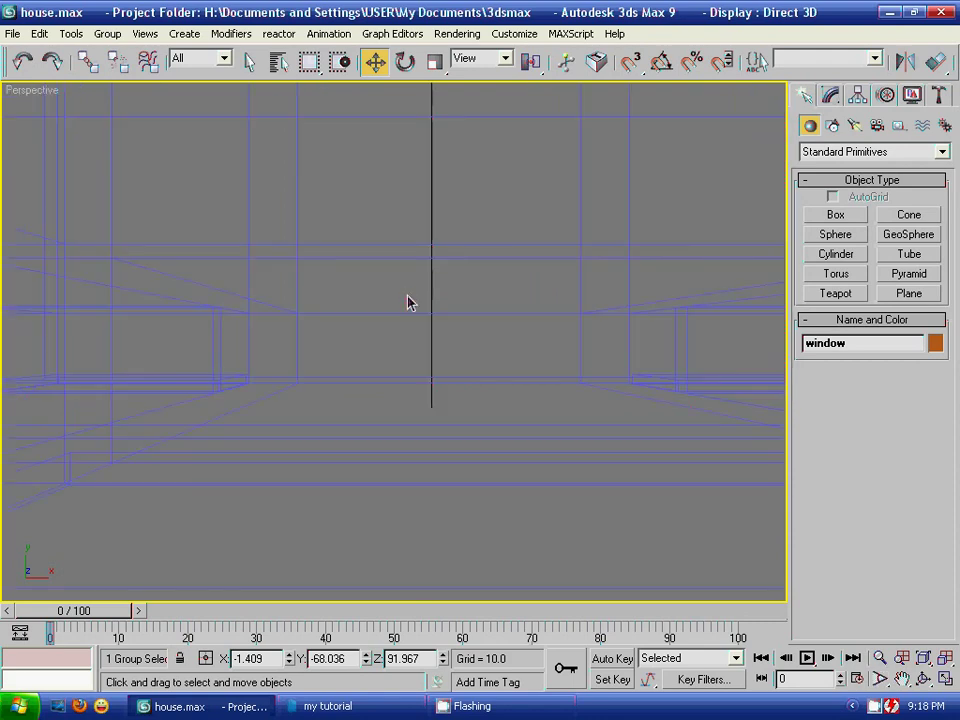
{"action": "key", "text": "F3"}
{"action": "scroll", "coordinate": [415, 290], "scroll_direction": "down", "scroll_amount": 3}
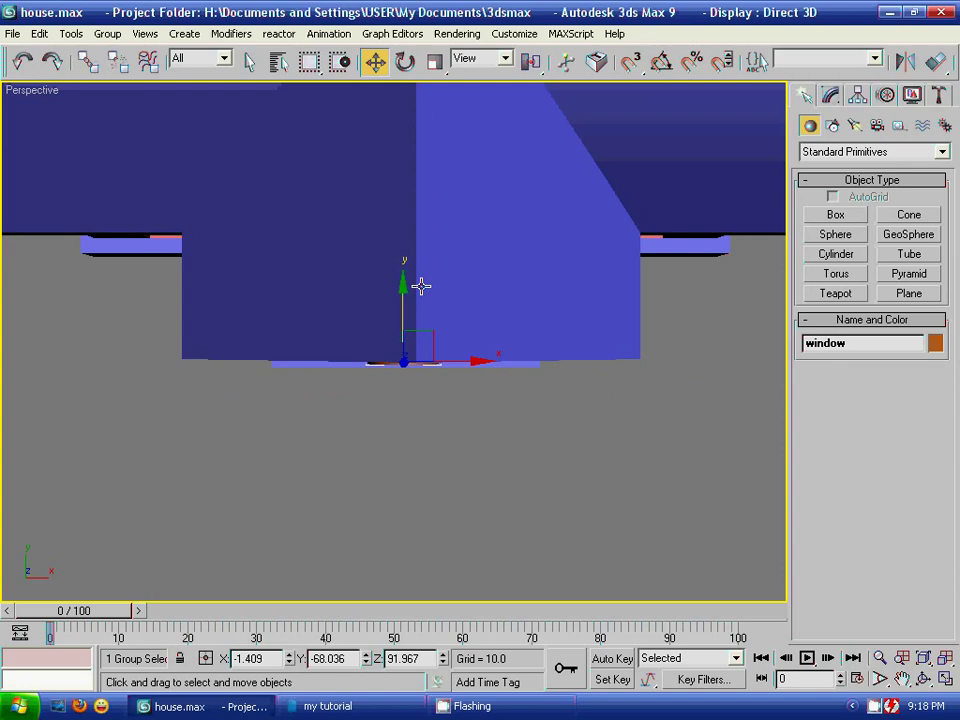
{"action": "scroll", "coordinate": [495, 347], "scroll_direction": "down", "scroll_amount": 5}
{"action": "mouse_move", "coordinate": [493, 167]}
{"action": "middle_mouse_down", "text": "alt"}
{"action": "mouse_move", "coordinate": [401, 324]}
{"action": "mouse_move", "coordinate": [471, 285]}
{"action": "mouse_move", "coordinate": [404, 244]}
{"action": "middle_mouse_up", "text": "alt"}
{"action": "scroll", "coordinate": [397, 283], "scroll_direction": "up", "scroll_amount": 2}
{"action": "left_click_drag", "start_coordinate": [404, 244], "coordinate": [402, 206]}
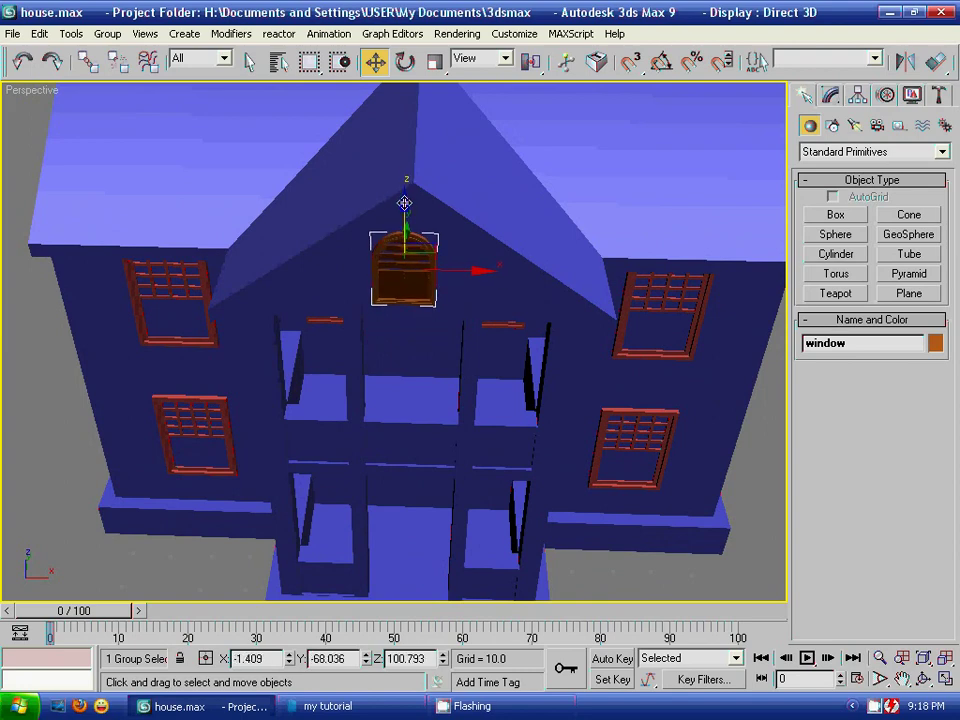
{"action": "key", "text": "F4"}
{"action": "mouse_move", "coordinate": [504, 321]}
{"action": "middle_mouse_down", "text": "alt"}
{"action": "mouse_move", "coordinate": [467, 317]}
{"action": "mouse_move", "coordinate": [452, 330]}
{"action": "mouse_move", "coordinate": [463, 336]}
{"action": "middle_mouse_up", "text": "alt"}
{"action": "mouse_move", "coordinate": [414, 234]}
{"action": "middle_mouse_down", "text": "alt"}
{"action": "mouse_move", "coordinate": [411, 315]}
{"action": "mouse_move", "coordinate": [440, 275]}
{"action": "middle_mouse_up", "text": "alt"}
{"action": "mouse_move", "coordinate": [409, 280]}
{"action": "middle_mouse_down", "text": "alt"}
{"action": "mouse_move", "coordinate": [381, 281]}
{"action": "mouse_move", "coordinate": [369, 259]}
{"action": "mouse_move", "coordinate": [182, 298]}
{"action": "mouse_move", "coordinate": [332, 309]}
{"action": "middle_mouse_up", "text": "alt"}
- In the Left view, slide the window group against the gable wall to X -1.409, Y -67.611, Z 100.793
{"action": "key", "text": "l"}
{"action": "scroll", "coordinate": [332, 308], "scroll_direction": "up", "scroll_amount": 3}
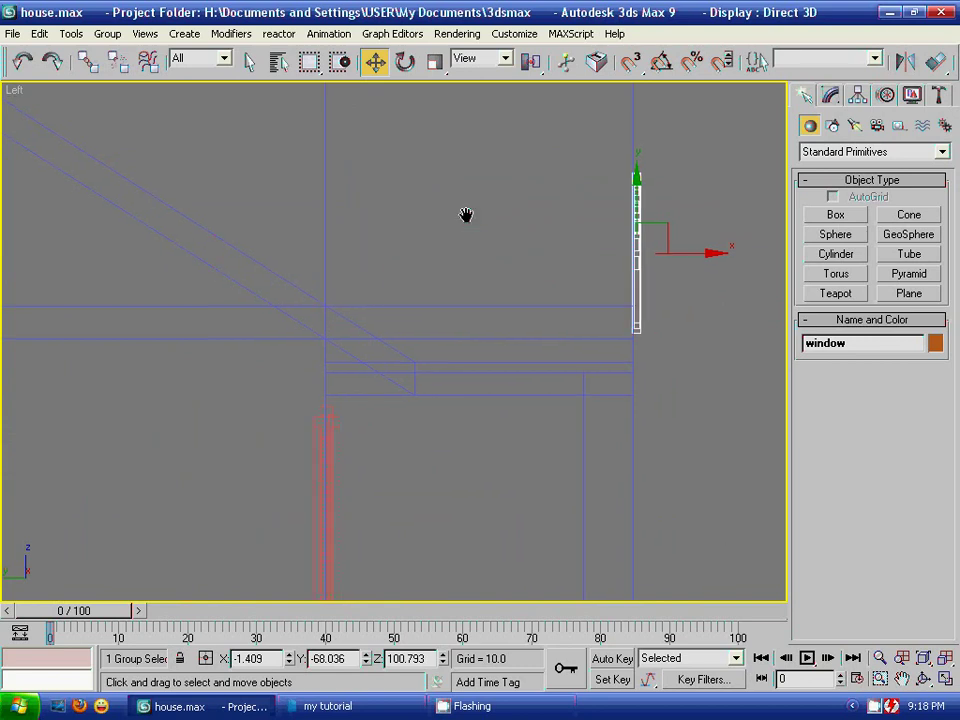
{"action": "middle_click_drag", "start_coordinate": [465, 216], "coordinate": [259, 315]}
{"action": "mouse_move", "coordinate": [507, 353]}
{"action": "left_mouse_down"}
{"action": "mouse_move", "coordinate": [485, 353]}
{"action": "mouse_move", "coordinate": [502, 353]}
{"action": "left_mouse_up"}
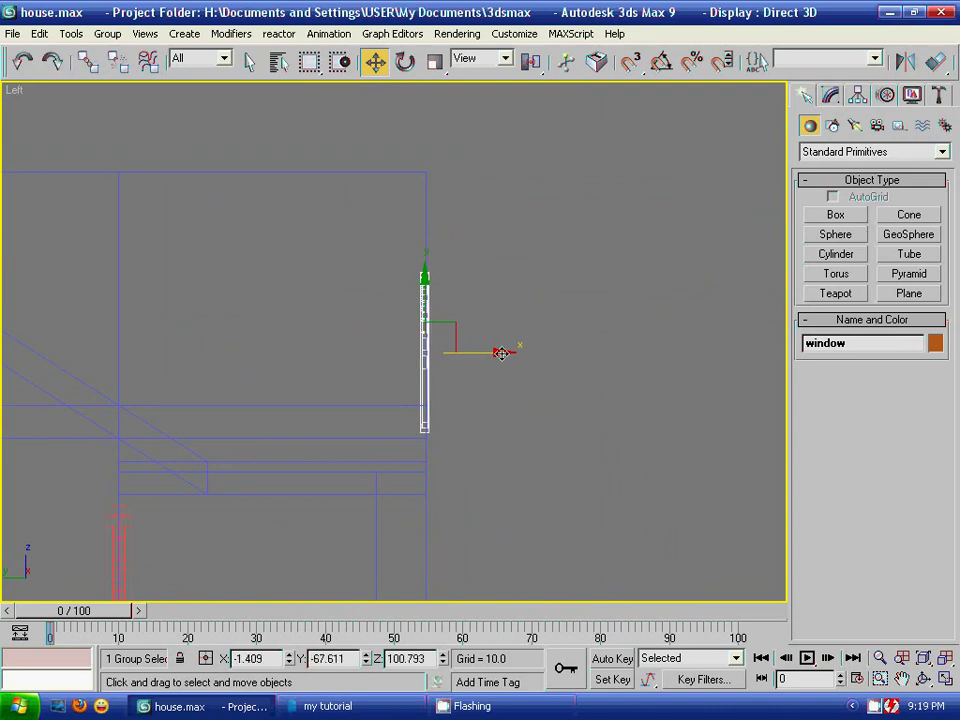
{"action": "key", "text": "p"}
{"action": "mouse_move", "coordinate": [283, 361]}
{"action": "middle_mouse_down", "text": "alt"}
{"action": "mouse_move", "coordinate": [208, 332]}
{"action": "mouse_move", "coordinate": [266, 315]}
{"action": "mouse_move", "coordinate": [281, 321]}
{"action": "middle_mouse_up", "text": "alt"}
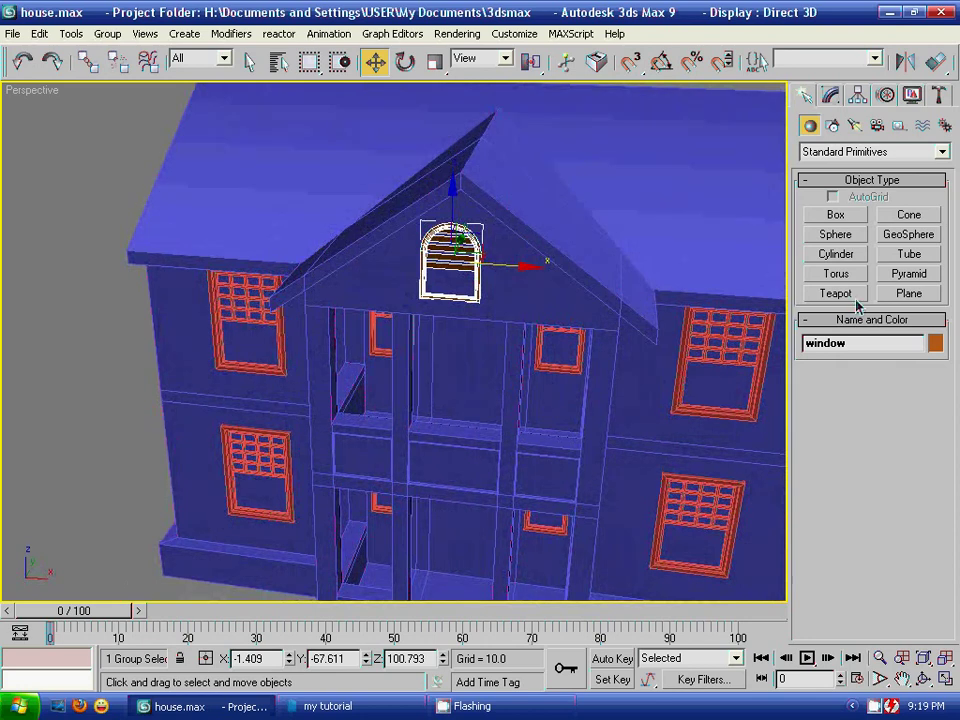
- Extrude the four roof-edge polygons along Plane01's front gable about 3 units forward
{"action": "left_click", "coordinate": [830, 95]}
{"action": "left_click", "coordinate": [251, 197]}
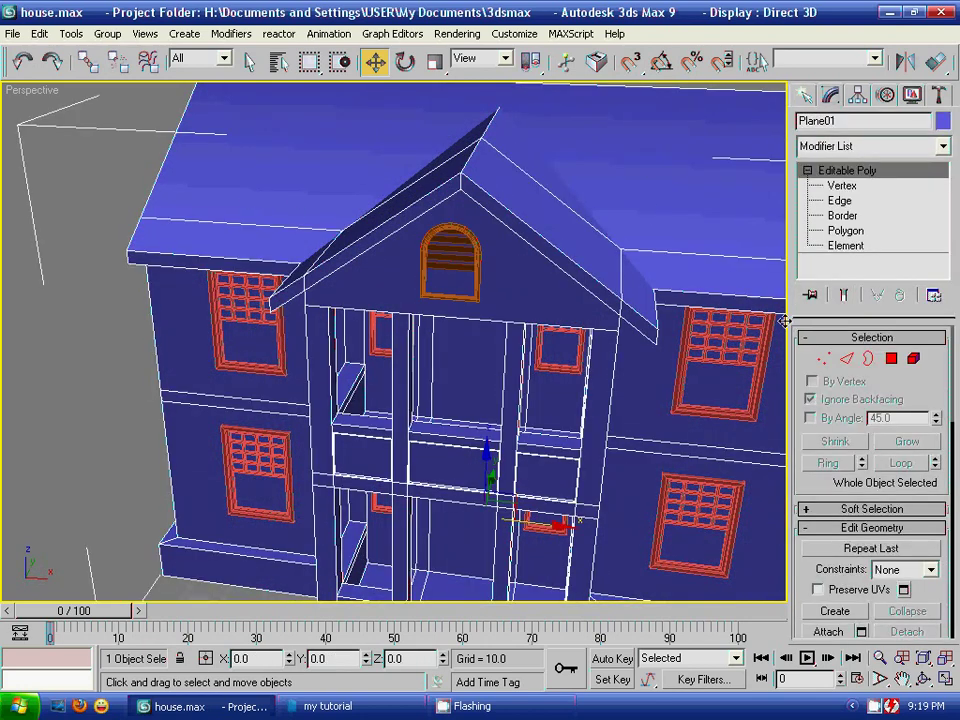
{"action": "left_click", "coordinate": [892, 359]}
{"action": "left_click", "coordinate": [383, 231]}
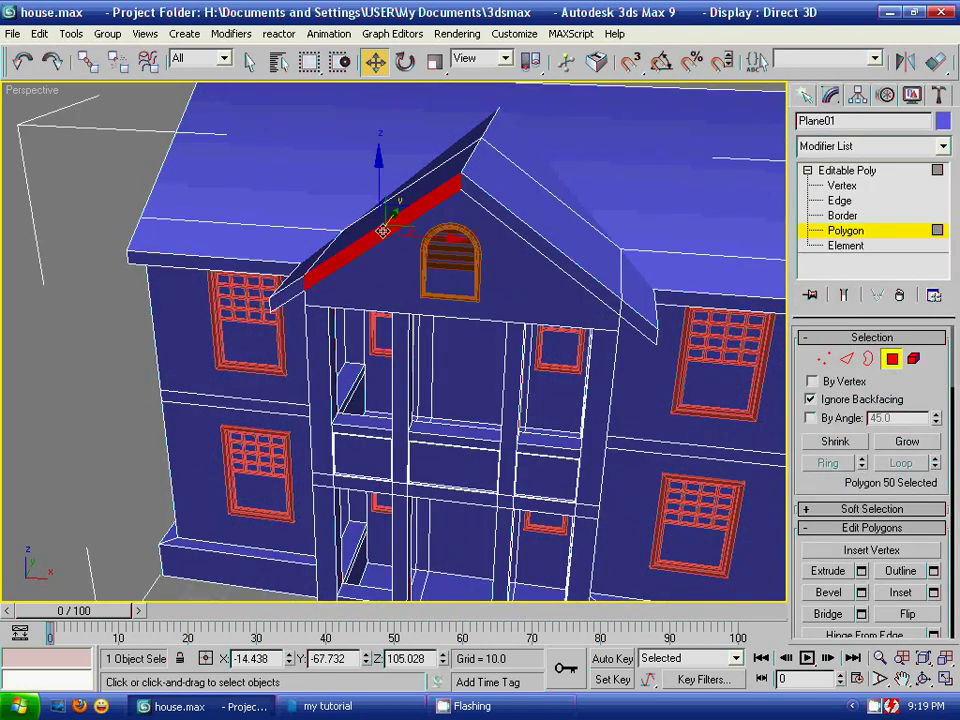
{"action": "left_click", "coordinate": [297, 289], "text": "ctrl"}
{"action": "left_click", "coordinate": [497, 213], "text": "ctrl"}
{"action": "left_click", "coordinate": [629, 313], "text": "ctrl"}
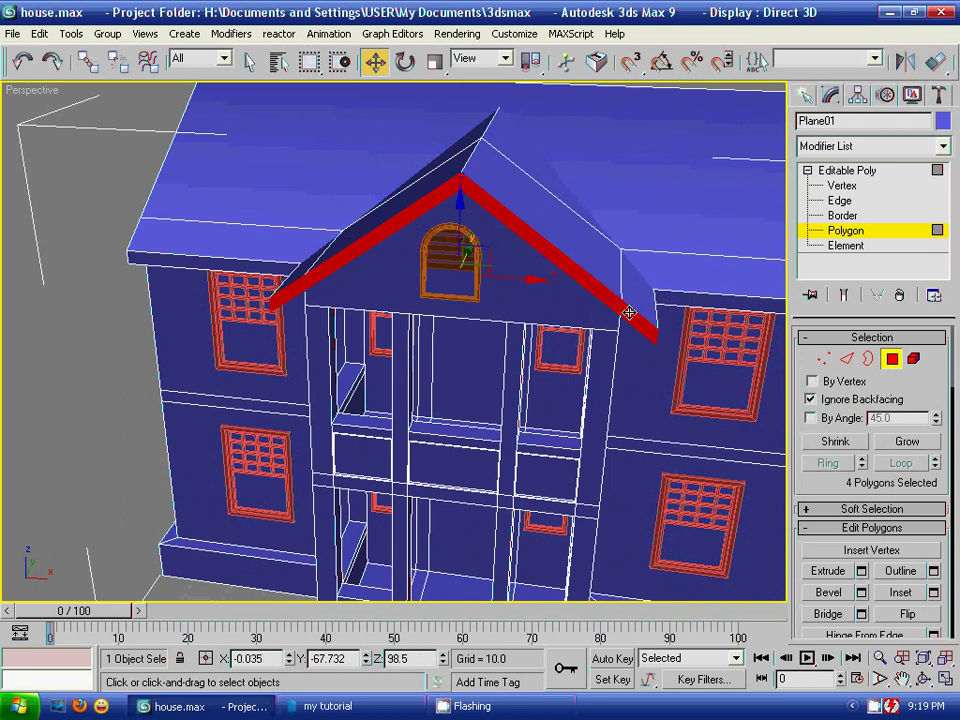
{"action": "left_click", "coordinate": [862, 571]}
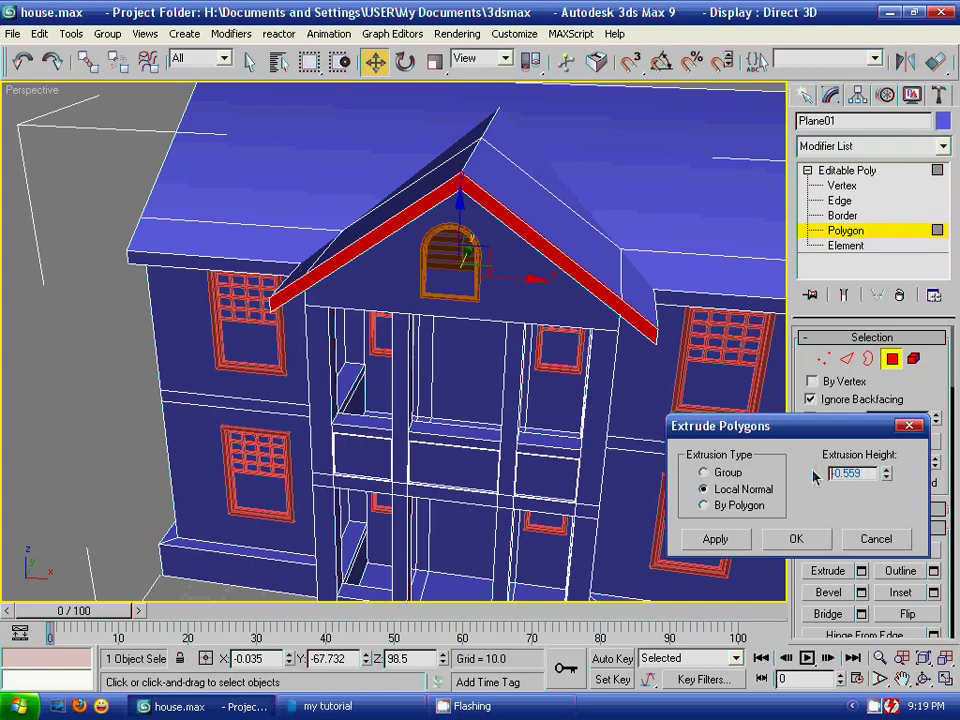
{"action": "left_click", "coordinate": [796, 538]}
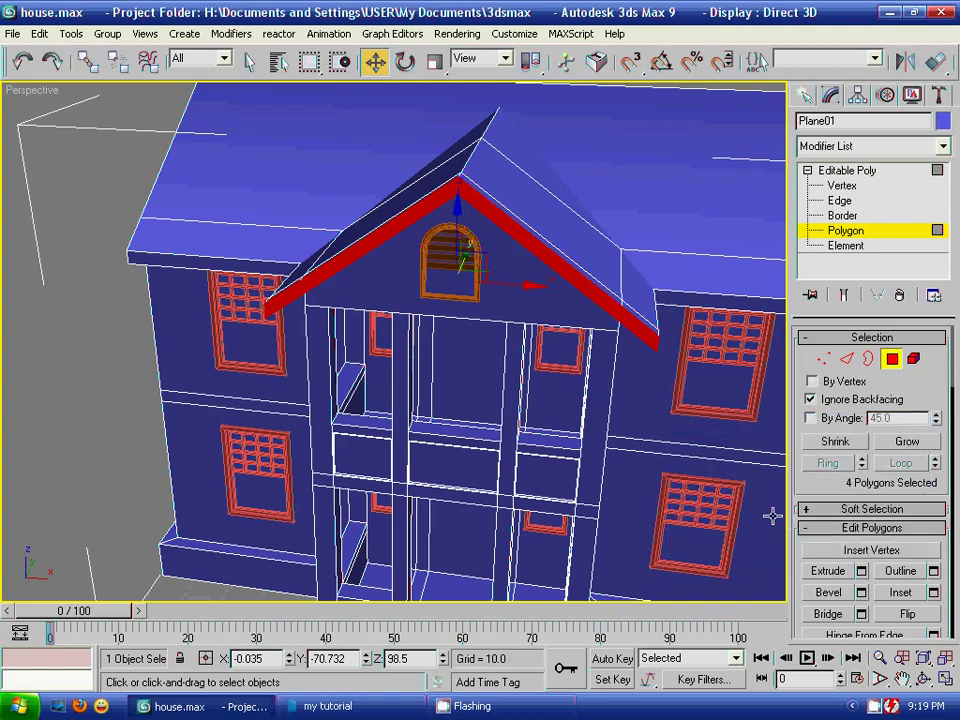
{"action": "mouse_move", "coordinate": [645, 440]}
{"action": "middle_mouse_down", "text": "alt"}
{"action": "mouse_move", "coordinate": [570, 398]}
{"action": "mouse_move", "coordinate": [553, 401]}
{"action": "mouse_move", "coordinate": [654, 411]}
{"action": "mouse_move", "coordinate": [649, 418]}
{"action": "middle_mouse_up", "text": "alt"}
- Inset the front gable triangle so the inset polygon nearly fills the gable
{"action": "left_click", "coordinate": [551, 273]}
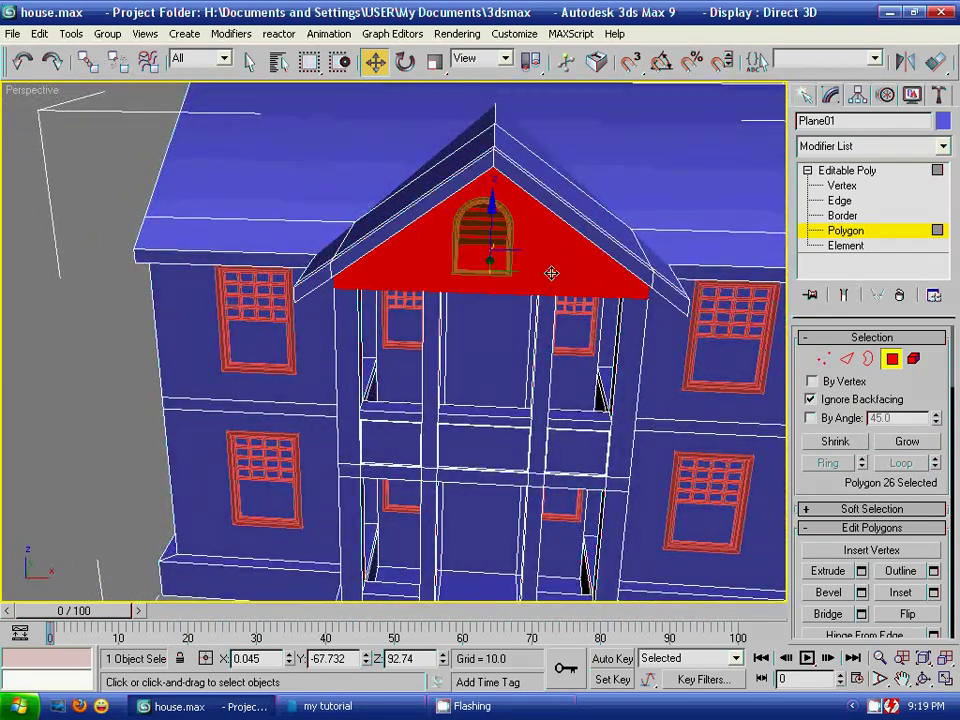
{"action": "left_click", "coordinate": [933, 592]}
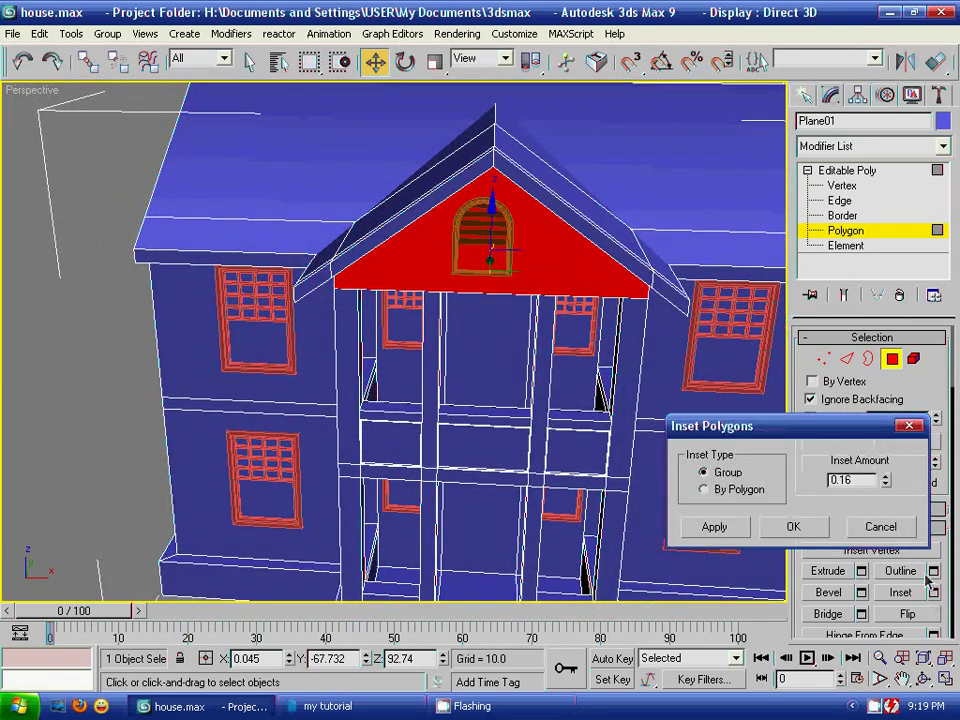
{"action": "left_click_drag", "start_coordinate": [887, 483], "coordinate": [858, 274]}
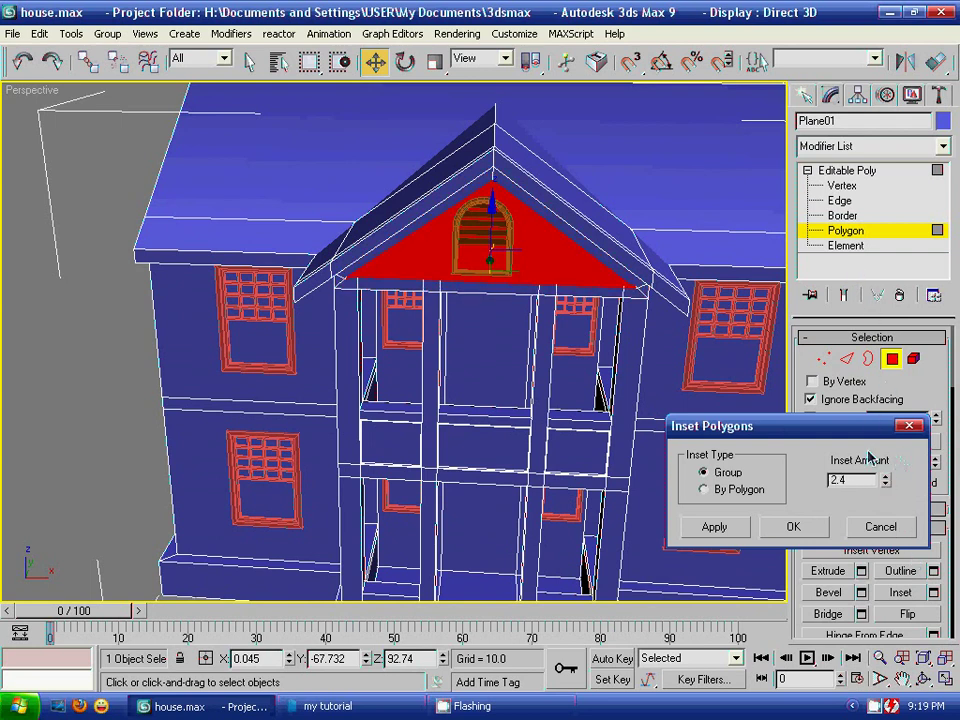
{"action": "middle_click_drag", "start_coordinate": [591, 450], "coordinate": [498, 442], "text": "alt"}
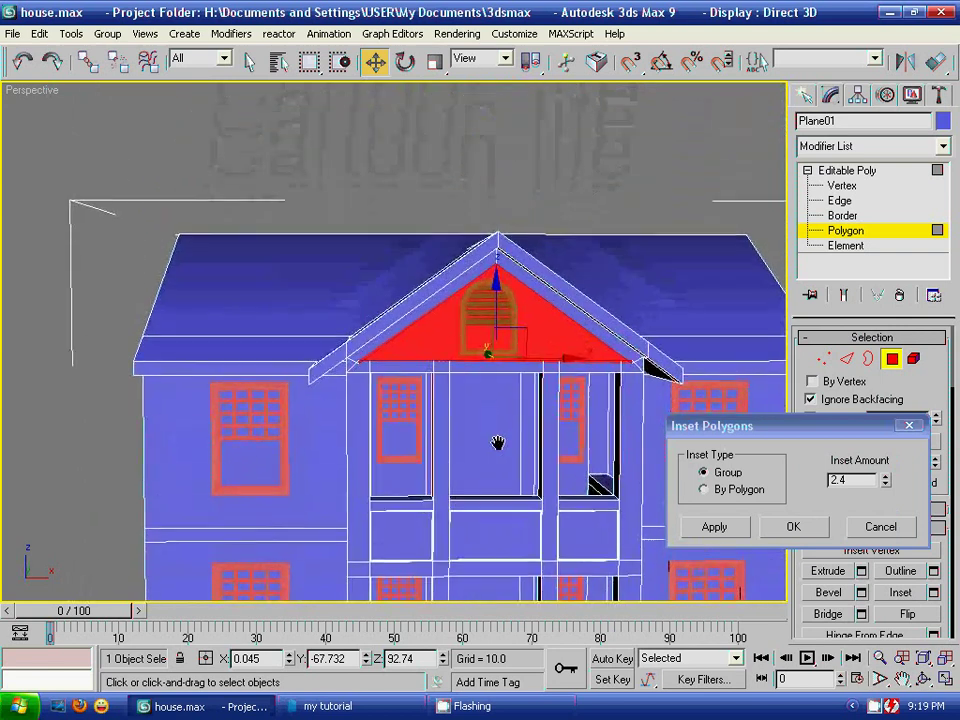
{"action": "scroll", "coordinate": [497, 440], "scroll_direction": "up", "scroll_amount": 2}
{"action": "middle_click_drag", "start_coordinate": [555, 364], "coordinate": [519, 405]}
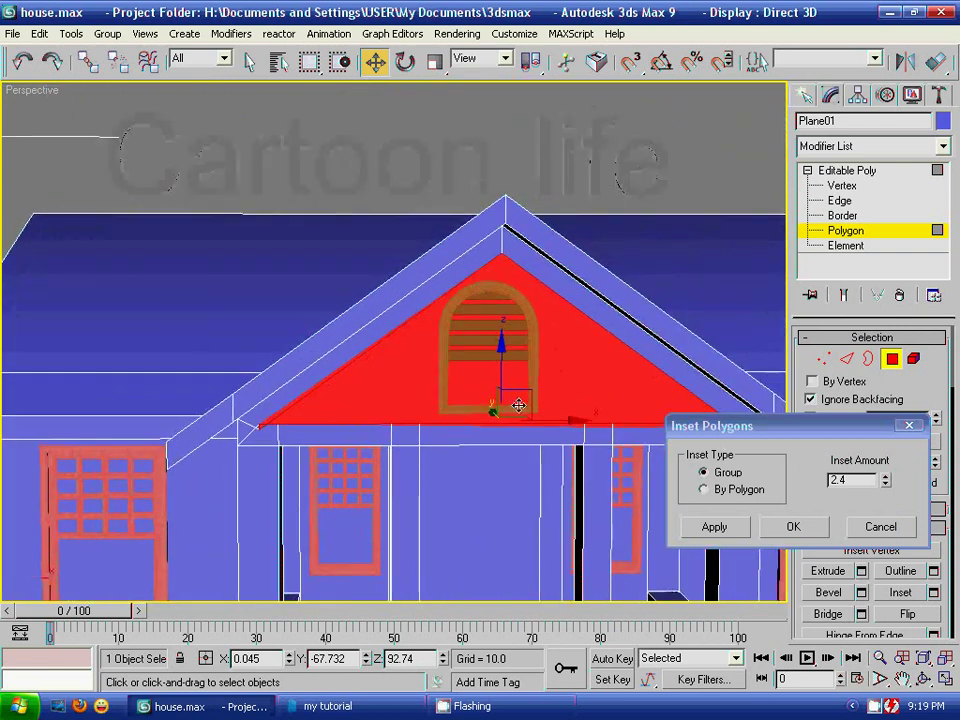
{"action": "left_click", "coordinate": [885, 484]}
{"action": "left_click_drag", "start_coordinate": [885, 484], "coordinate": [886, 563]}
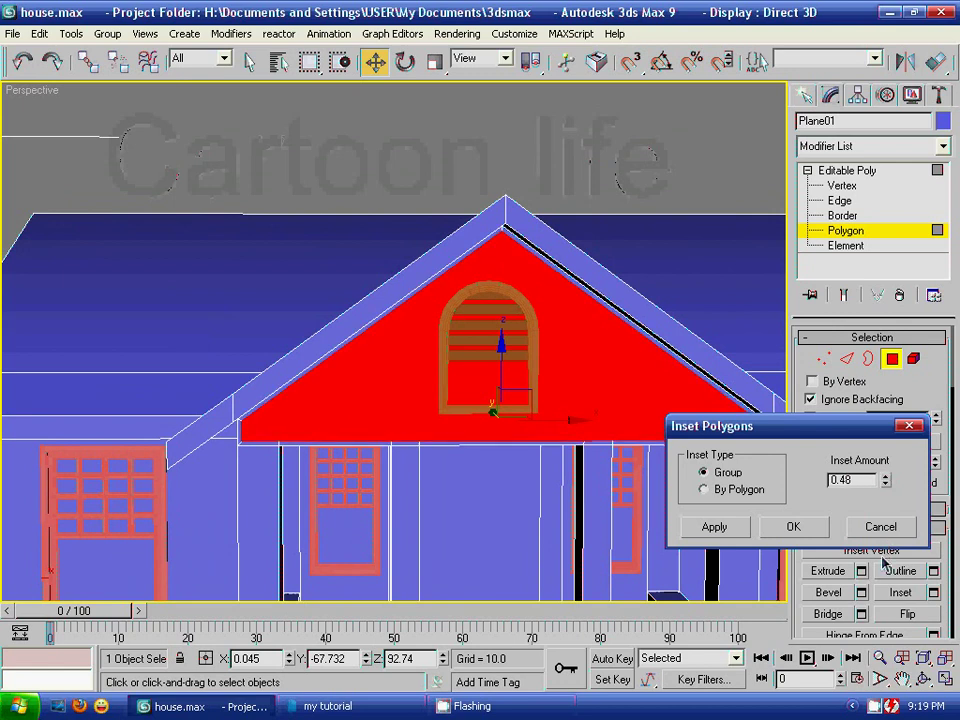
{"action": "left_click", "coordinate": [800, 530]}
- Extrude the inset gable face inward with an extrusion height of -1.05
{"action": "left_click", "coordinate": [862, 571]}
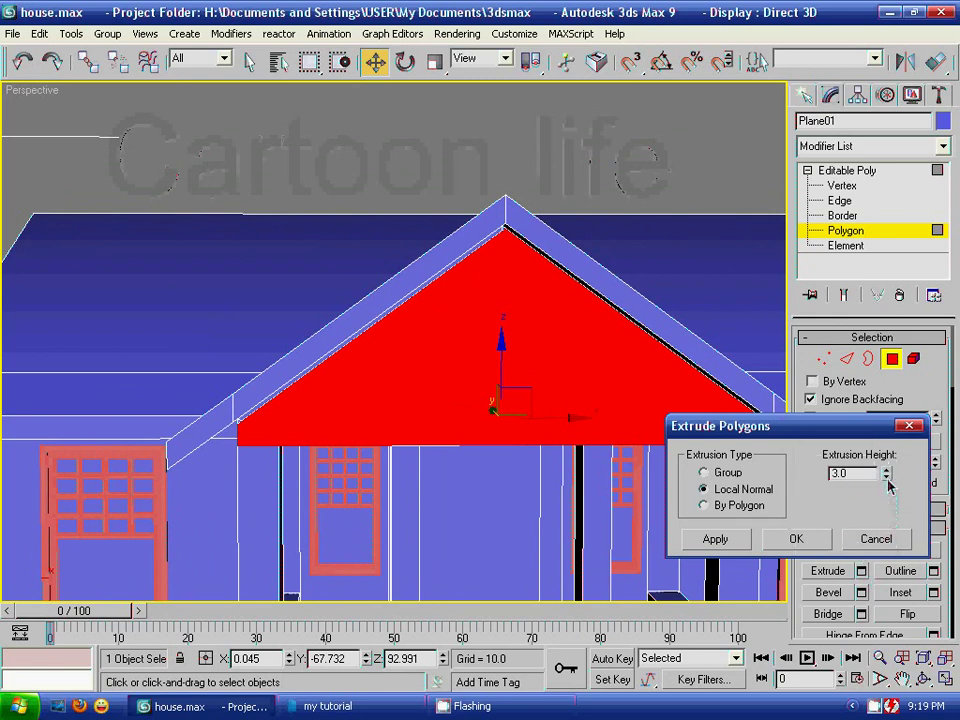
{"action": "left_click_drag", "start_coordinate": [886, 483], "coordinate": [883, 594]}
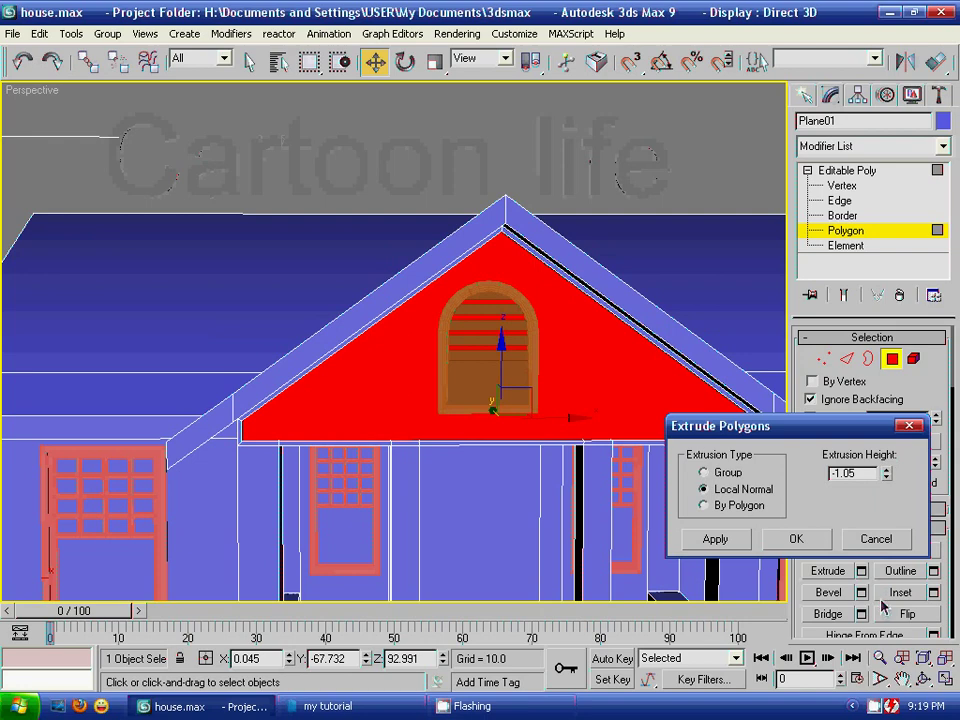
{"action": "middle_click_drag", "start_coordinate": [620, 430], "coordinate": [545, 452], "text": "alt"}
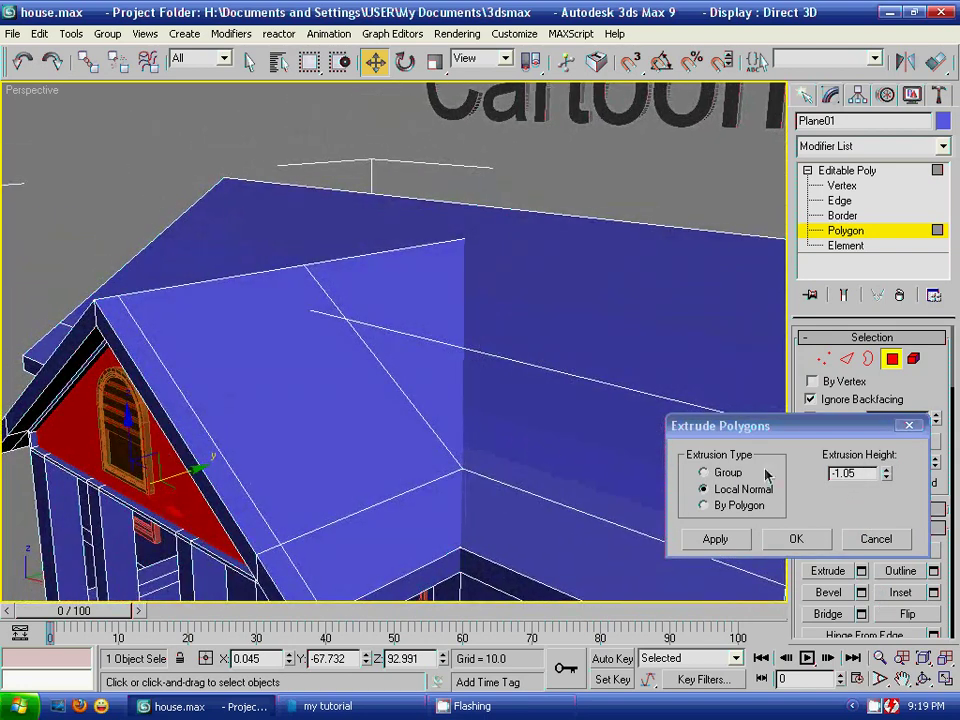
{"action": "left_click_drag", "start_coordinate": [863, 478], "coordinate": [814, 475]}
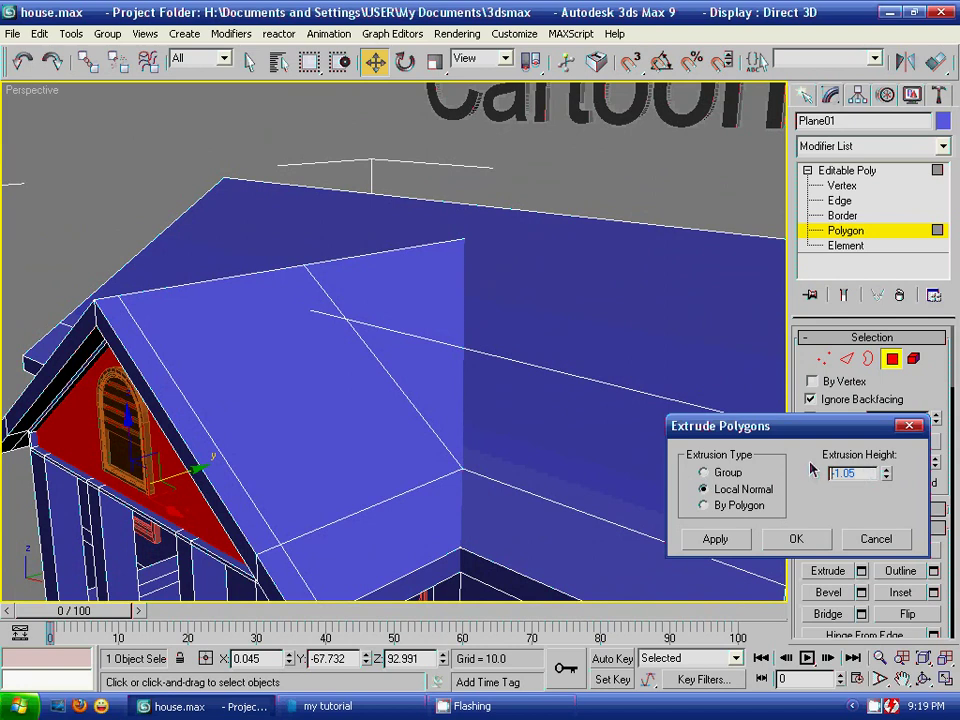
{"action": "type", "text": "-1"}
{"action": "left_click", "coordinate": [797, 539]}
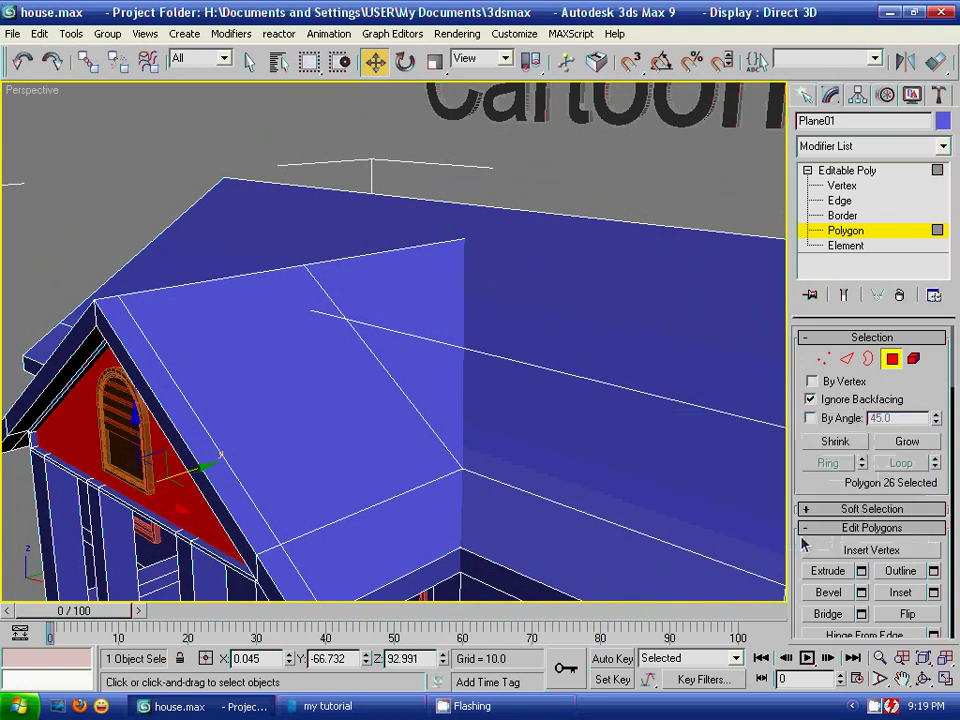
- Switch to a wireframe Top view and exit polygon editing of the gable plane
{"action": "mouse_move", "coordinate": [415, 463]}
{"action": "middle_mouse_down", "text": "alt"}
{"action": "mouse_move", "coordinate": [407, 452]}
{"action": "mouse_move", "coordinate": [392, 467]}
{"action": "mouse_move", "coordinate": [369, 534]}
{"action": "mouse_move", "coordinate": [452, 429]}
{"action": "mouse_move", "coordinate": [491, 405]}
{"action": "mouse_move", "coordinate": [576, 456]}
{"action": "mouse_move", "coordinate": [561, 336]}
{"action": "mouse_move", "coordinate": [585, 368]}
{"action": "middle_mouse_up", "text": "alt"}
{"action": "key", "text": "t"}
{"action": "scroll", "coordinate": [577, 453], "scroll_direction": "up", "scroll_amount": 5}
{"action": "key", "text": "F3"}
{"action": "scroll", "coordinate": [583, 465], "scroll_direction": "up", "scroll_amount": 2}
{"action": "scroll", "coordinate": [580, 462], "scroll_direction": "up", "scroll_amount": 2}
{"action": "middle_click_drag", "start_coordinate": [579, 461], "coordinate": [459, 290]}
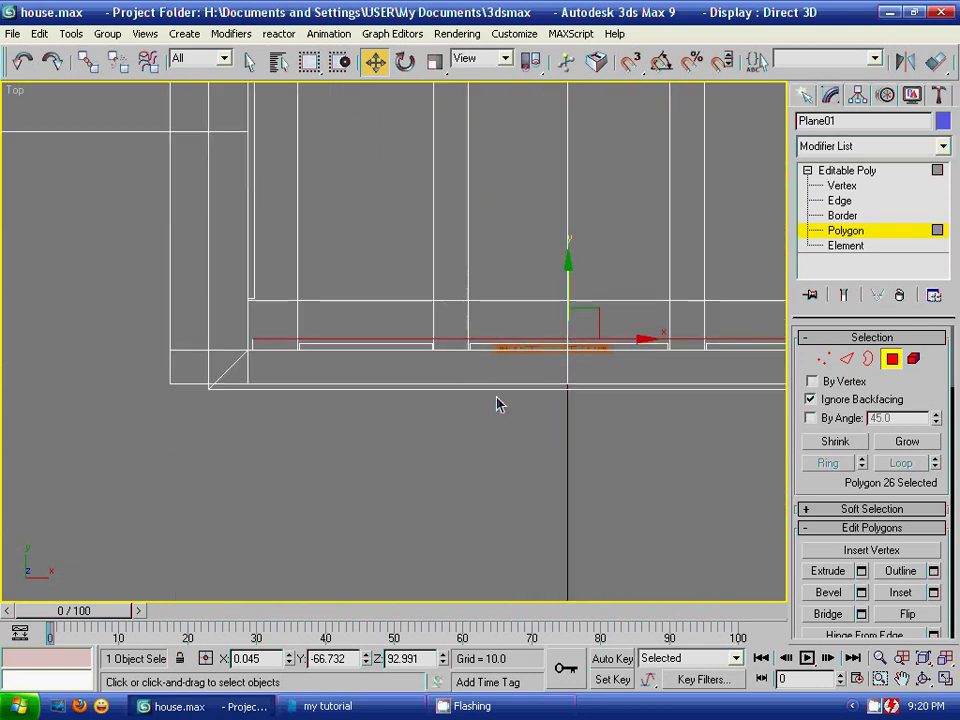
{"action": "left_click", "coordinate": [453, 432]}
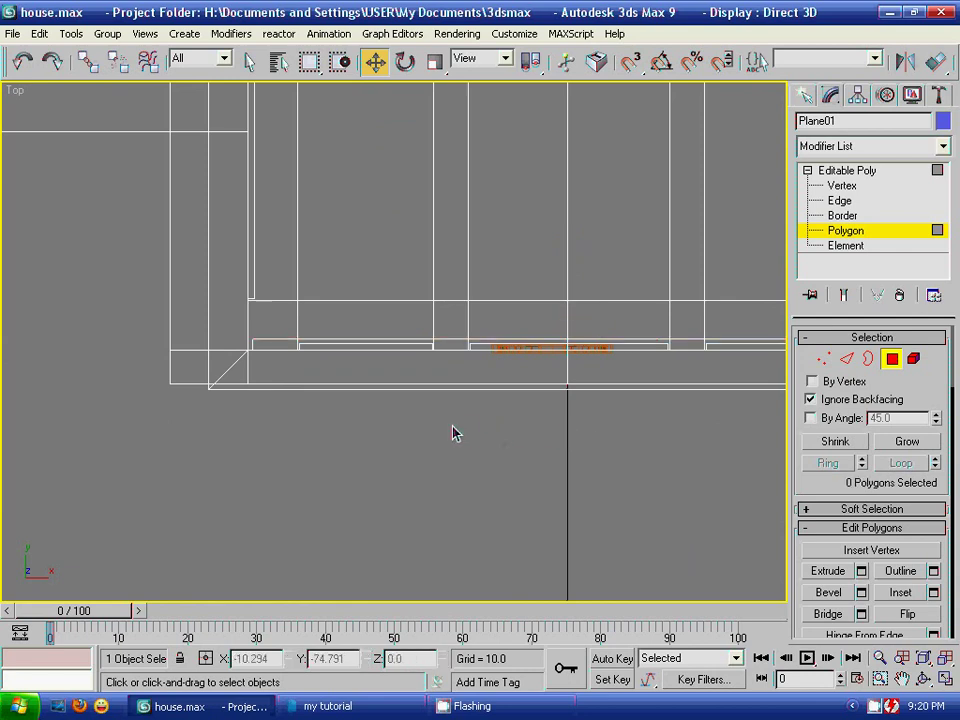
{"action": "left_click", "coordinate": [543, 355]}
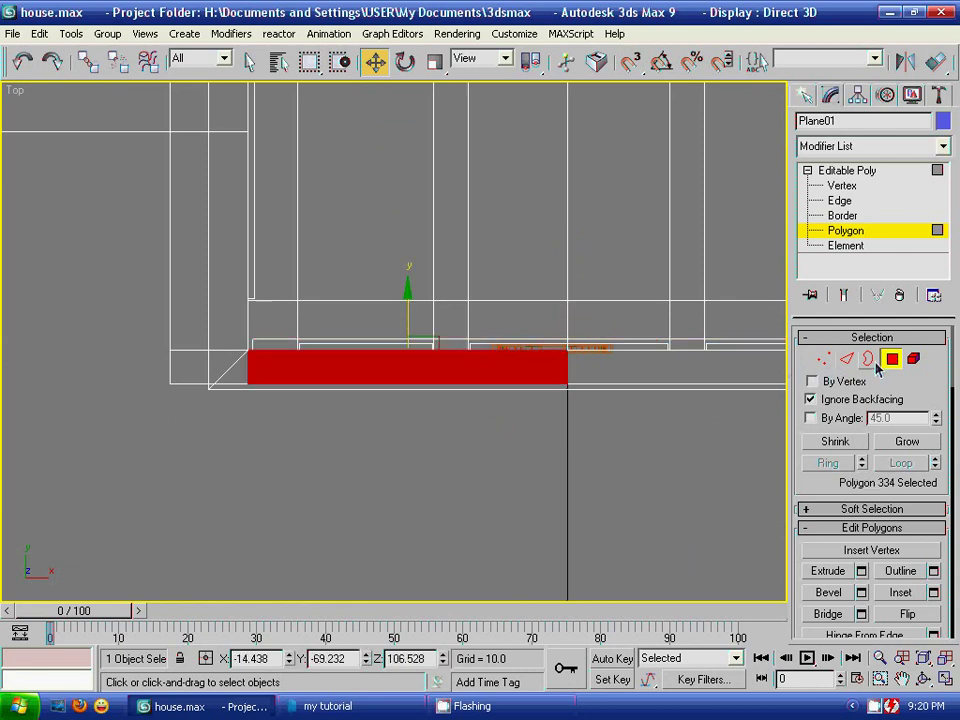
{"action": "left_click", "coordinate": [805, 94]}
{"action": "left_click", "coordinate": [585, 504]}
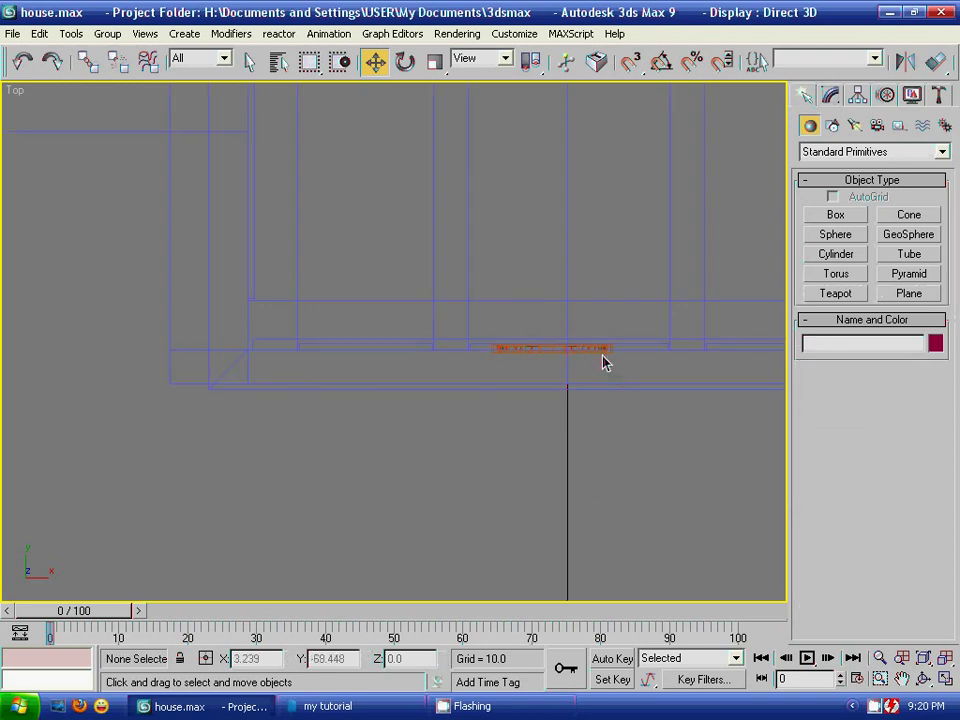
- Move the window group back along Y to -66.705, then return to shaded Perspective
{"action": "left_click", "coordinate": [596, 348]}
{"action": "scroll", "coordinate": [645, 471], "scroll_direction": "up", "scroll_amount": 2}
{"action": "mouse_move", "coordinate": [645, 473]}
{"action": "middle_mouse_down"}
{"action": "mouse_move", "coordinate": [619, 428]}
{"action": "mouse_move", "coordinate": [545, 481]}
{"action": "middle_mouse_up"}
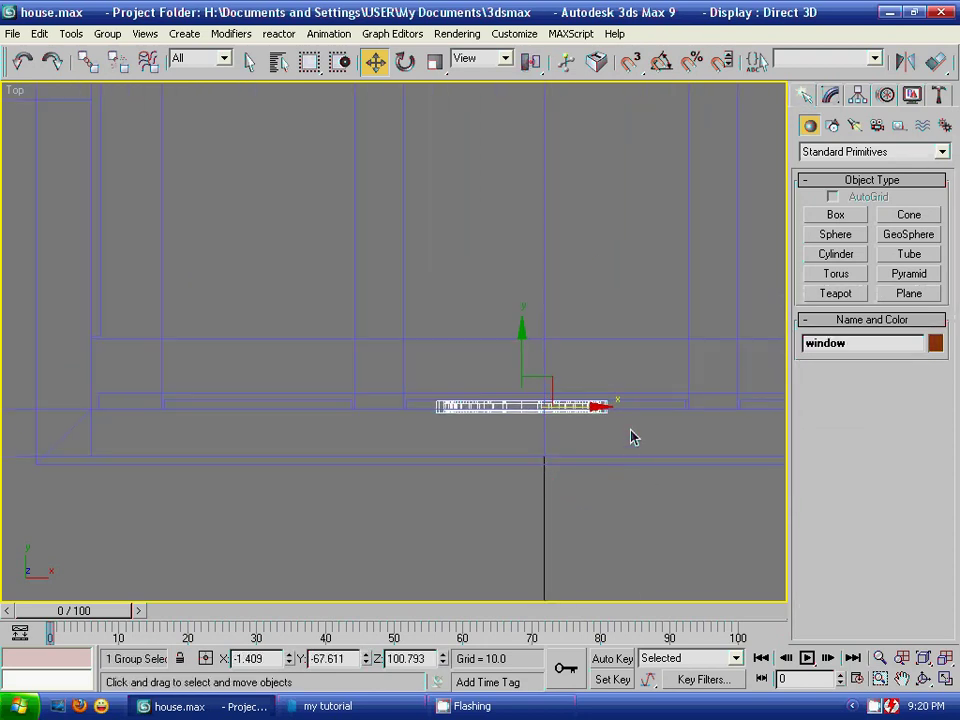
{"action": "left_click_drag", "start_coordinate": [521, 332], "coordinate": [521, 317]}
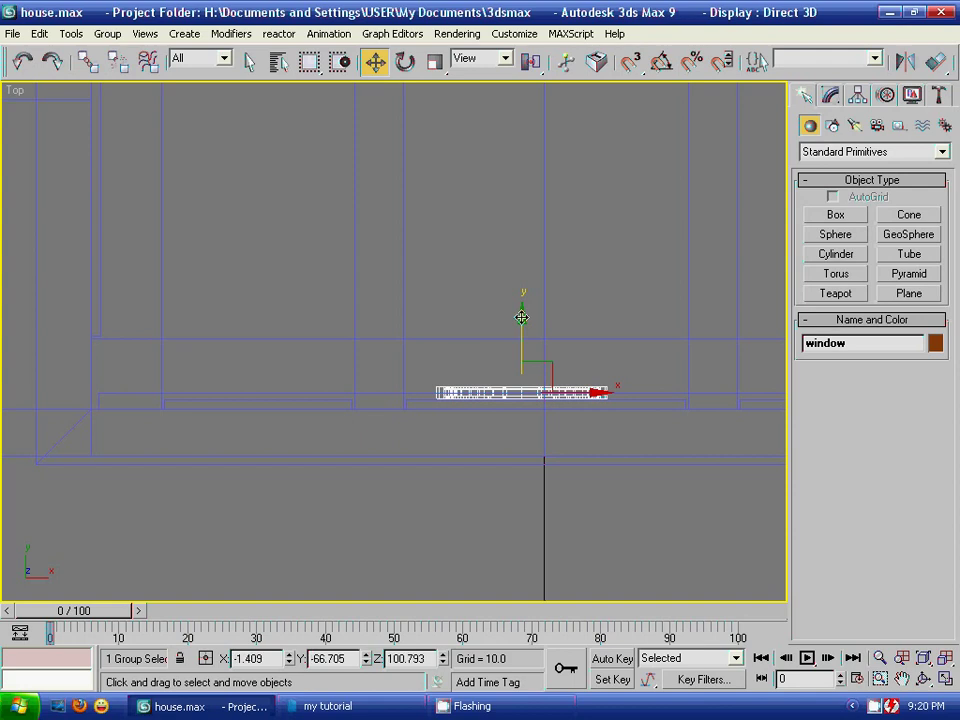
{"action": "key", "text": "p"}
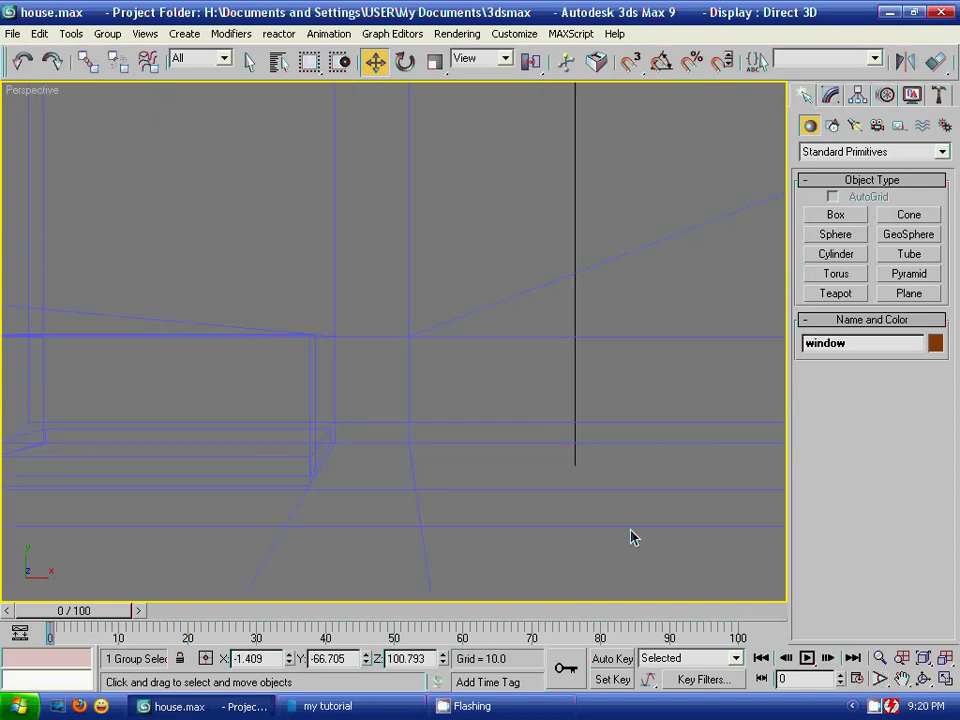
{"action": "key", "text": "F3"}
{"action": "key", "text": "z"}
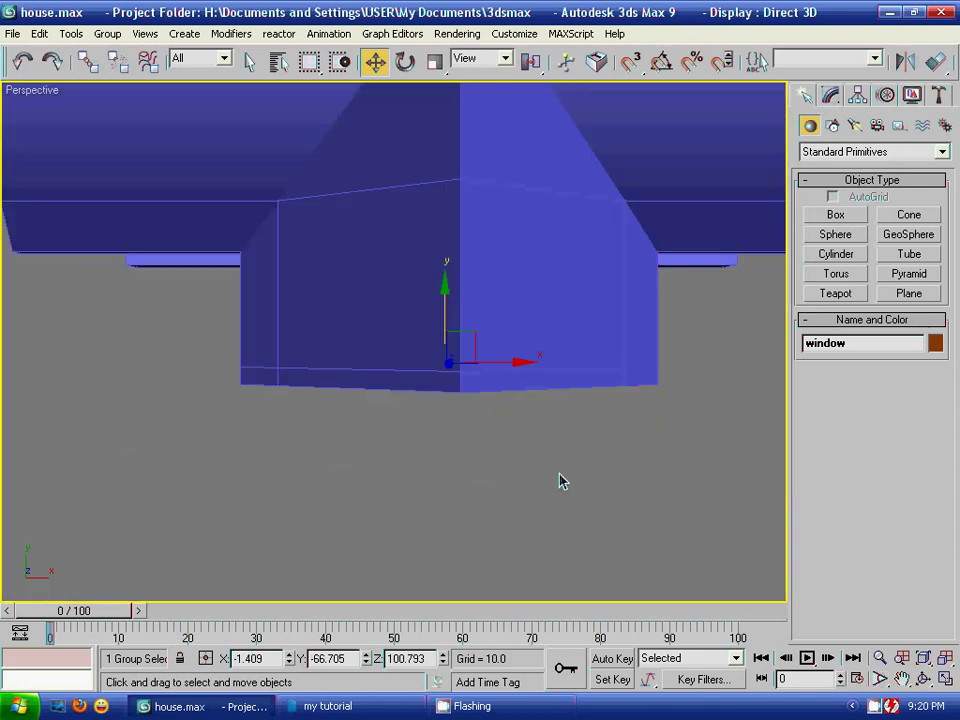
{"action": "scroll", "coordinate": [561, 511], "scroll_direction": "down", "scroll_amount": 3}
{"action": "scroll", "coordinate": [549, 435], "scroll_direction": "down", "scroll_amount": 1}
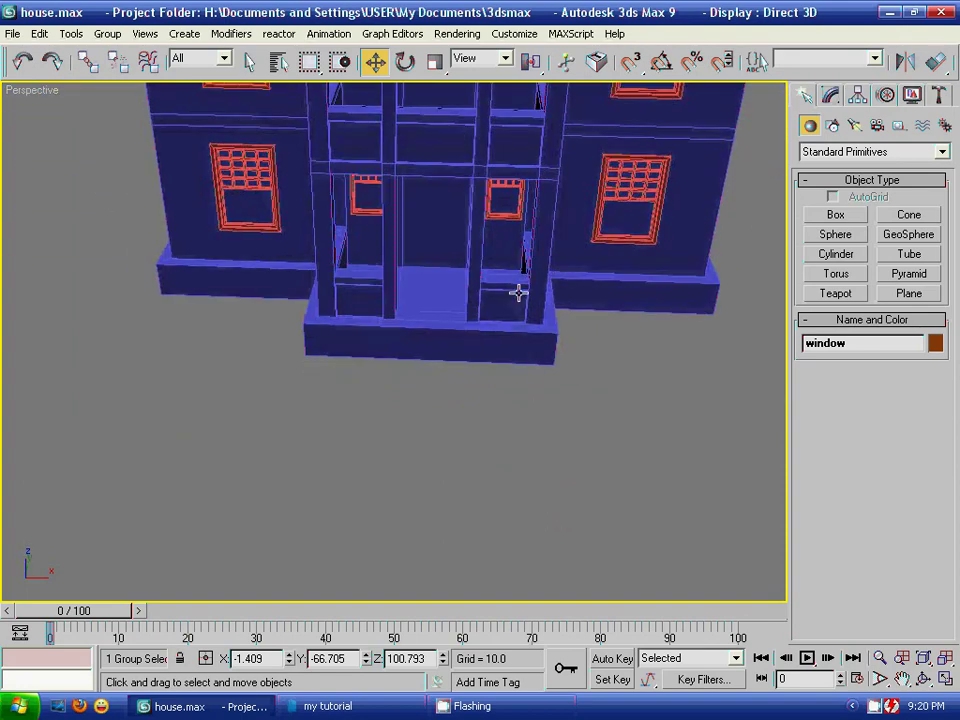
{"action": "scroll", "coordinate": [516, 289], "scroll_direction": "down", "scroll_amount": 2}
- Assign a new object colour to the selected window group
{"action": "scroll", "coordinate": [474, 474], "scroll_direction": "down", "scroll_amount": 1}
{"action": "mouse_move", "coordinate": [506, 401]}
{"action": "middle_mouse_down", "text": "alt"}
{"action": "mouse_move", "coordinate": [420, 358]}
{"action": "mouse_move", "coordinate": [540, 368]}
{"action": "middle_mouse_up", "text": "alt"}
{"action": "left_click", "coordinate": [937, 343]}
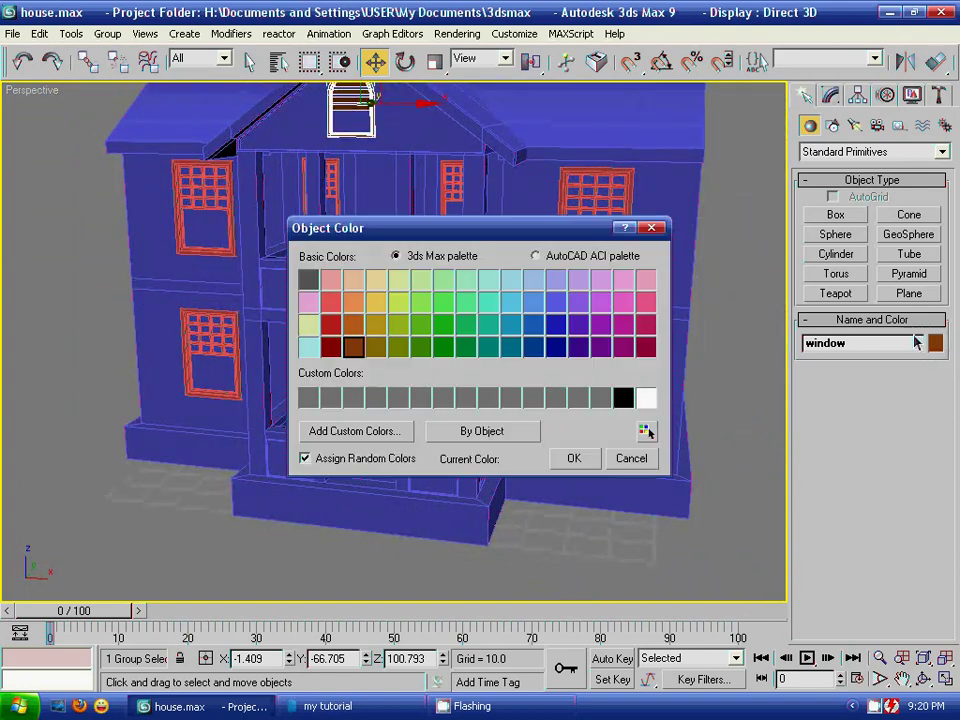
{"action": "left_click", "coordinate": [355, 327]}
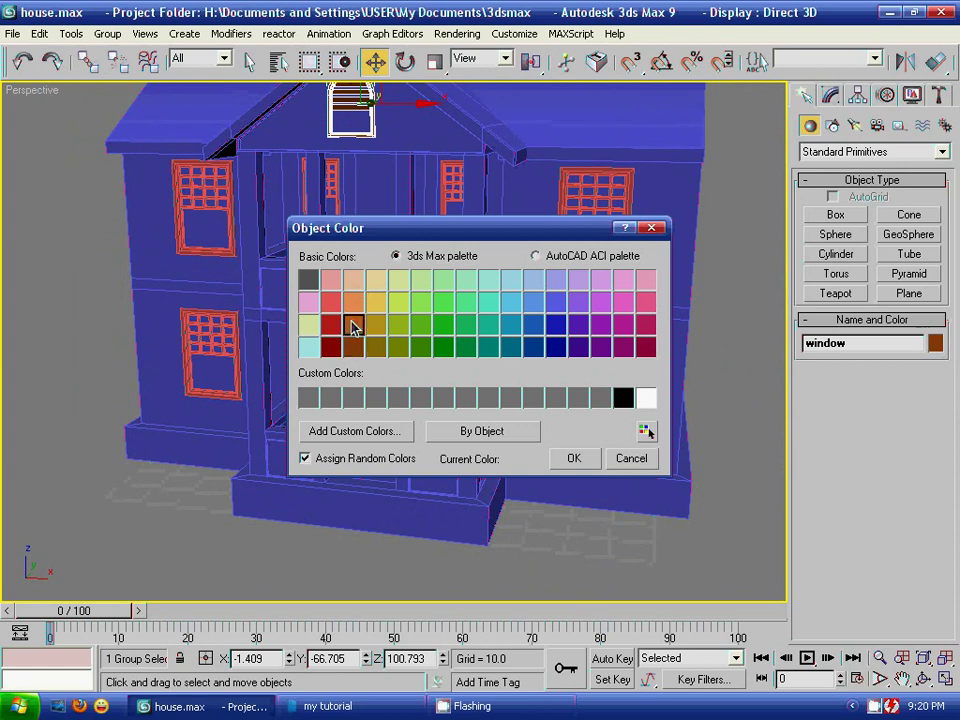
{"action": "left_click", "coordinate": [574, 458]}
{"action": "left_click", "coordinate": [746, 304]}
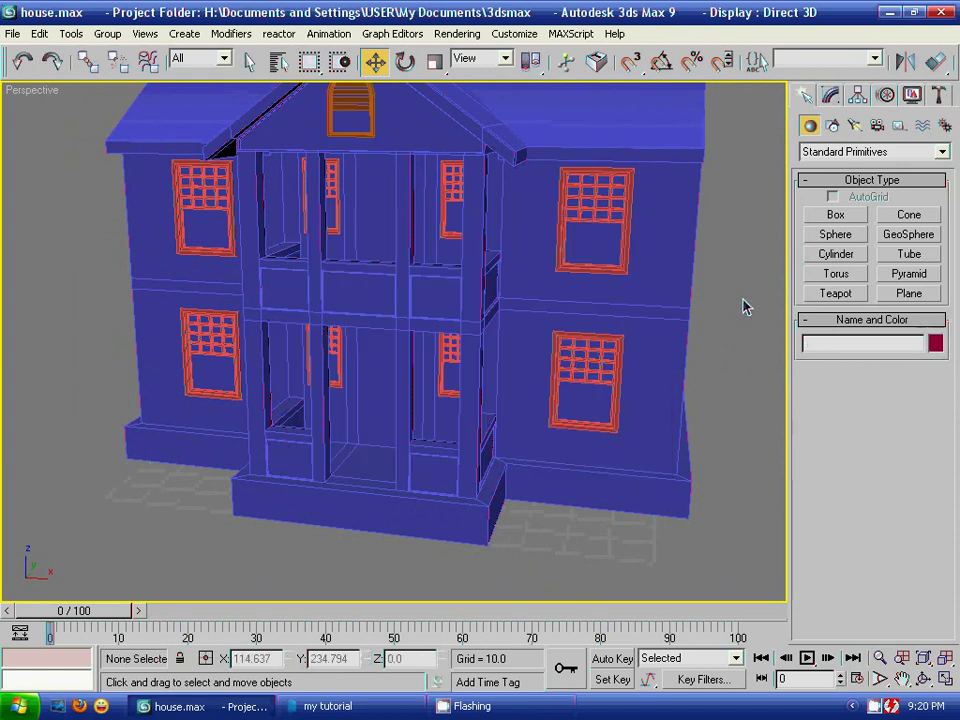
- Set the arched attic window's object colour to red, then reselect it from the front
{"action": "middle_click_drag", "start_coordinate": [416, 352], "coordinate": [390, 418], "text": "alt"}
{"action": "left_click", "coordinate": [368, 211]}
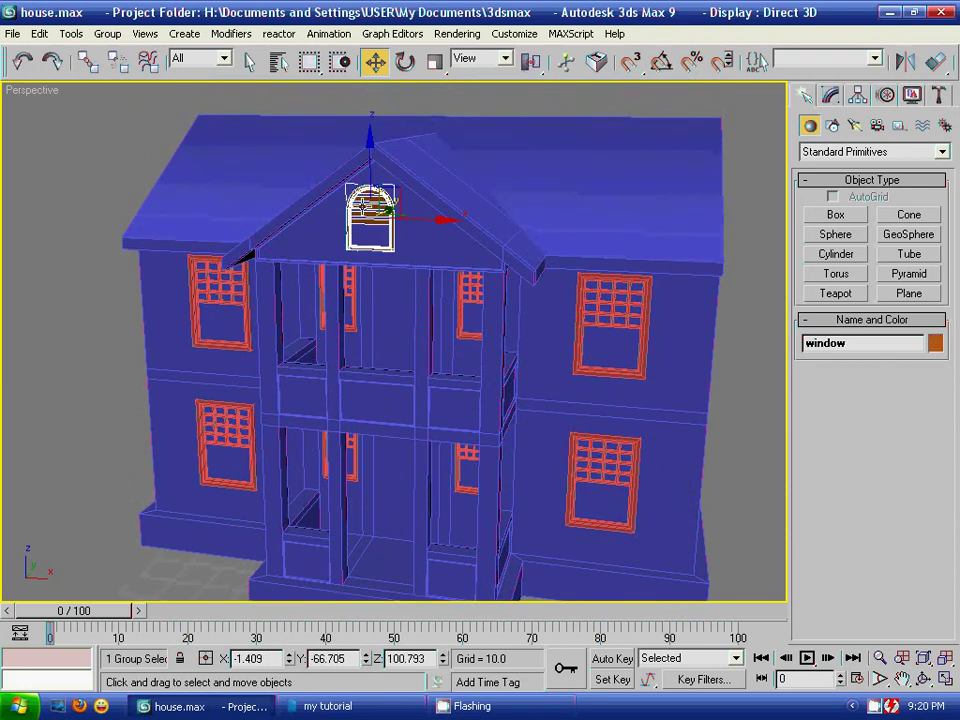
{"action": "left_click", "coordinate": [936, 343]}
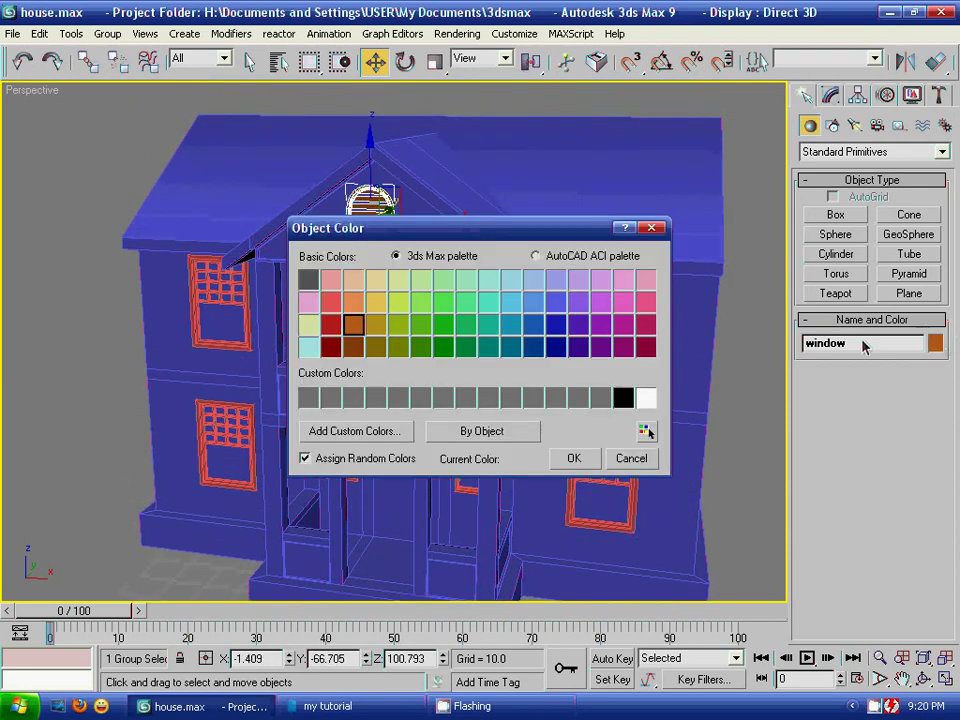
{"action": "left_click", "coordinate": [331, 320]}
{"action": "left_click", "coordinate": [565, 459]}
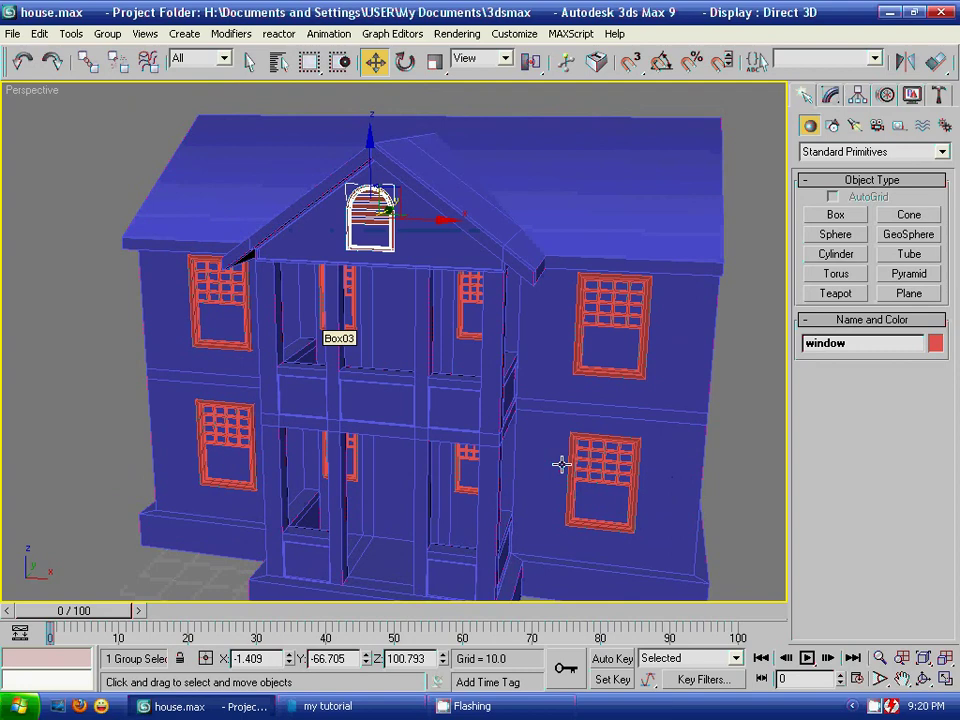
{"action": "left_click", "coordinate": [760, 400]}
{"action": "mouse_move", "coordinate": [414, 444]}
{"action": "middle_mouse_down", "text": "alt"}
{"action": "mouse_move", "coordinate": [444, 416]}
{"action": "mouse_move", "coordinate": [421, 438]}
{"action": "mouse_move", "coordinate": [371, 437]}
{"action": "mouse_move", "coordinate": [396, 444]}
{"action": "mouse_move", "coordinate": [360, 454]}
{"action": "mouse_move", "coordinate": [403, 444]}
{"action": "middle_mouse_up", "text": "alt"}
{"action": "scroll", "coordinate": [403, 444], "scroll_direction": "up", "scroll_amount": 4}
{"action": "scroll", "coordinate": [404, 440], "scroll_direction": "up", "scroll_amount": 3}
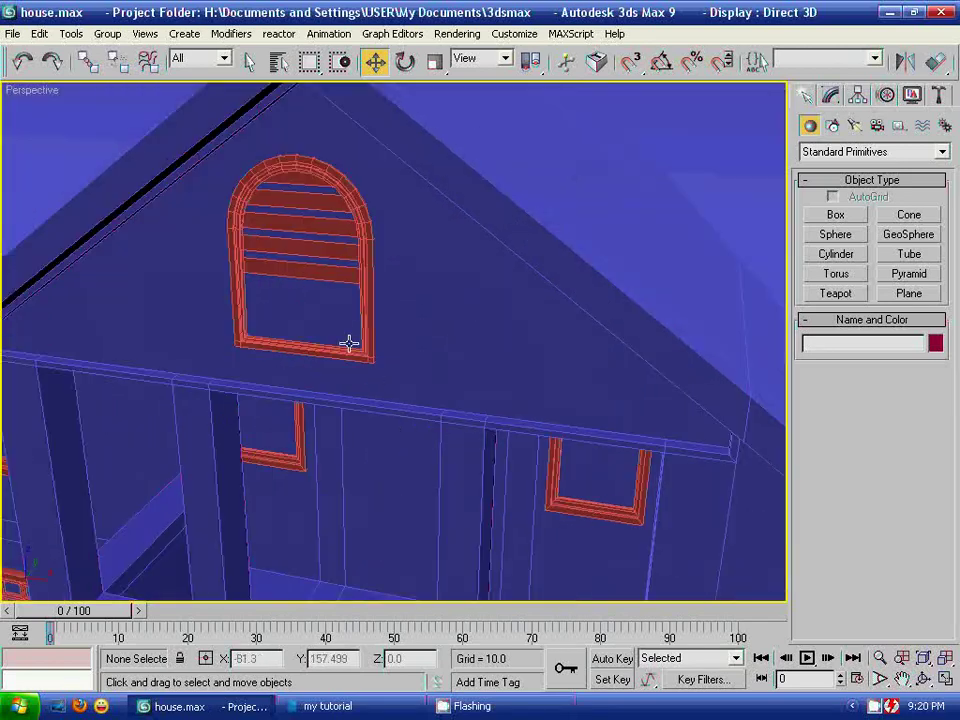
{"action": "left_click", "coordinate": [313, 227]}
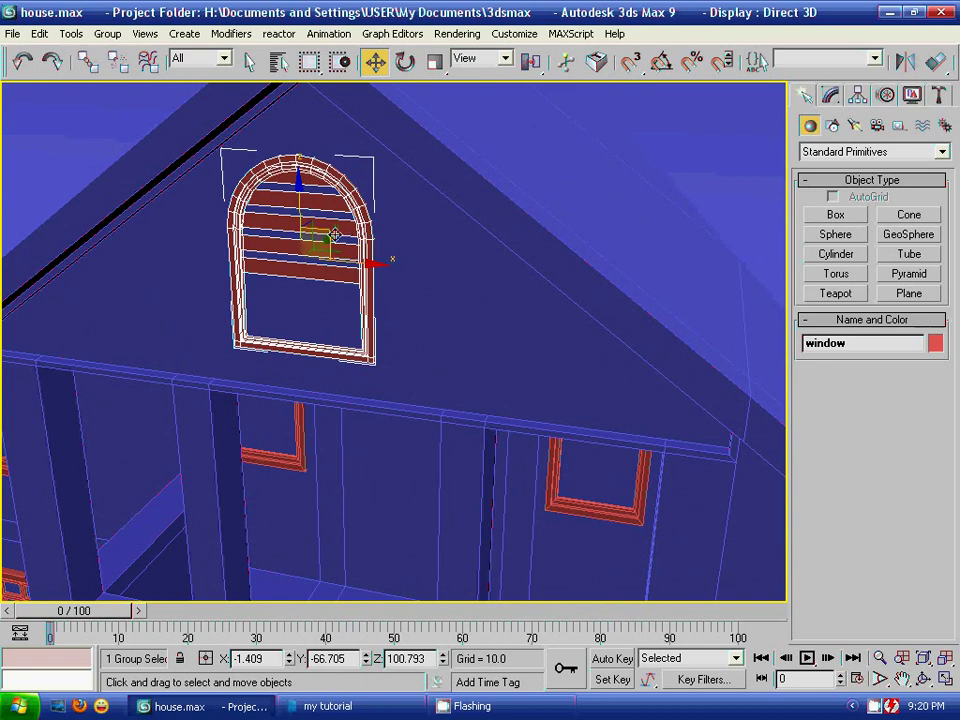
- In a wireframe Top view, nudge the window along Y to -67.002
{"action": "key", "text": "t"}
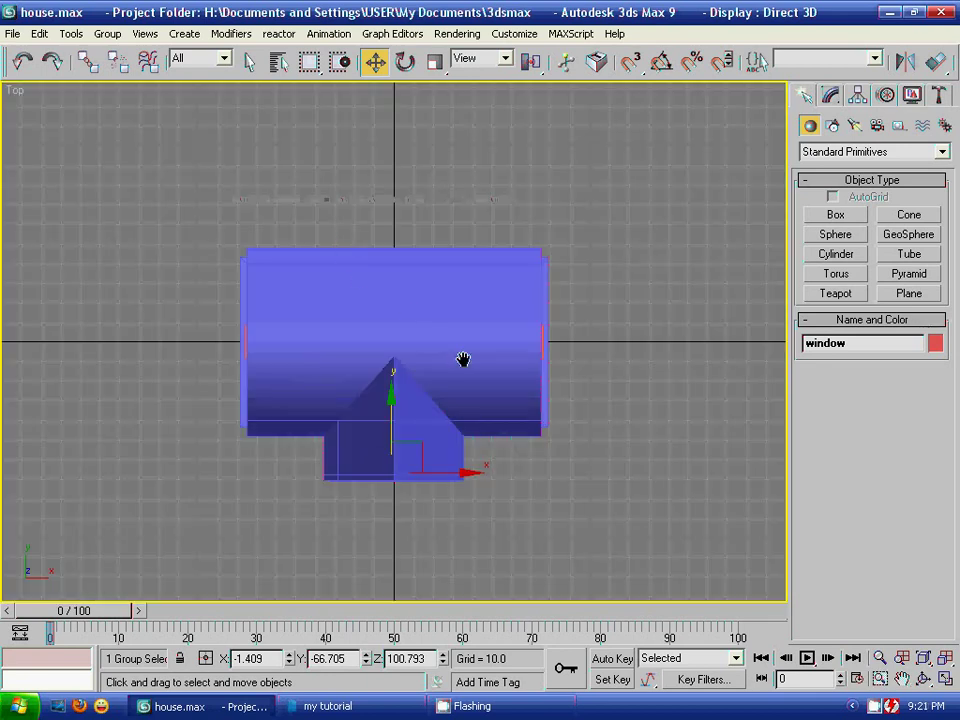
{"action": "scroll", "coordinate": [467, 320], "scroll_direction": "up", "scroll_amount": 1}
{"action": "scroll", "coordinate": [470, 306], "scroll_direction": "up", "scroll_amount": 2}
{"action": "key", "text": "F3"}
{"action": "scroll", "coordinate": [503, 315], "scroll_direction": "up", "scroll_amount": 2}
{"action": "scroll", "coordinate": [500, 322], "scroll_direction": "up", "scroll_amount": 2}
{"action": "scroll", "coordinate": [500, 322], "scroll_direction": "up", "scroll_amount": 2}
{"action": "scroll", "coordinate": [540, 279], "scroll_direction": "up", "scroll_amount": 1}
{"action": "scroll", "coordinate": [539, 276], "scroll_direction": "up", "scroll_amount": 1}
{"action": "scroll", "coordinate": [560, 300], "scroll_direction": "up", "scroll_amount": 2}
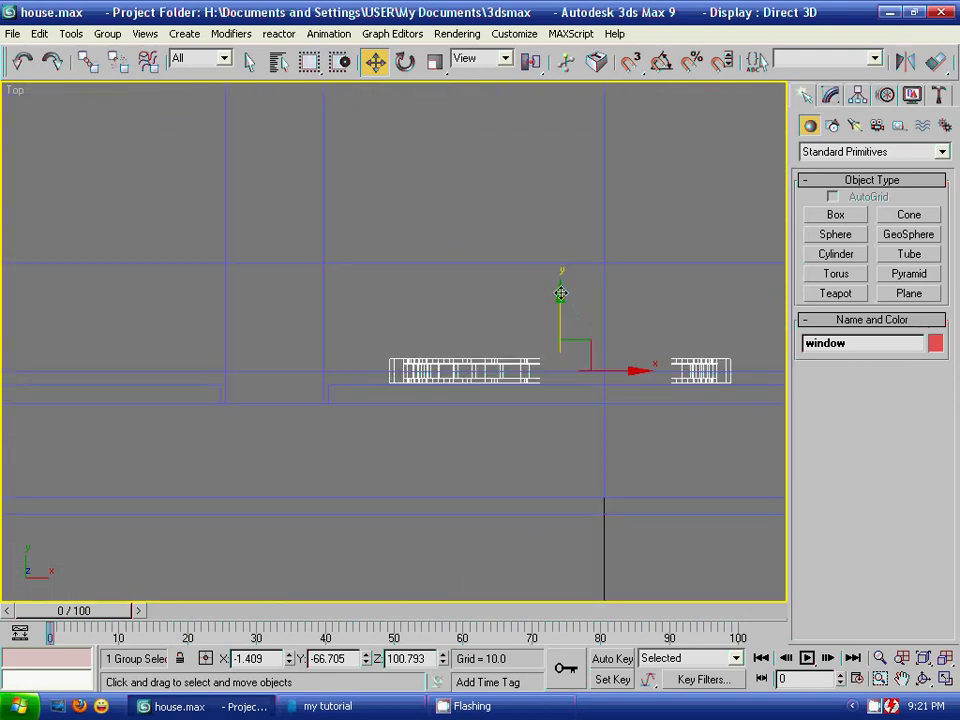
{"action": "left_click_drag", "start_coordinate": [560, 295], "coordinate": [560, 301]}
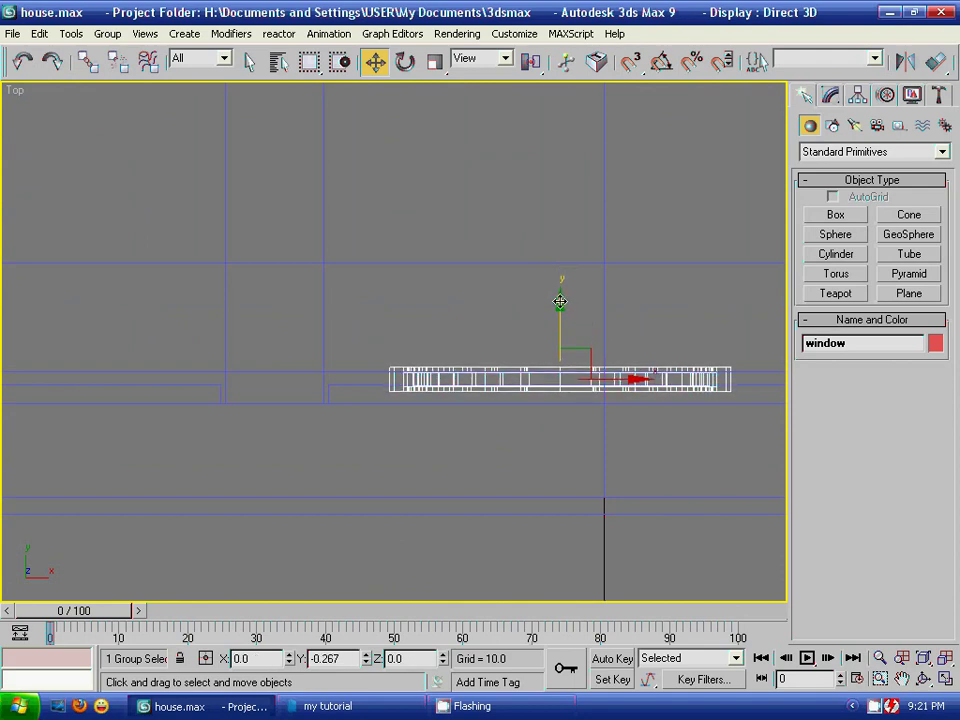
{"action": "left_click_drag", "start_coordinate": [560, 301], "coordinate": [558, 301]}
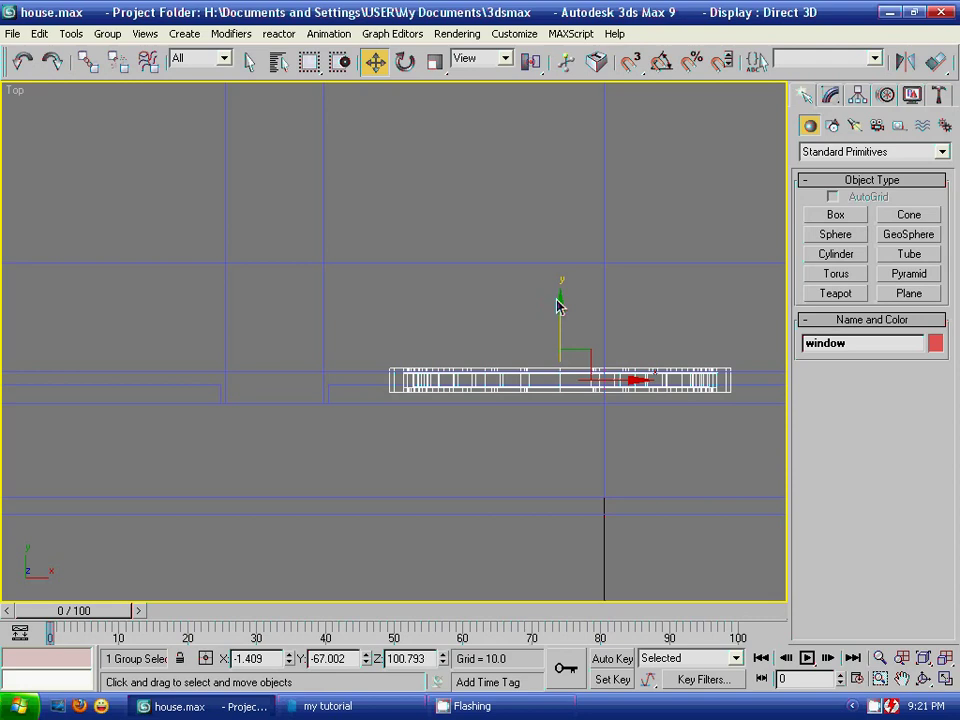
- Return to Perspective, orbit to a frontal view of the house and deselect the window
{"action": "key", "text": "p"}
{"action": "scroll", "coordinate": [556, 305], "scroll_direction": "up", "scroll_amount": 2}
{"action": "scroll", "coordinate": [553, 302], "scroll_direction": "up", "scroll_amount": 3}
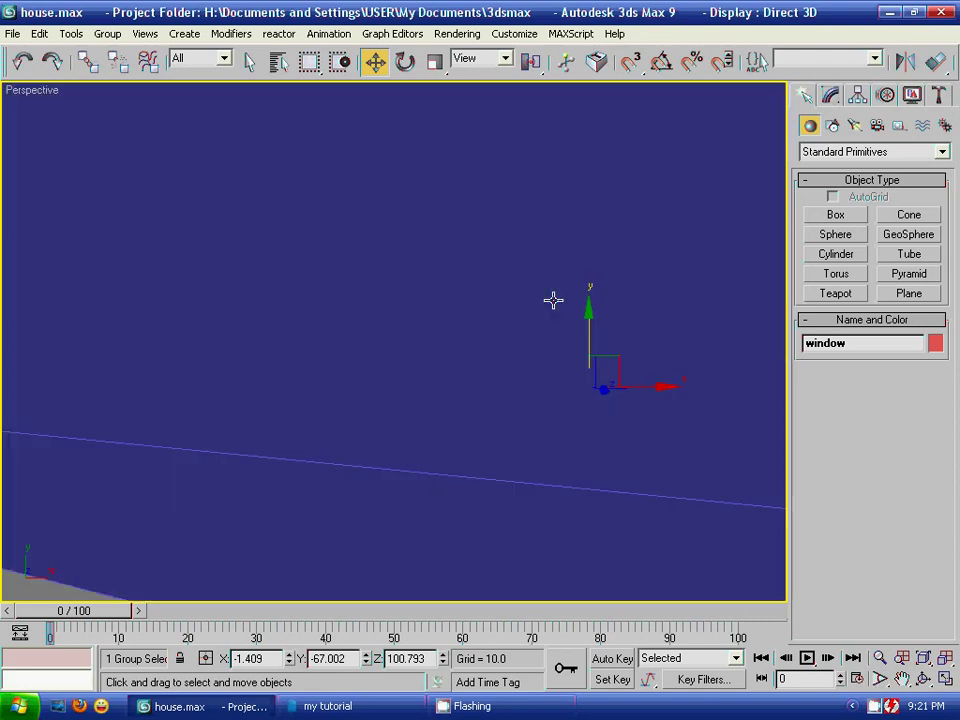
{"action": "scroll", "coordinate": [476, 272], "scroll_direction": "down", "scroll_amount": 3}
{"action": "scroll", "coordinate": [474, 266], "scroll_direction": "down", "scroll_amount": 2}
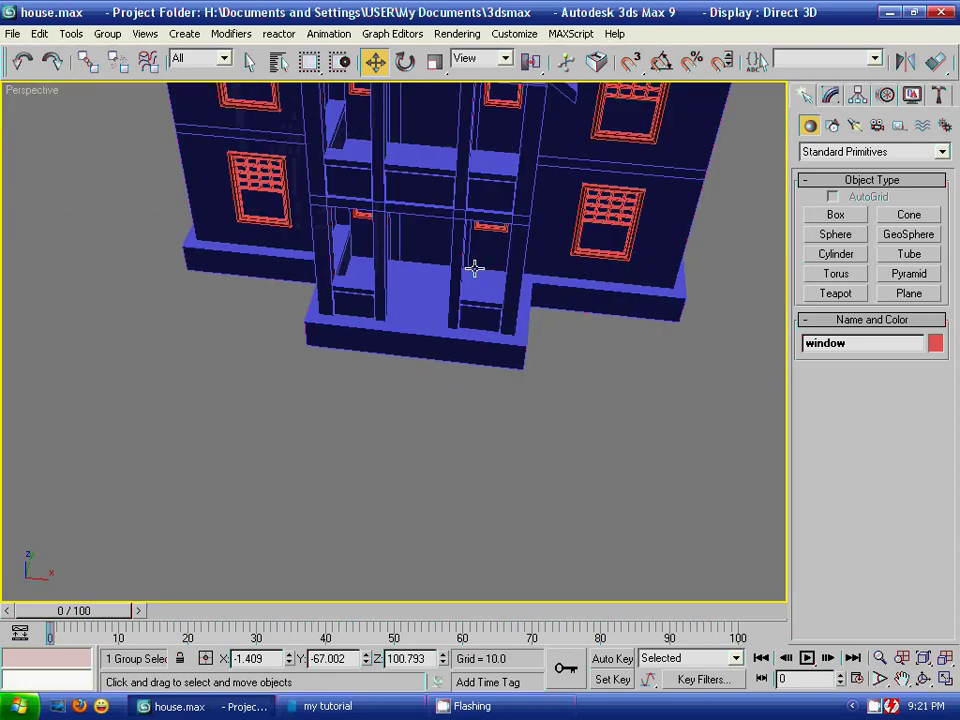
{"action": "scroll", "coordinate": [437, 306], "scroll_direction": "down", "scroll_amount": 2}
{"action": "scroll", "coordinate": [441, 328], "scroll_direction": "down", "scroll_amount": 2}
{"action": "mouse_move", "coordinate": [441, 328]}
{"action": "middle_mouse_down", "text": "alt"}
{"action": "mouse_move", "coordinate": [441, 285]}
{"action": "mouse_move", "coordinate": [418, 302]}
{"action": "middle_mouse_up", "text": "alt"}
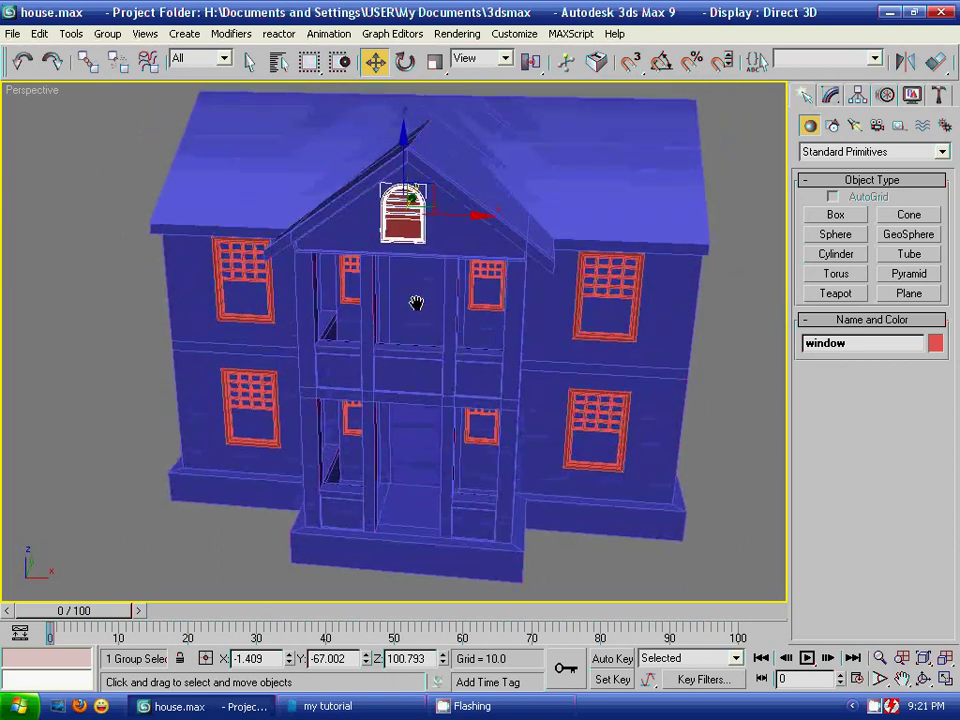
{"action": "left_click", "coordinate": [748, 228]}
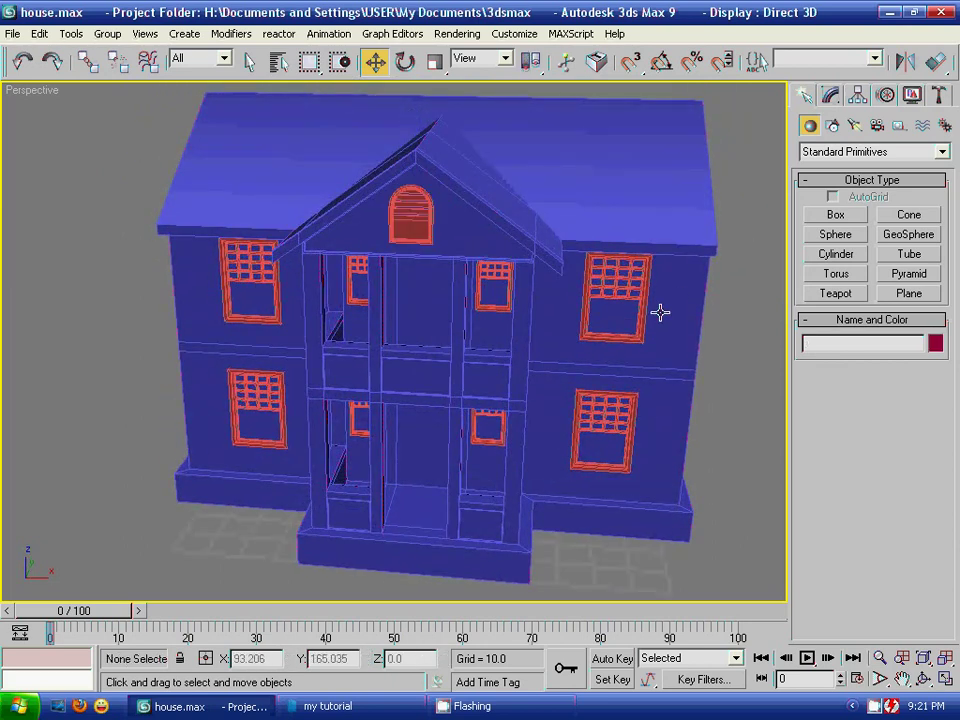
- Save the scene with Save As under the file name 'house 5'
{"action": "left_click", "coordinate": [13, 34]}
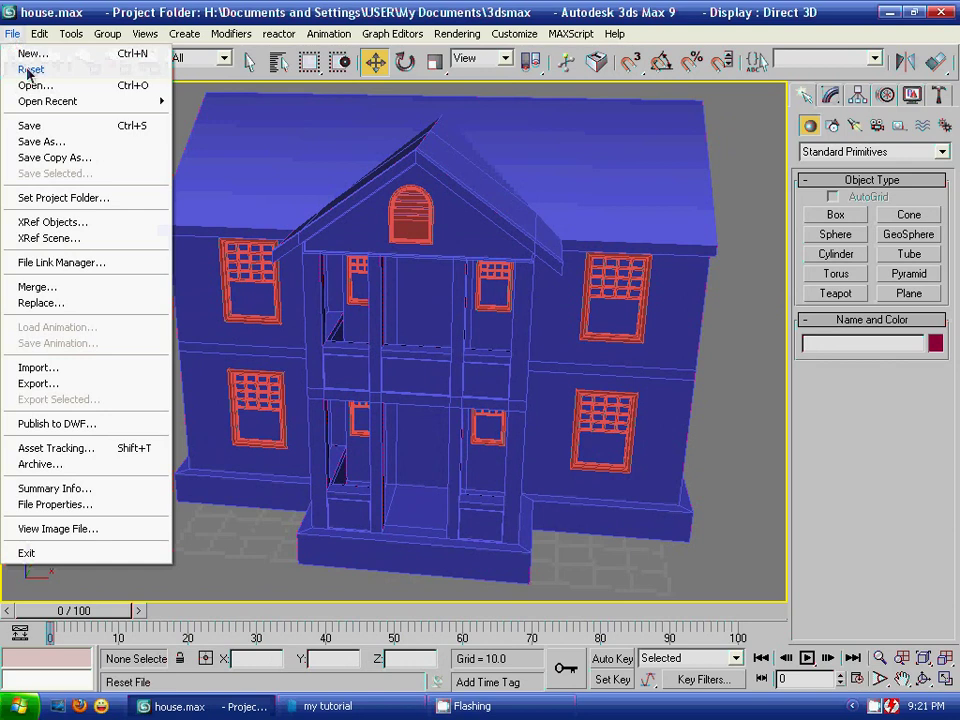
{"action": "key", "text": "Return"}
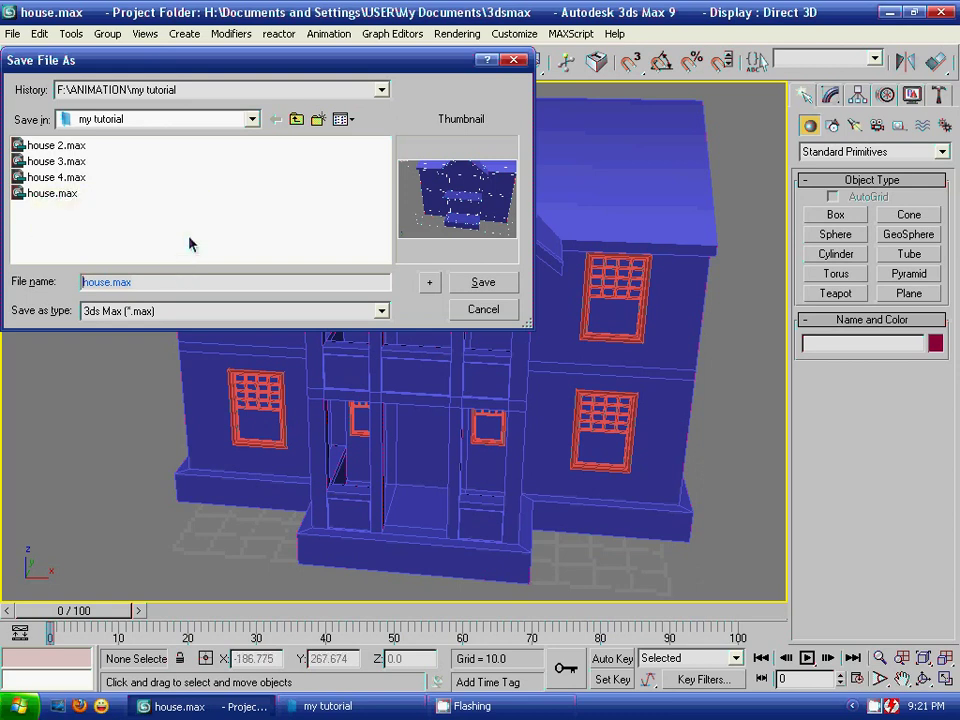
{"action": "type", "text": "hous"}
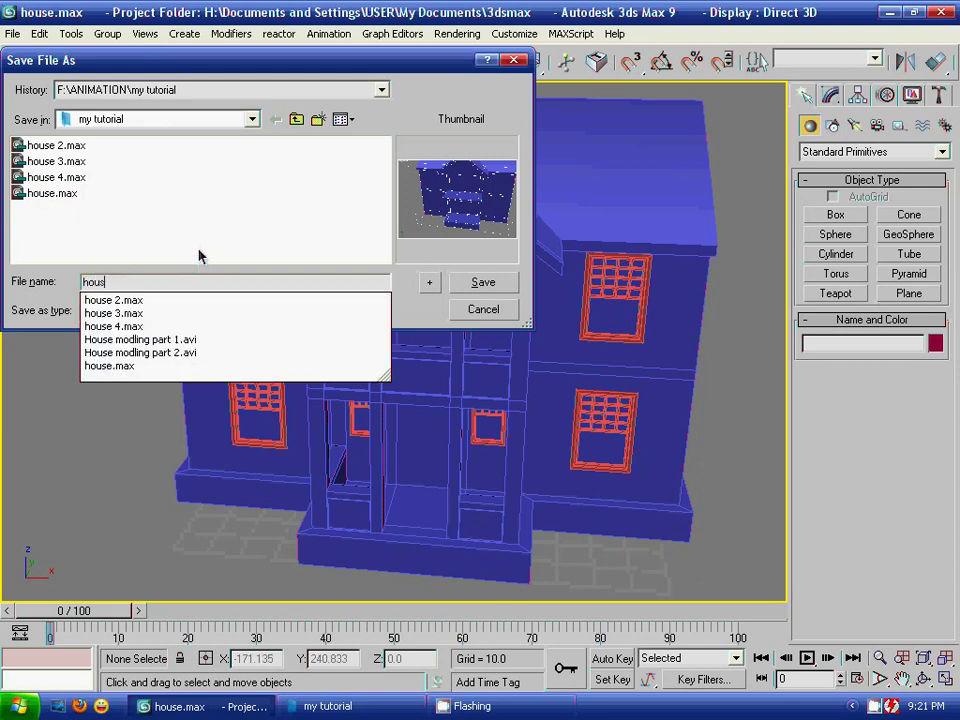
{"action": "type", "text": "e 5"}
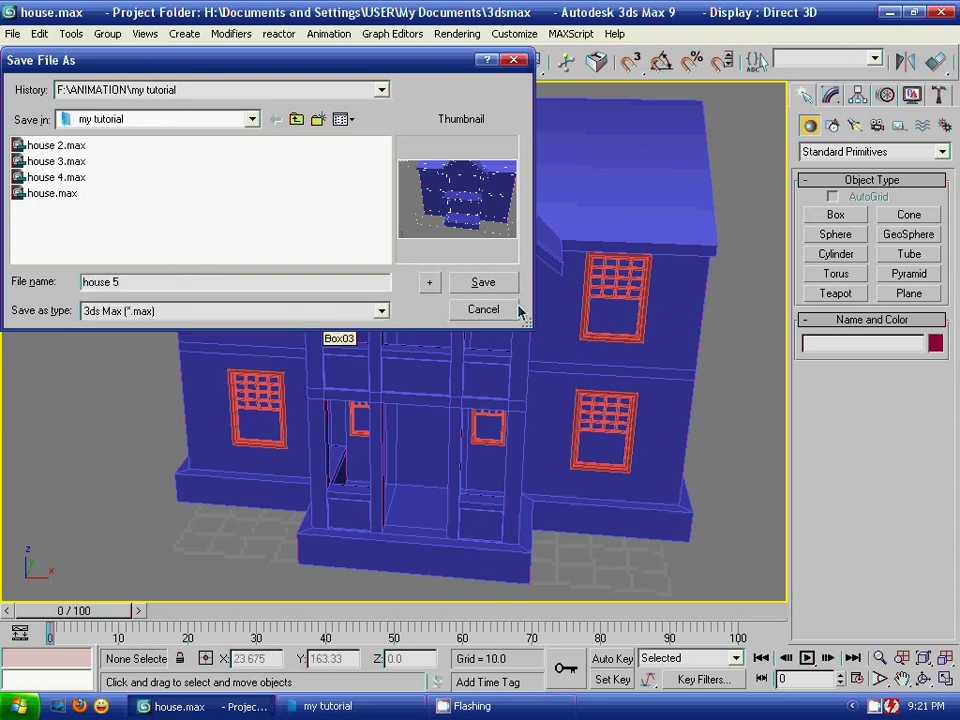
{"action": "left_click", "coordinate": [486, 282]}
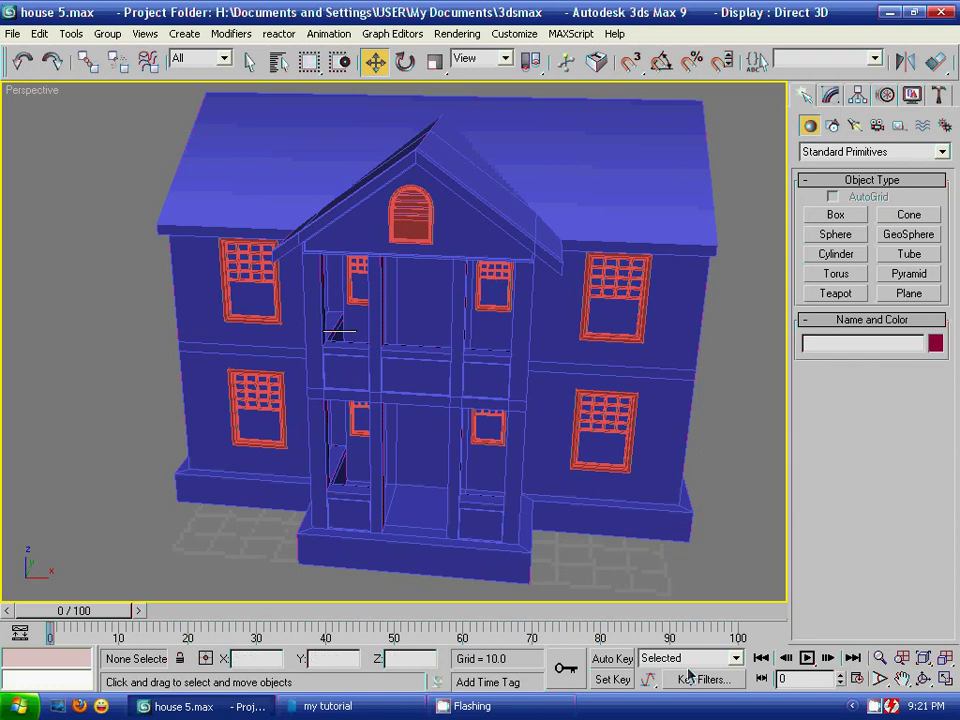